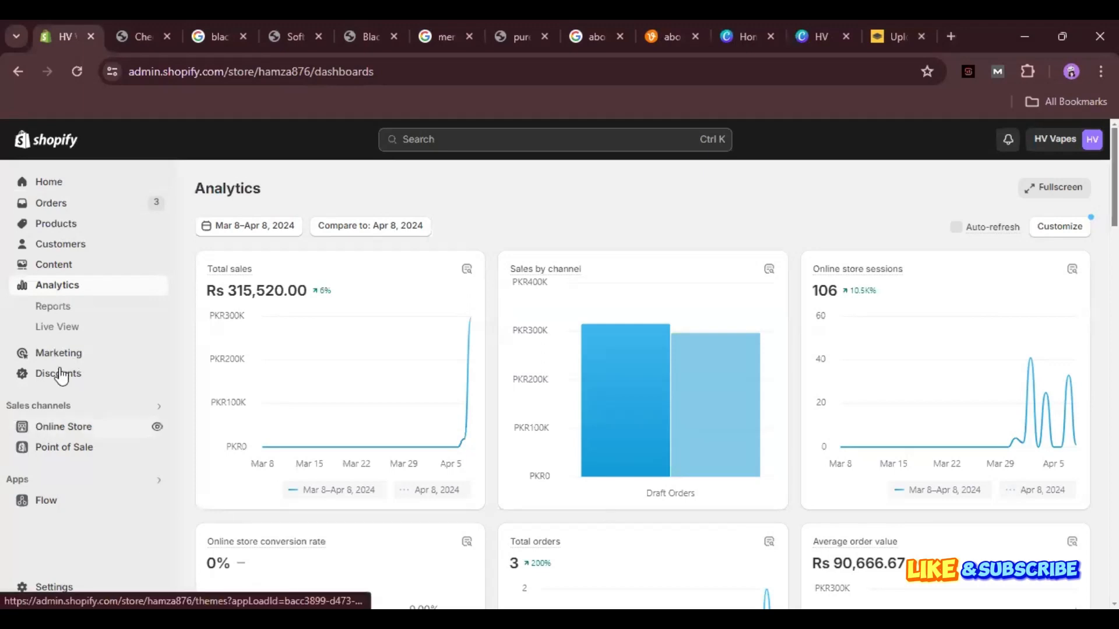
Open the Content section to show the empty Metaobjects page.
{"action": "left_click", "coordinate": [65, 274]}
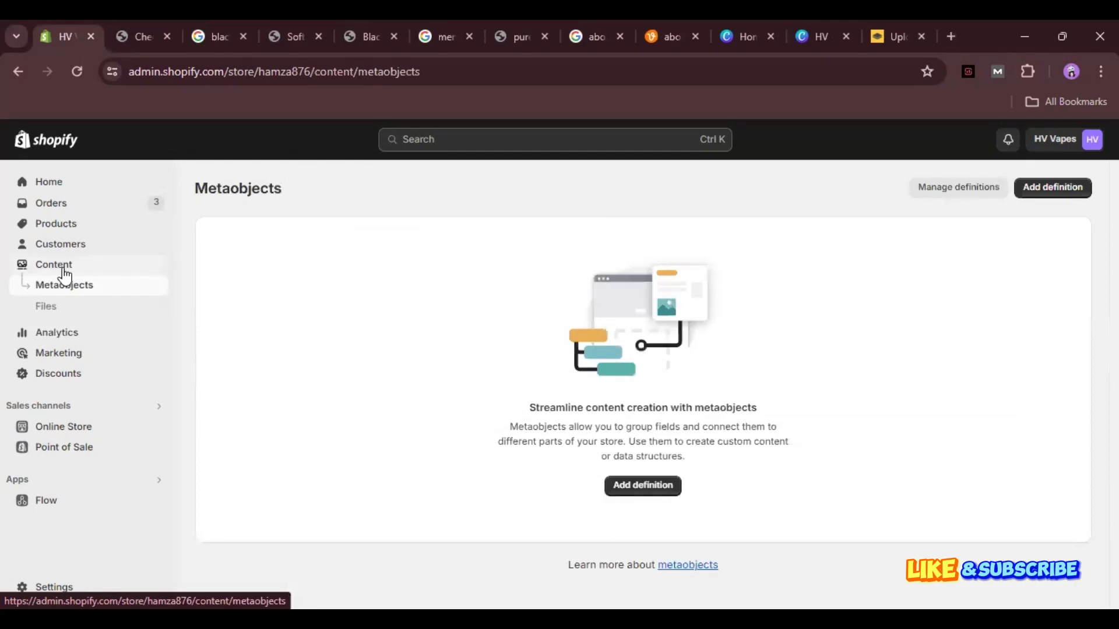
Look through the Files list, tick and untick the about-us button image, then go to Customers.
{"action": "left_click", "coordinate": [51, 315]}
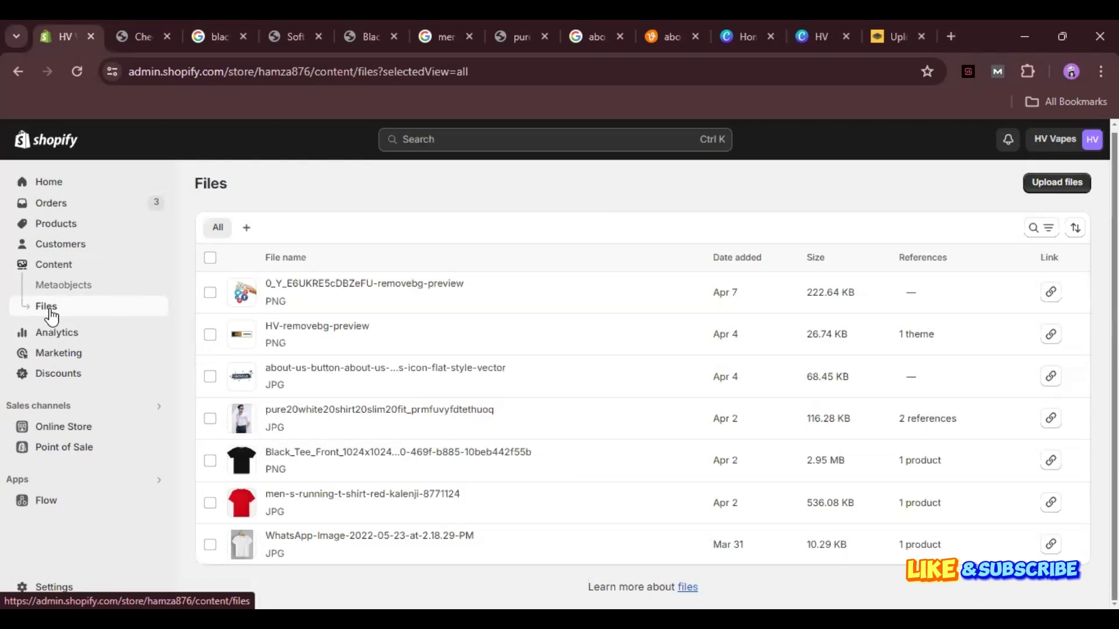
{"action": "left_click", "coordinate": [210, 377]}
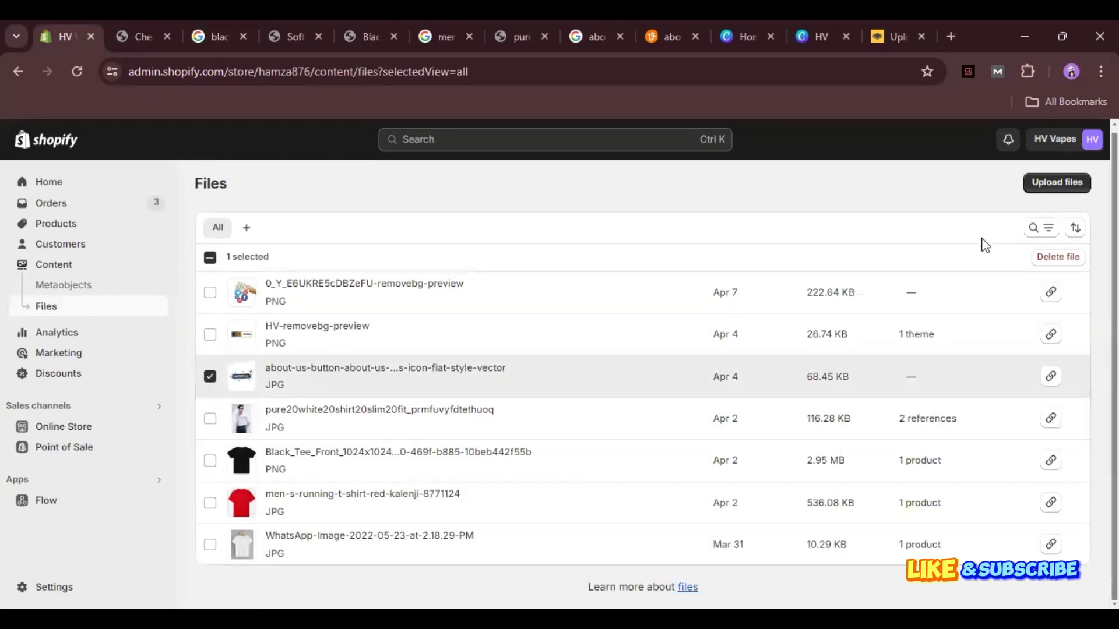
{"action": "left_click", "coordinate": [209, 376]}
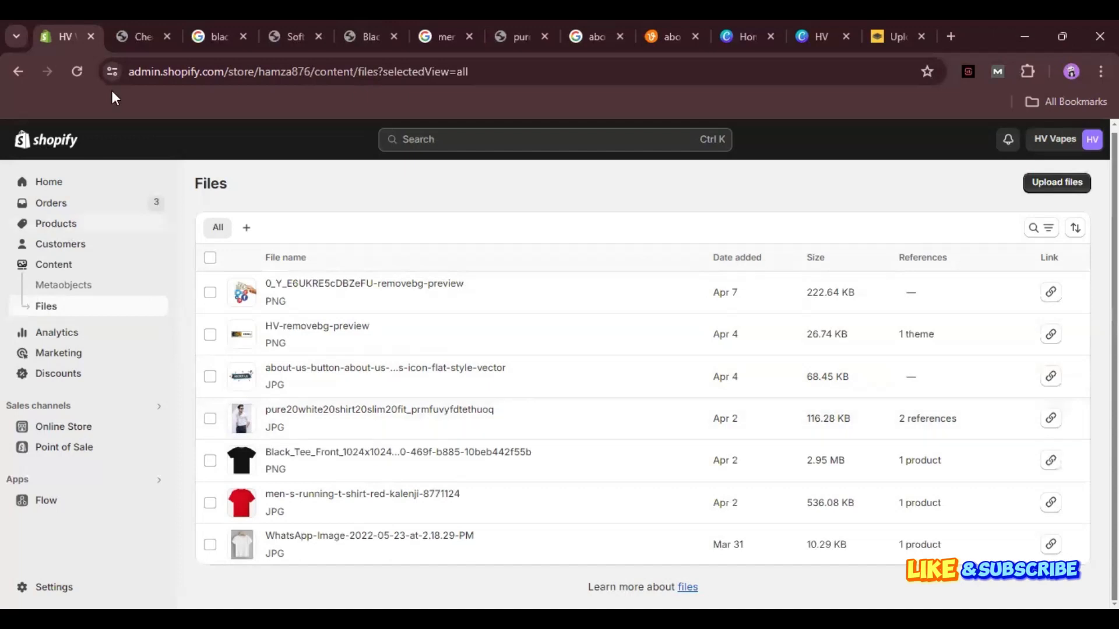
{"action": "left_click", "coordinate": [73, 248]}
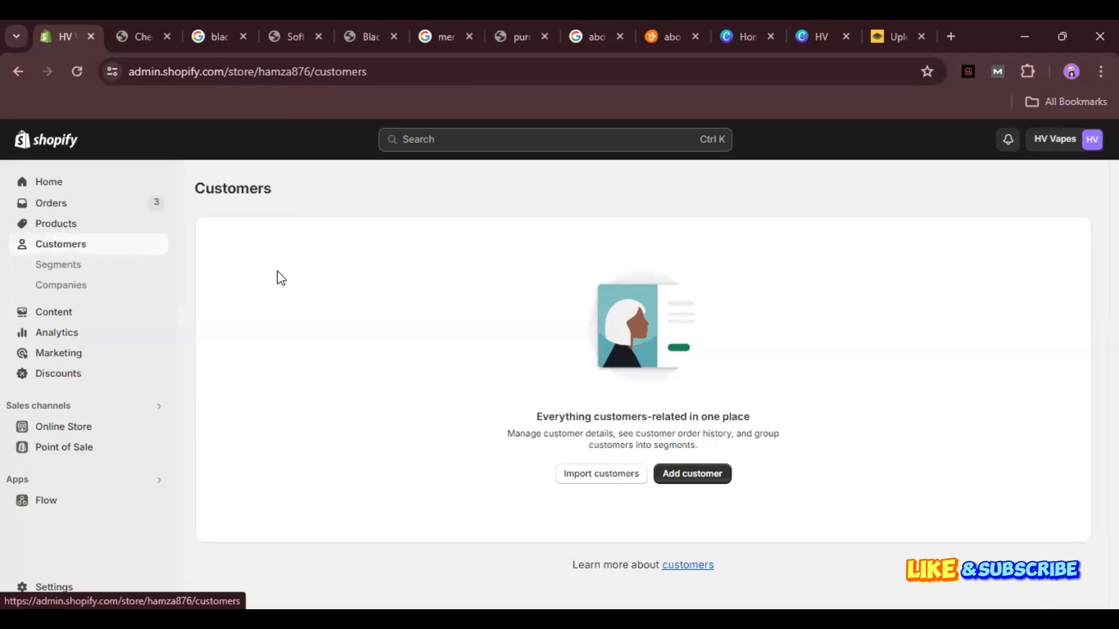
Start adding a customer, then switch to the Products list with the two shirts.
{"action": "left_click", "coordinate": [708, 490]}
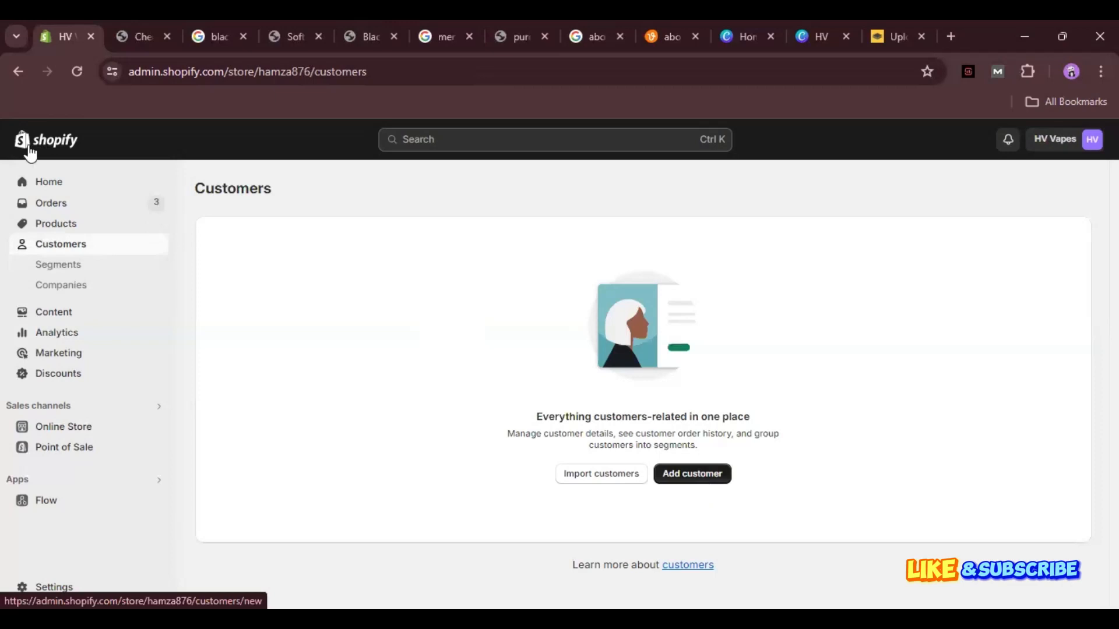
{"action": "left_click", "coordinate": [64, 226]}
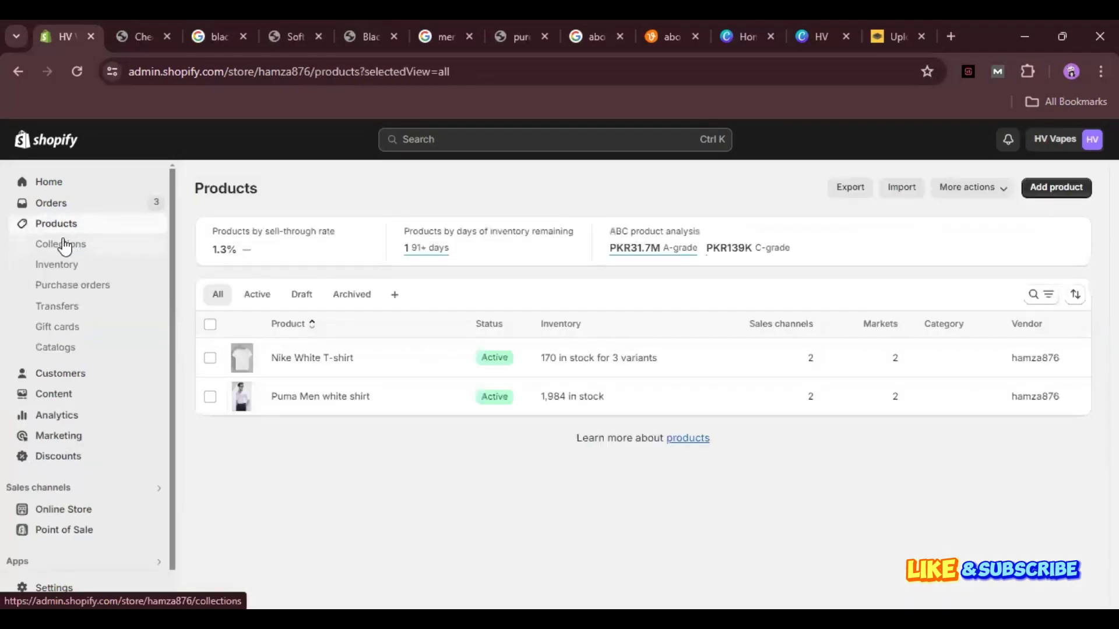
Check variant stock levels in Inventory, then view the empty Transfers page.
{"action": "left_click", "coordinate": [66, 263]}
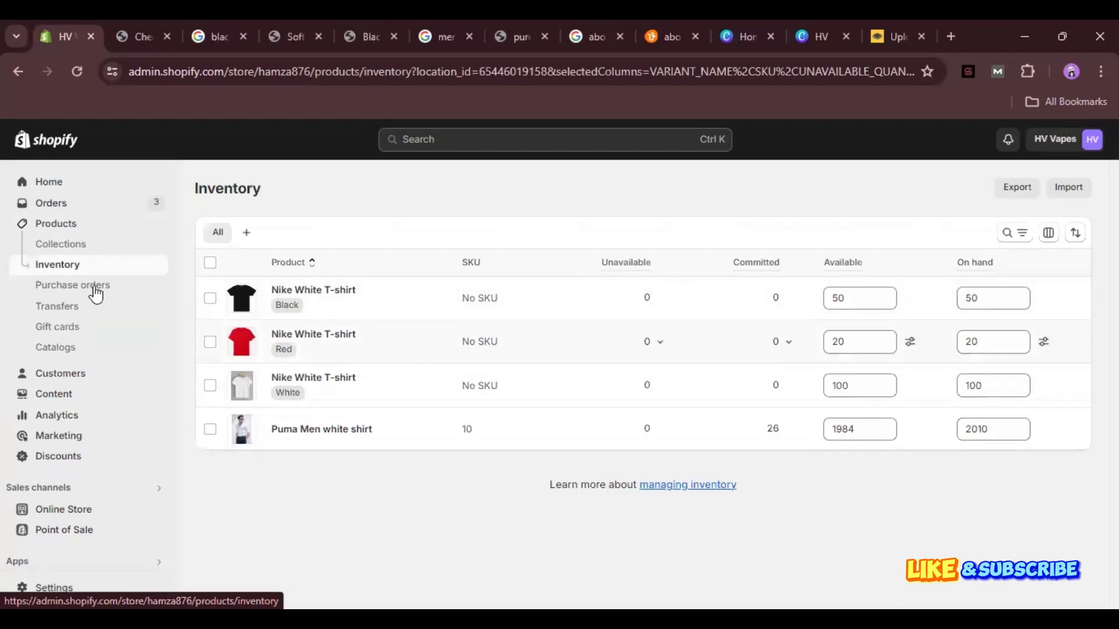
{"action": "left_click", "coordinate": [58, 306]}
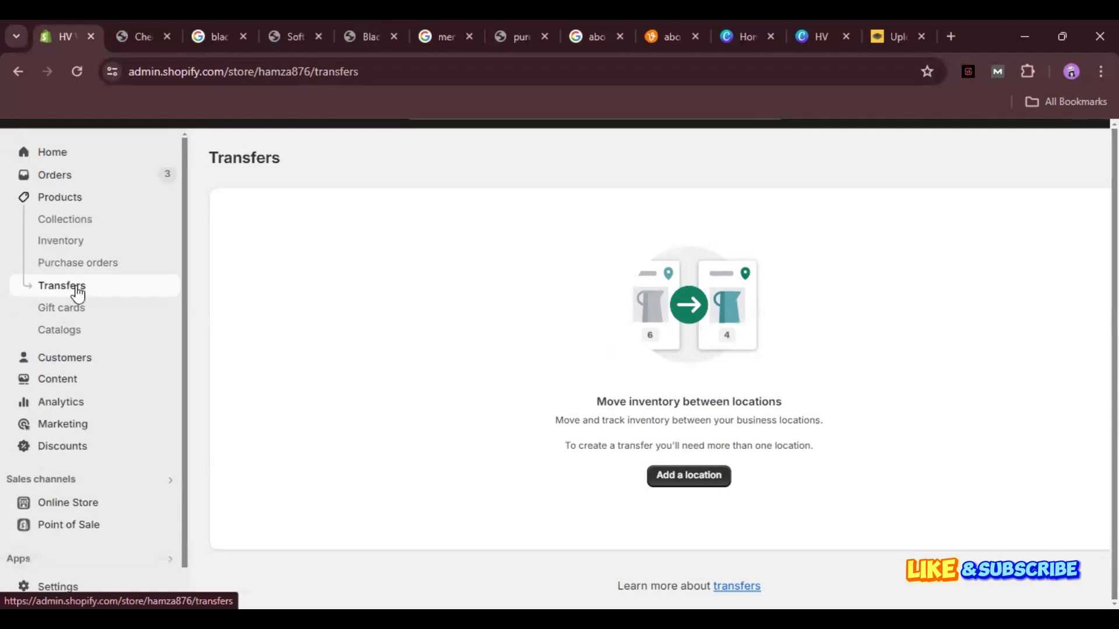
Browse the Gift cards, Catalogs and Collections pages, then bring up Settings on Store details.
{"action": "left_click", "coordinate": [78, 310]}
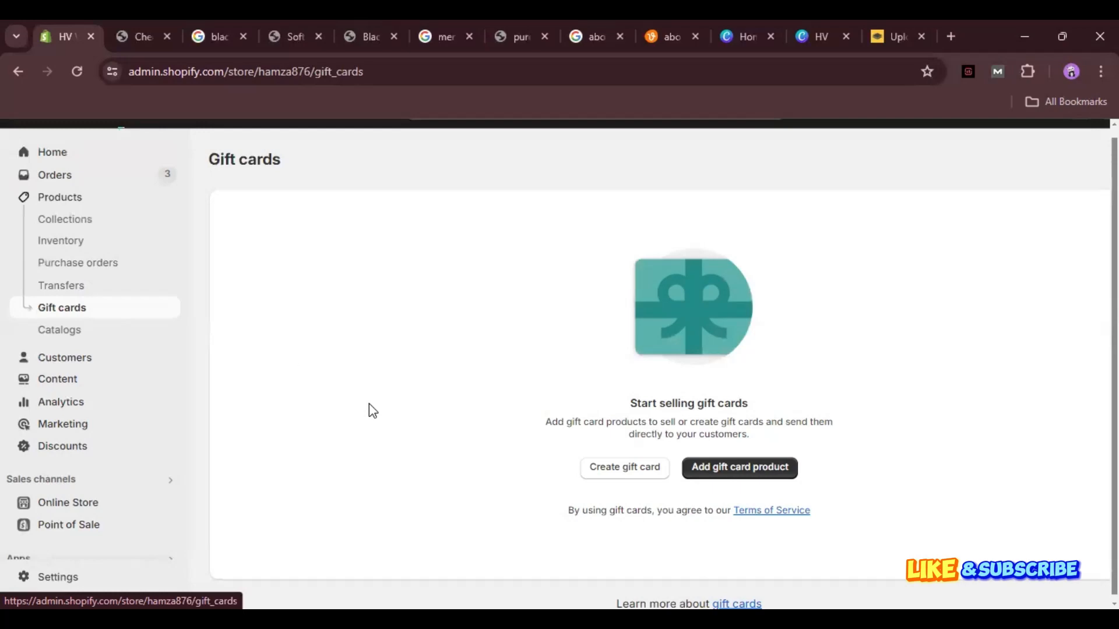
{"action": "left_click", "coordinate": [60, 330]}
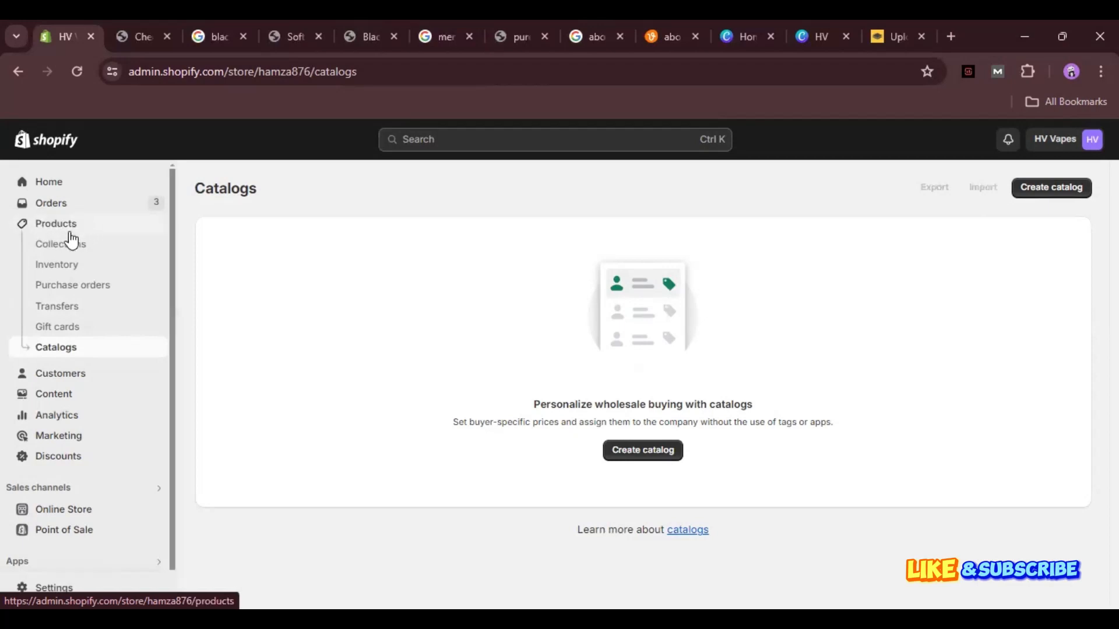
{"action": "left_click", "coordinate": [76, 252]}
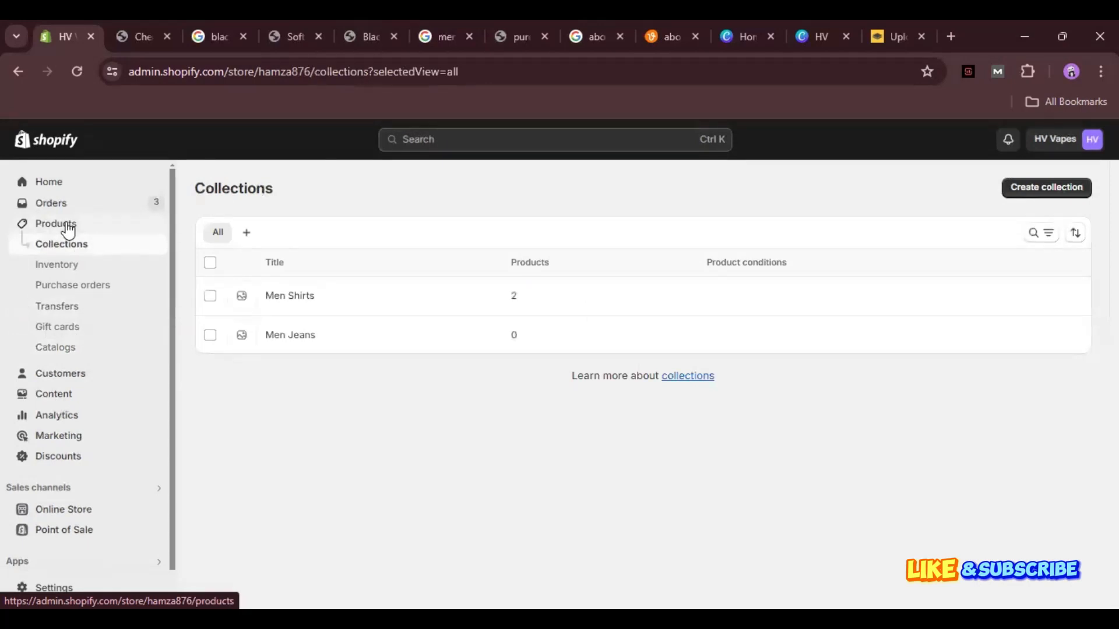
{"action": "scroll", "coordinate": [77, 424], "scroll_direction": "down", "scroll_amount": 1}
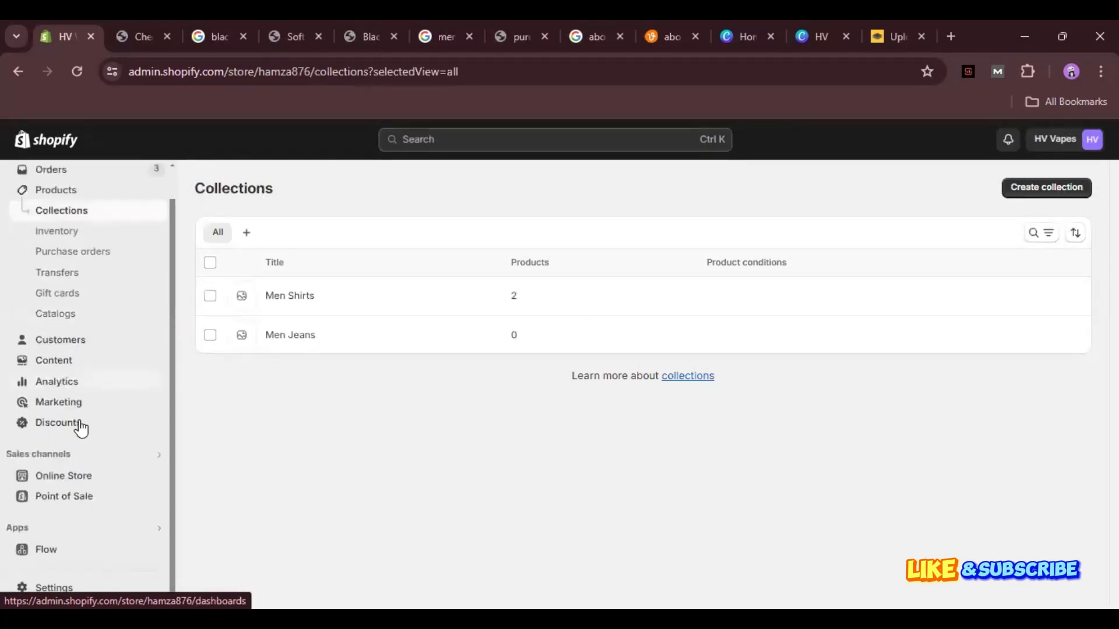
{"action": "left_click", "coordinate": [76, 588]}
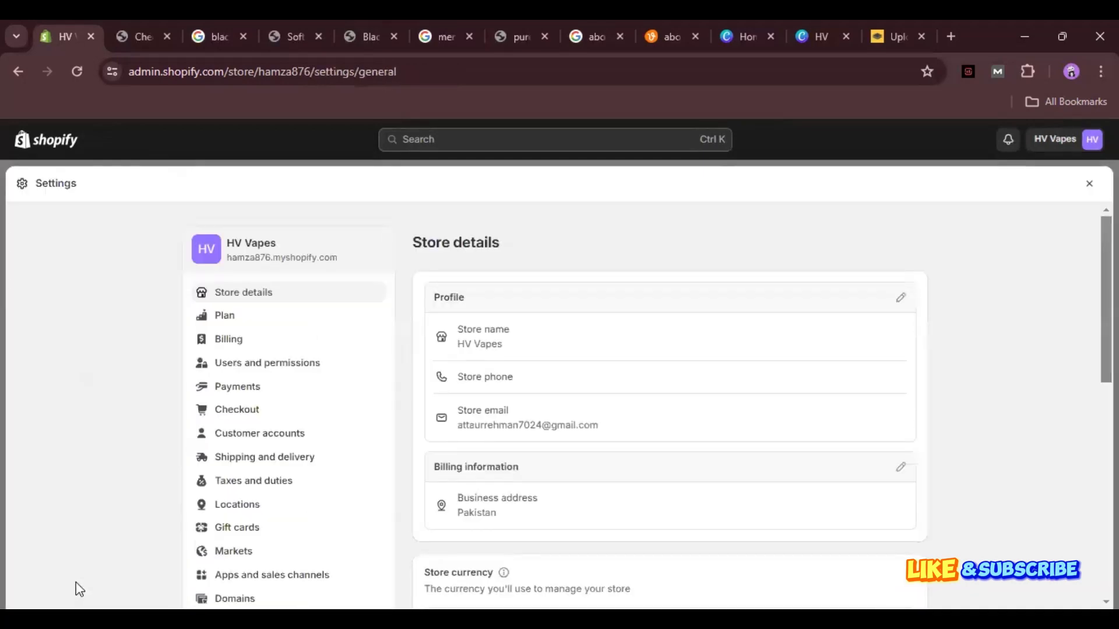
Scroll through the store profile and currency details, then open a new browser tab.
{"action": "scroll", "coordinate": [79, 589], "scroll_direction": "down", "scroll_amount": 1}
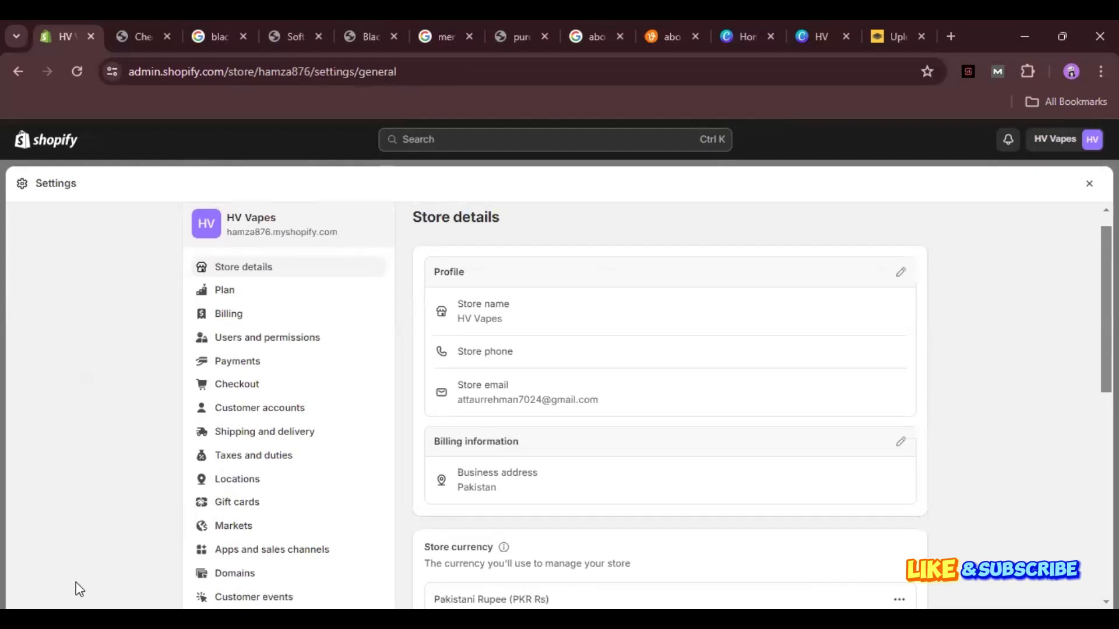
{"action": "scroll", "coordinate": [75, 582], "scroll_direction": "down", "scroll_amount": 1}
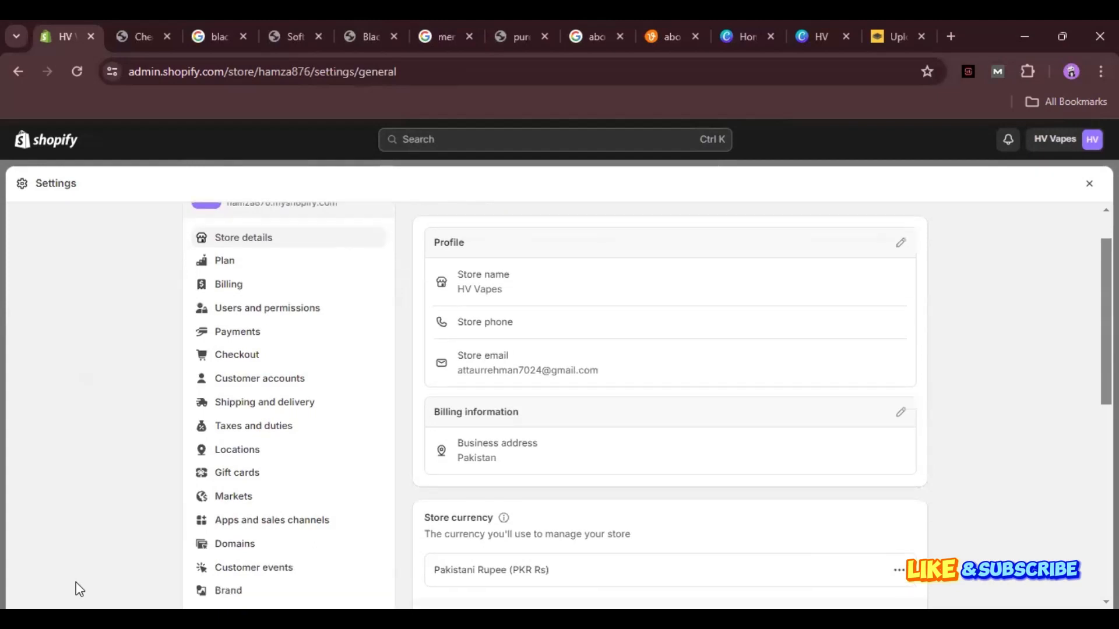
{"action": "scroll", "coordinate": [76, 582], "scroll_direction": "up", "scroll_amount": 1}
{"action": "scroll", "coordinate": [76, 582], "scroll_direction": "down", "scroll_amount": 1}
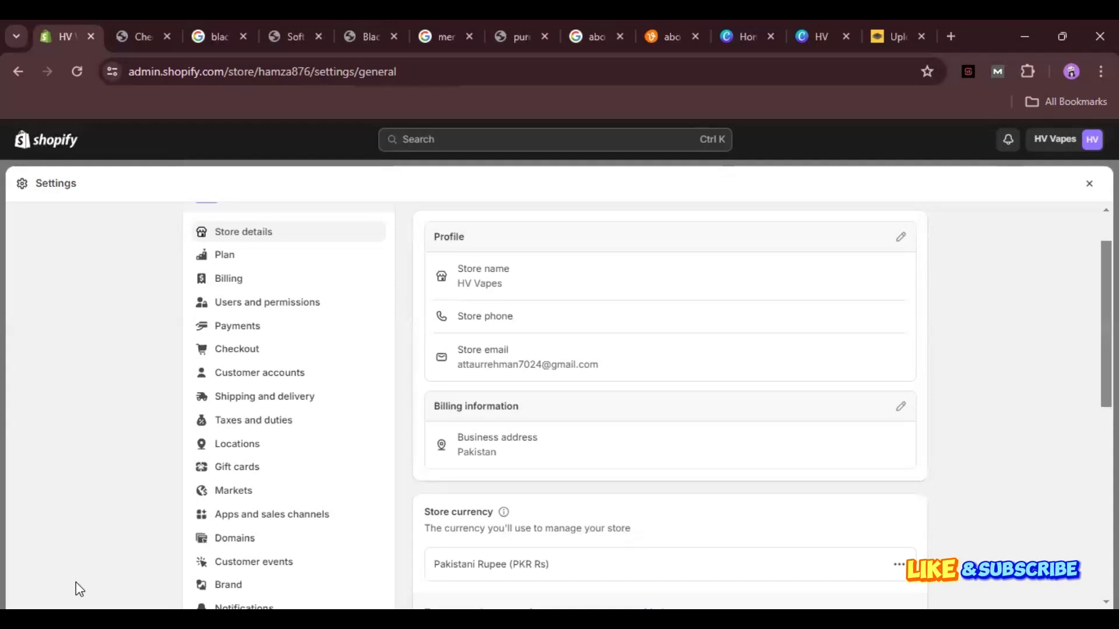
{"action": "key", "text": "ctrl+t"}
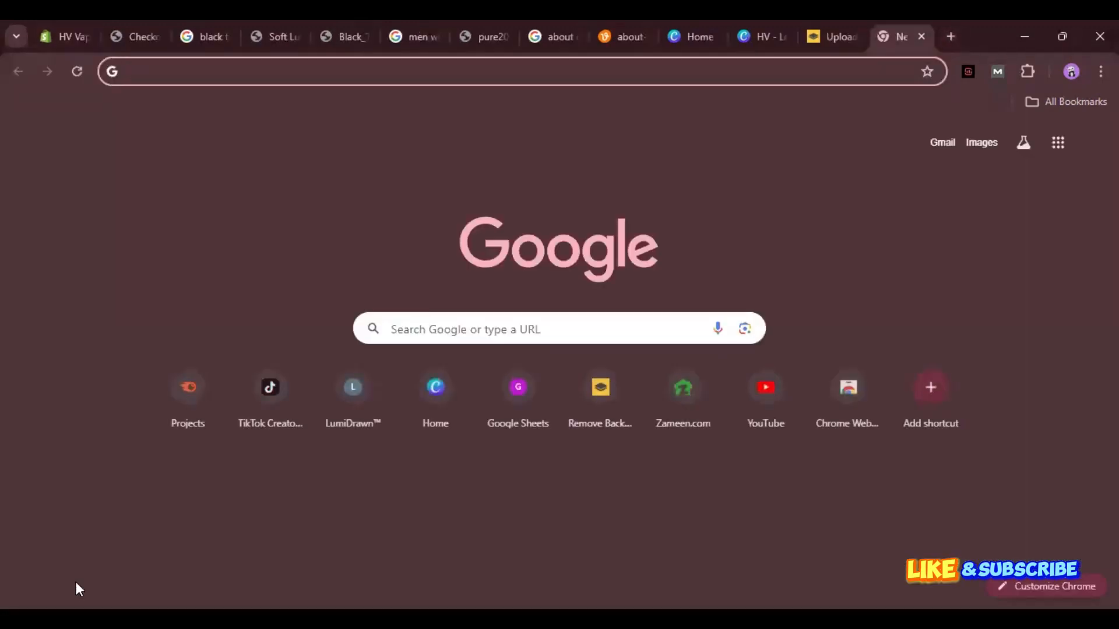
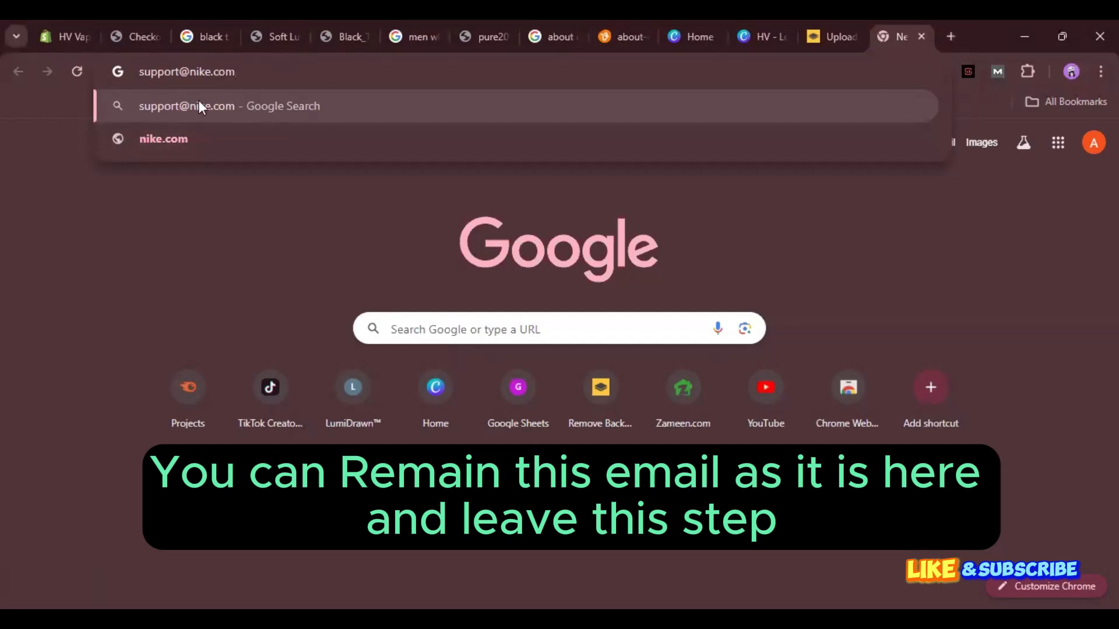
Try three sample company e-mail addresses in the omnibox, clear each, then return to the checkout tab.
{"action": "left_click", "coordinate": [152, 19]}
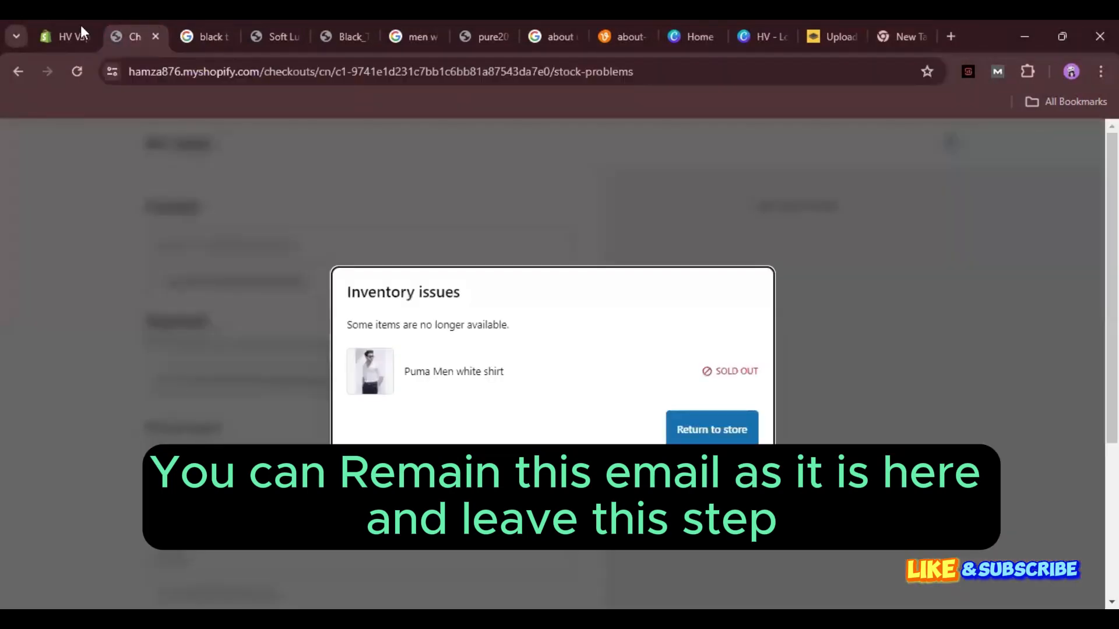
Switch back to the Shopify admin tab.
{"action": "left_click", "coordinate": [44, 20]}
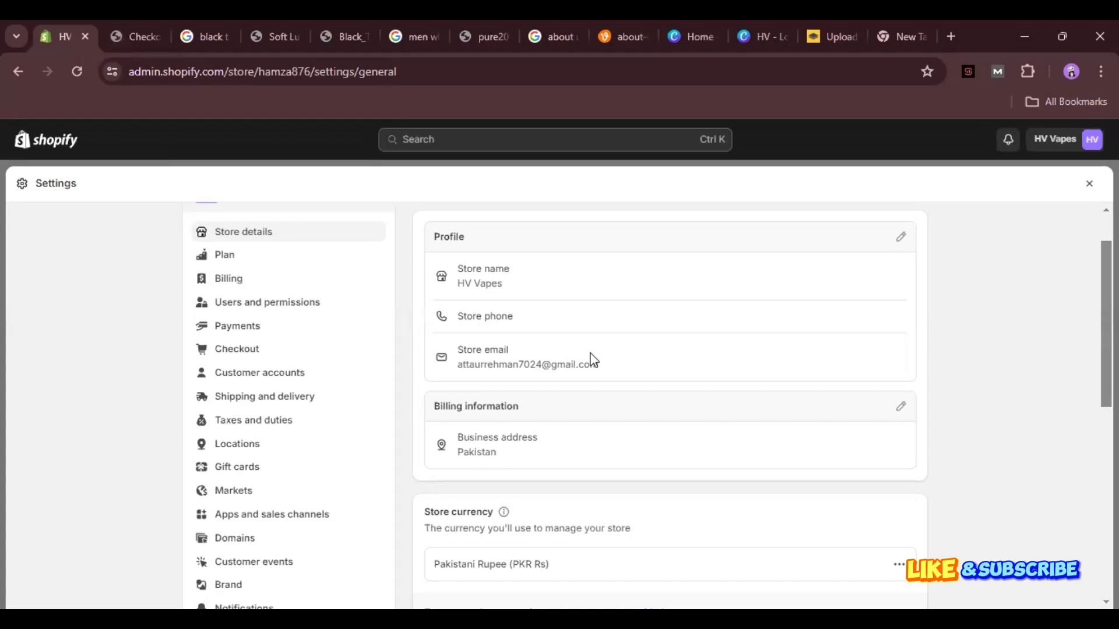
{"action": "key", "text": "Escape"}
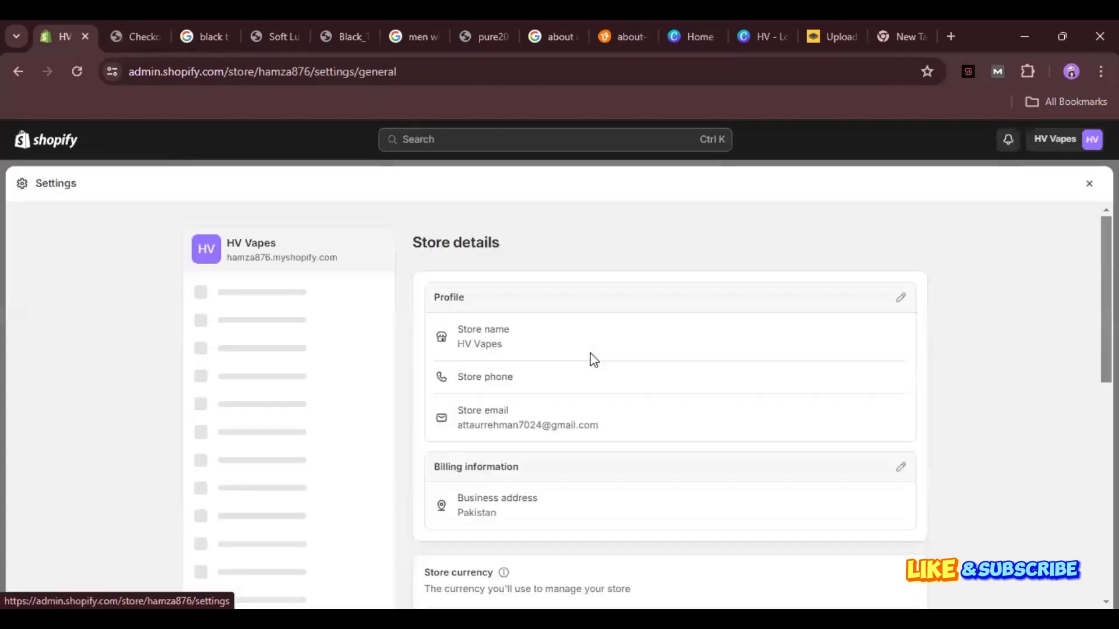
{"action": "scroll", "coordinate": [592, 360], "scroll_direction": "down", "scroll_amount": 2}
{"action": "scroll", "coordinate": [592, 360], "scroll_direction": "down", "scroll_amount": 2}
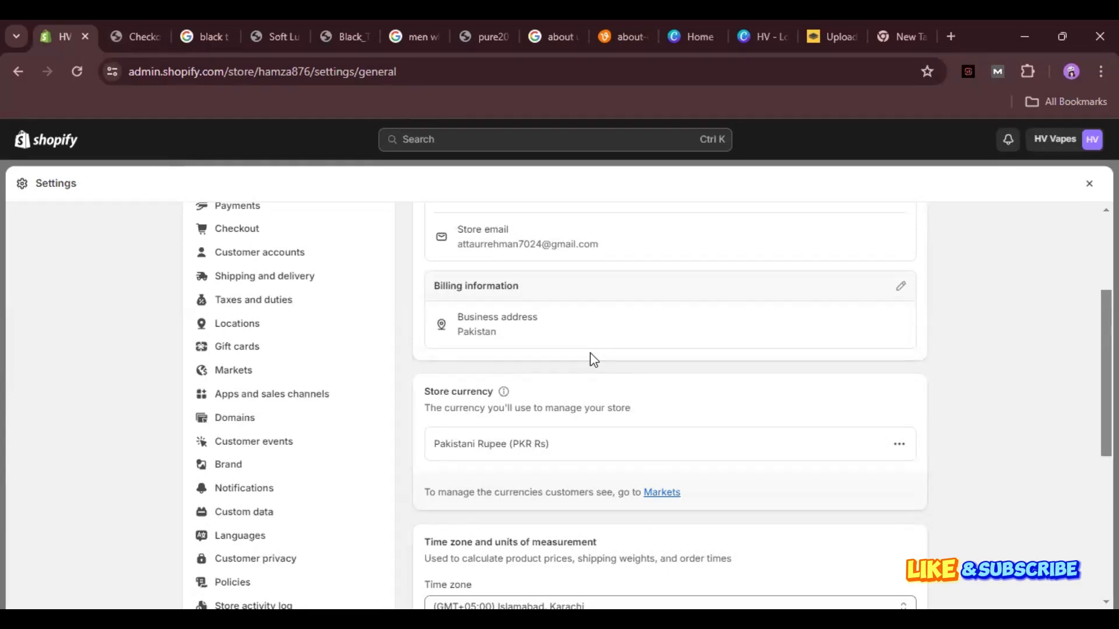
{"action": "scroll", "coordinate": [593, 359], "scroll_direction": "down", "scroll_amount": 2}
{"action": "scroll", "coordinate": [593, 359], "scroll_direction": "up", "scroll_amount": 1}
{"action": "scroll", "coordinate": [593, 359], "scroll_direction": "down", "scroll_amount": 1}
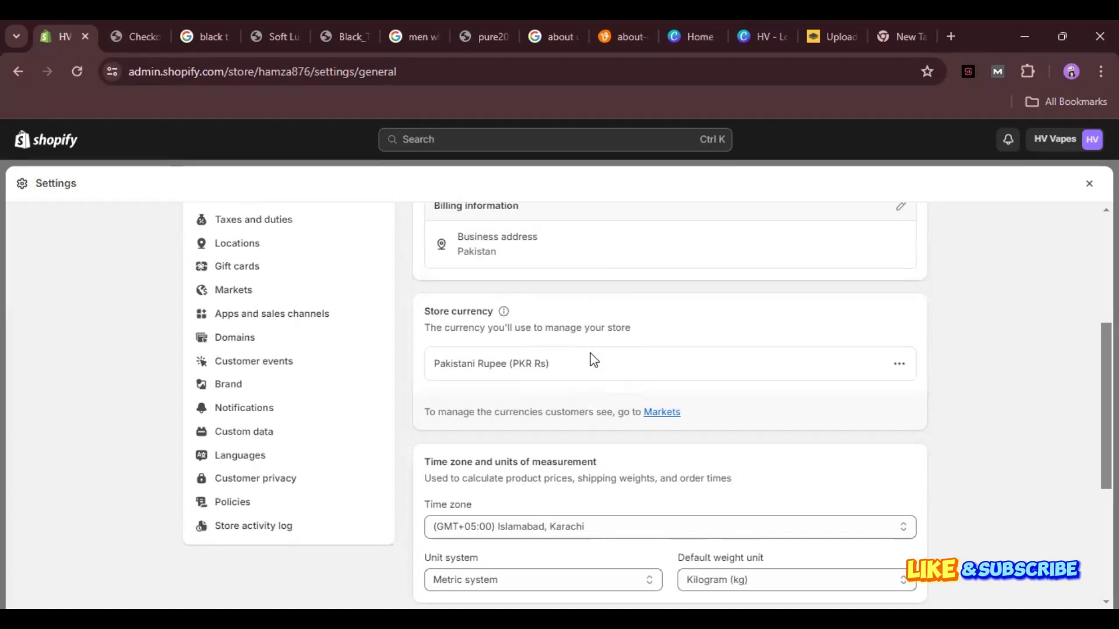
{"action": "scroll", "coordinate": [593, 359], "scroll_direction": "up", "scroll_amount": 1}
{"action": "scroll", "coordinate": [593, 360], "scroll_direction": "down", "scroll_amount": 1}
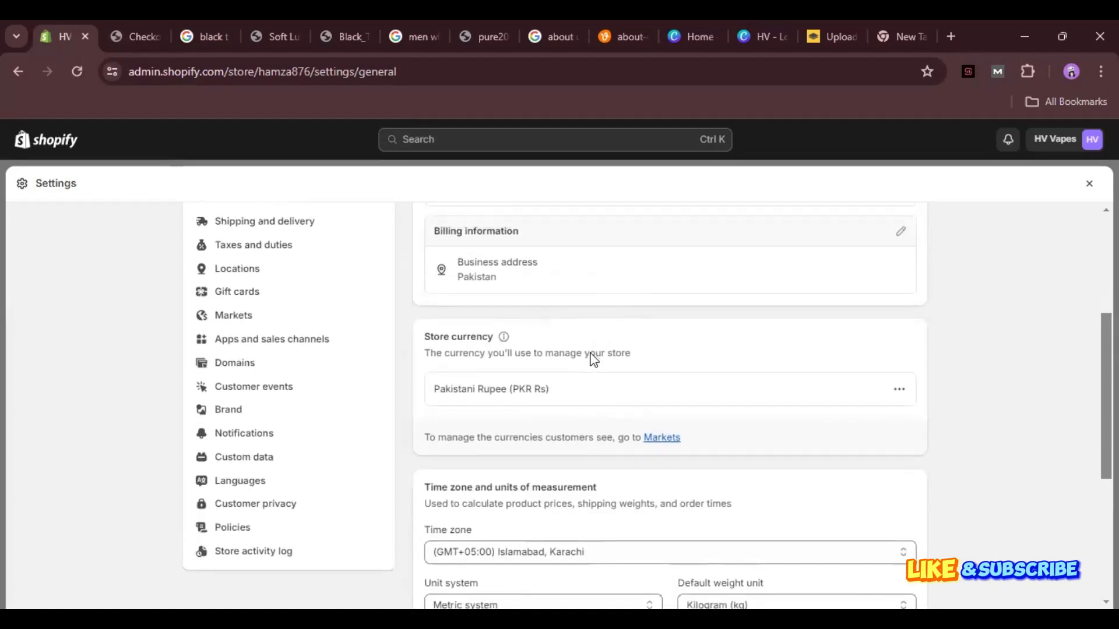
{"action": "scroll", "coordinate": [593, 359], "scroll_direction": "up", "scroll_amount": 2}
{"action": "scroll", "coordinate": [593, 359], "scroll_direction": "up", "scroll_amount": 1}
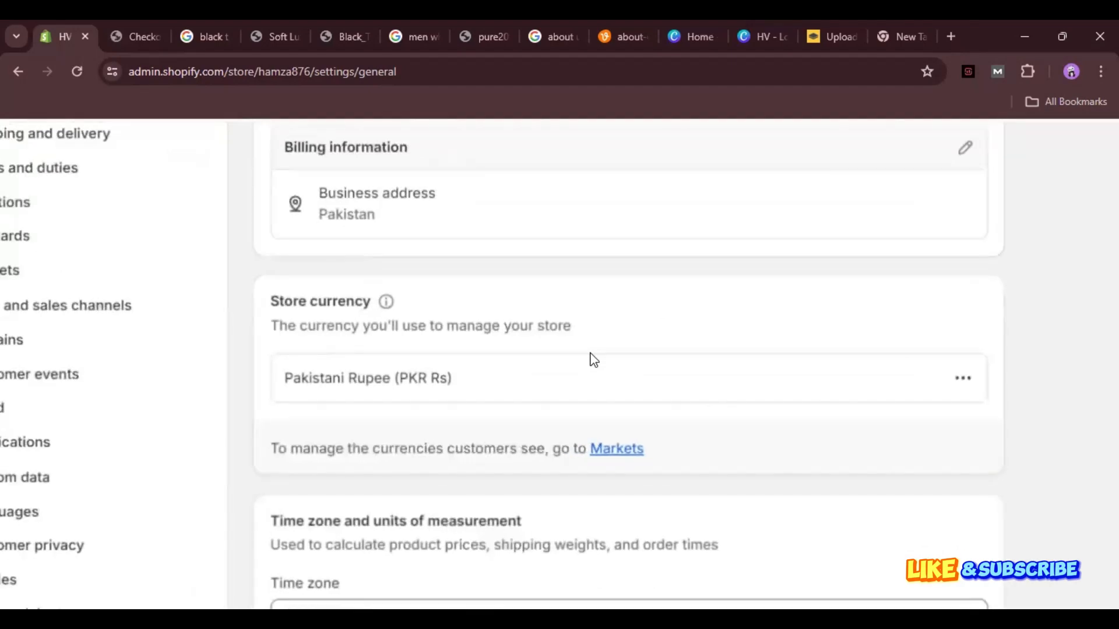
{"action": "scroll", "coordinate": [593, 360], "scroll_direction": "down", "scroll_amount": 3}
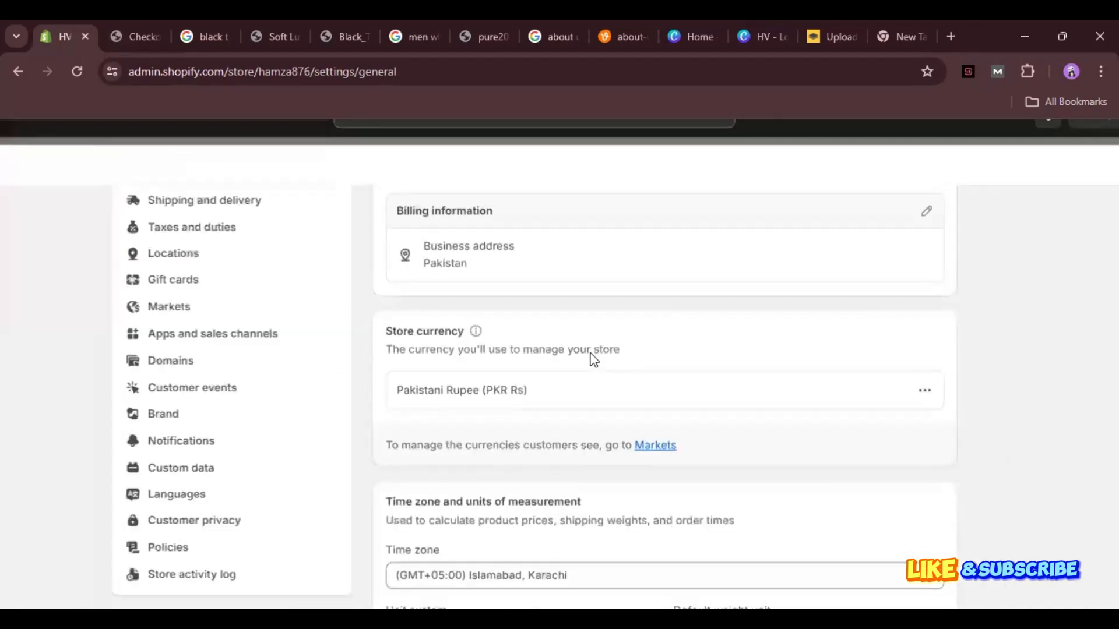
{"action": "scroll", "coordinate": [593, 360], "scroll_direction": "down", "scroll_amount": 2}
{"action": "scroll", "coordinate": [593, 359], "scroll_direction": "up", "scroll_amount": 2}
{"action": "scroll", "coordinate": [593, 360], "scroll_direction": "down", "scroll_amount": 2}
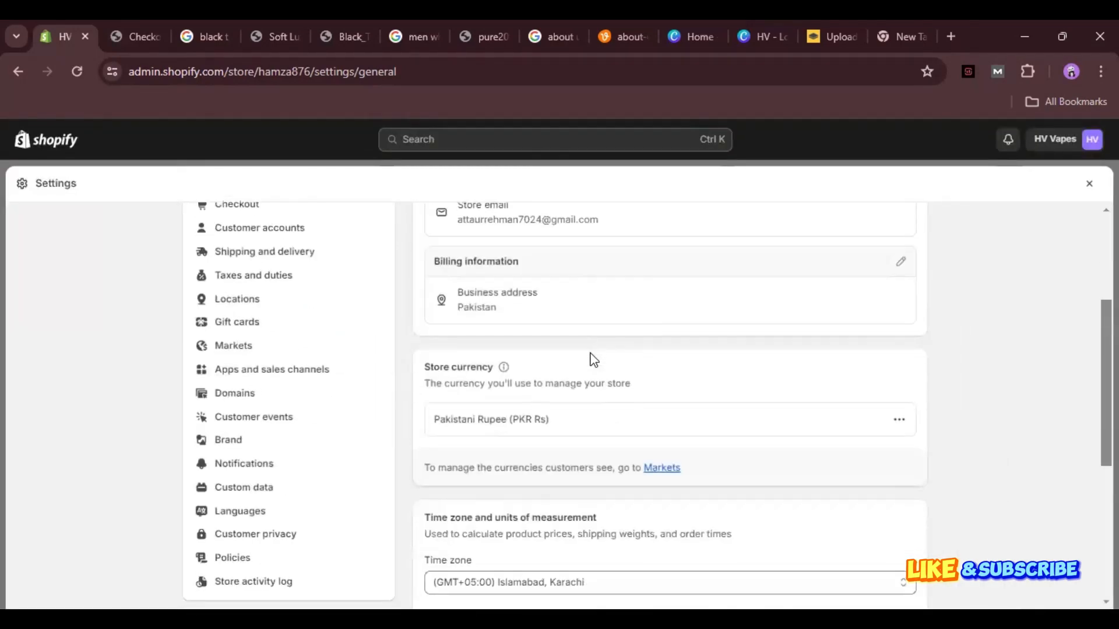
{"action": "scroll", "coordinate": [593, 359], "scroll_direction": "up", "scroll_amount": 1}
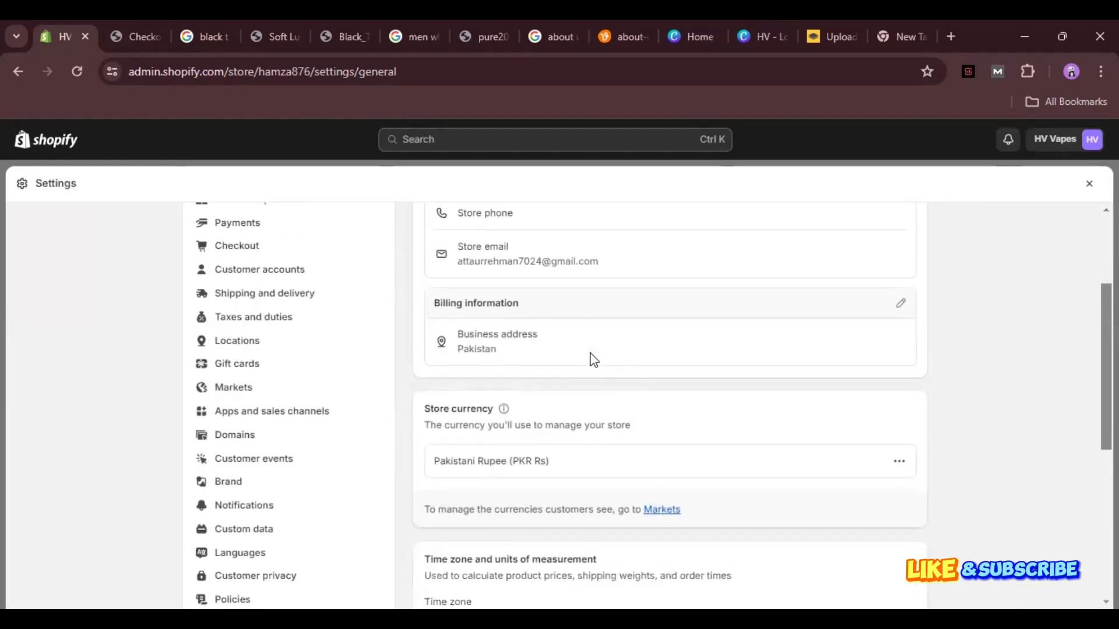
{"action": "scroll", "coordinate": [593, 359], "scroll_direction": "down", "scroll_amount": 2}
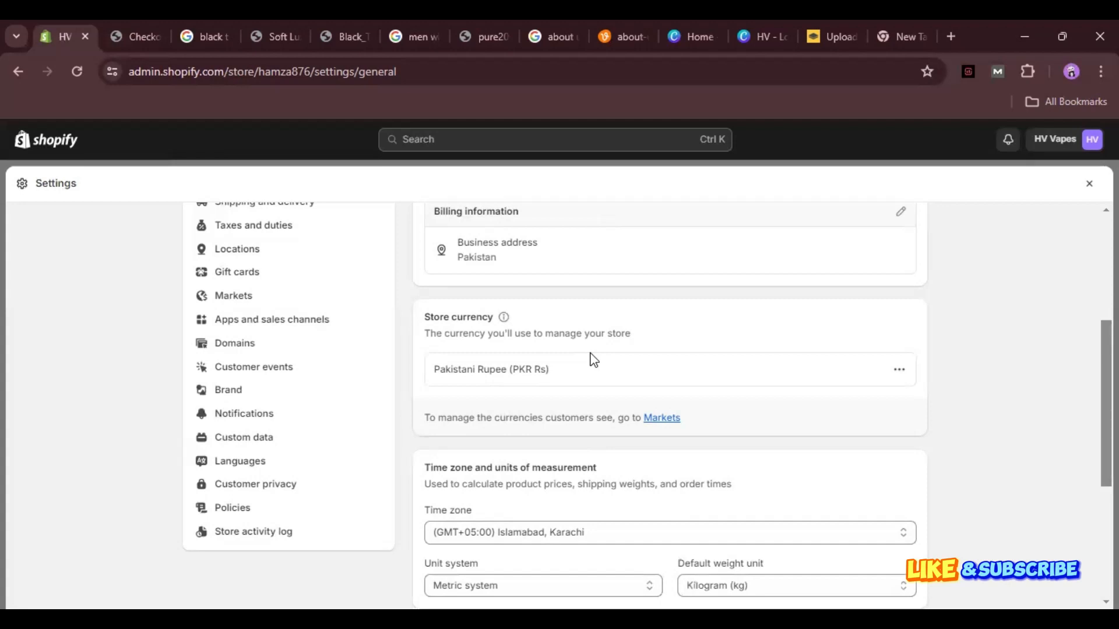
{"action": "scroll", "coordinate": [593, 359], "scroll_direction": "down", "scroll_amount": 2}
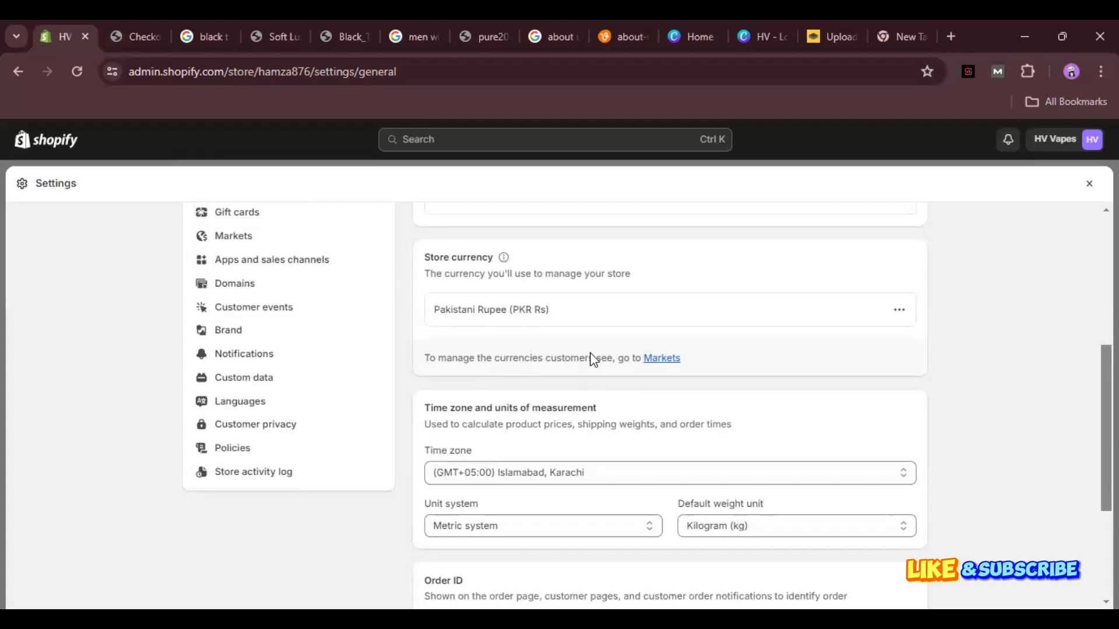
Choose Imperial system from the Unit system dropdown in Store details.
{"action": "scroll", "coordinate": [593, 358], "scroll_direction": "down", "scroll_amount": 2}
{"action": "scroll", "coordinate": [592, 359], "scroll_direction": "up", "scroll_amount": 5}
{"action": "scroll", "coordinate": [592, 358], "scroll_direction": "down", "scroll_amount": 7}
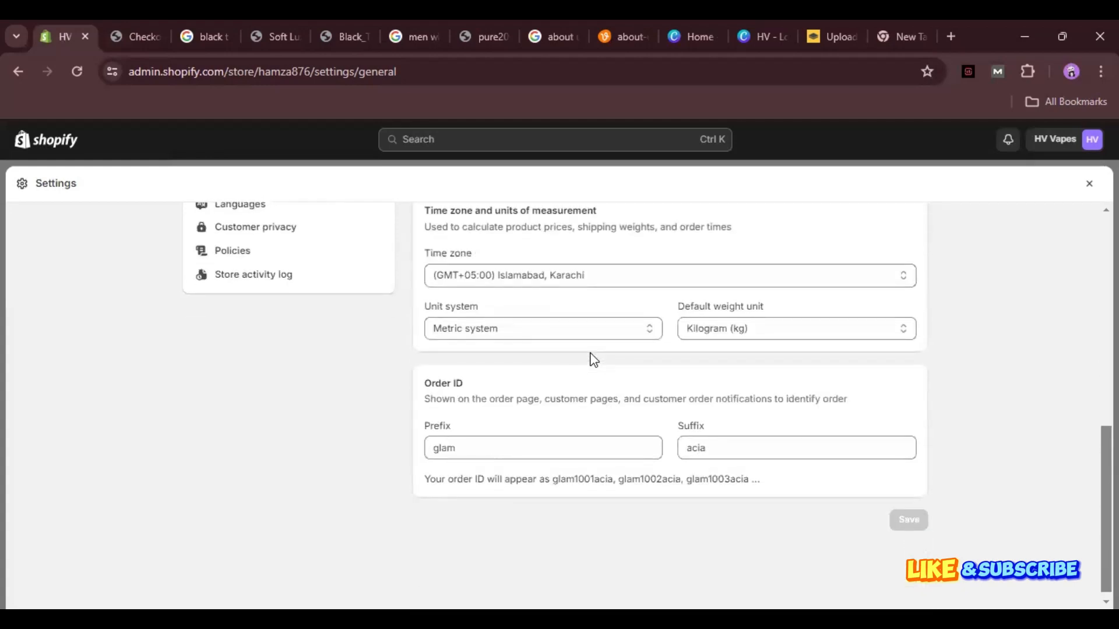
{"action": "scroll", "coordinate": [592, 359], "scroll_direction": "down", "scroll_amount": 1}
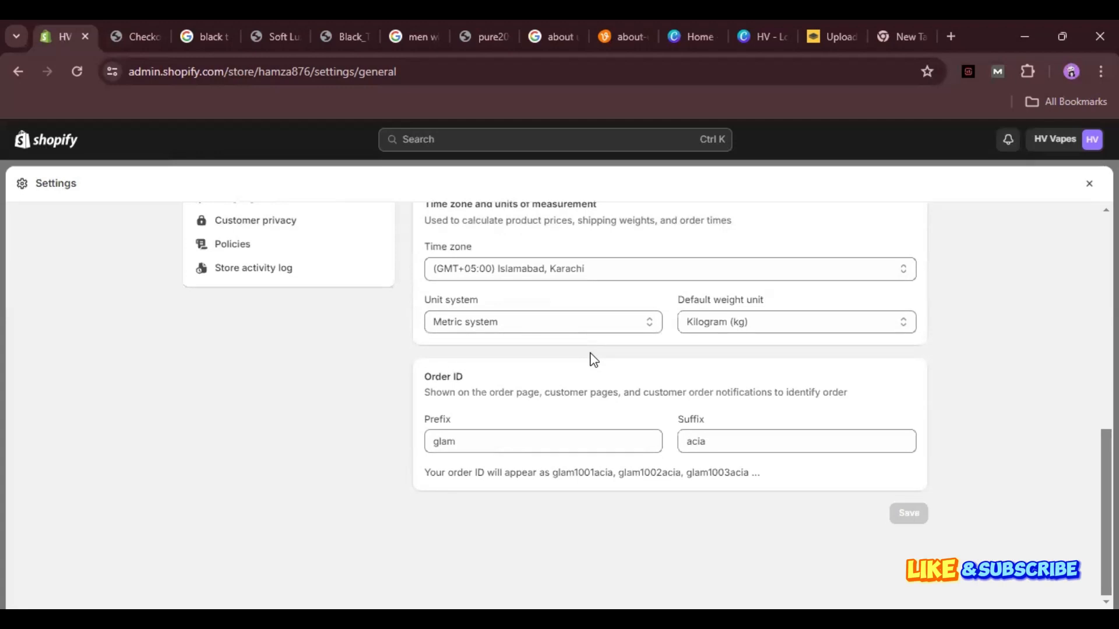
{"action": "left_click", "coordinate": [590, 325]}
{"action": "left_click", "coordinate": [591, 373]}
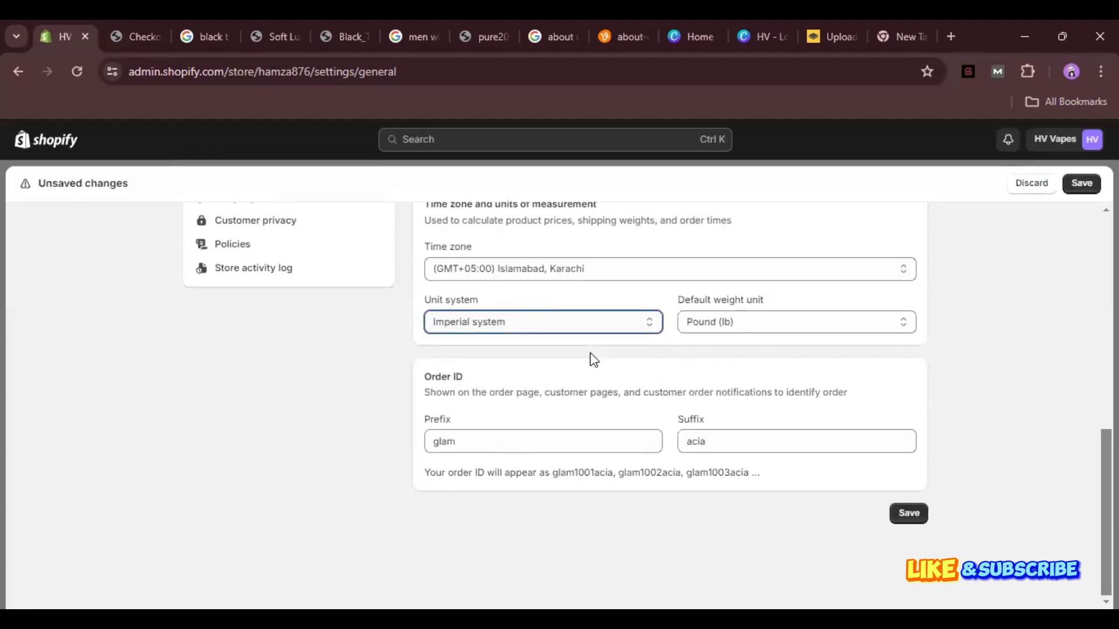
{"action": "scroll", "coordinate": [593, 359], "scroll_direction": "up", "scroll_amount": 2}
{"action": "scroll", "coordinate": [592, 358], "scroll_direction": "down", "scroll_amount": 1}
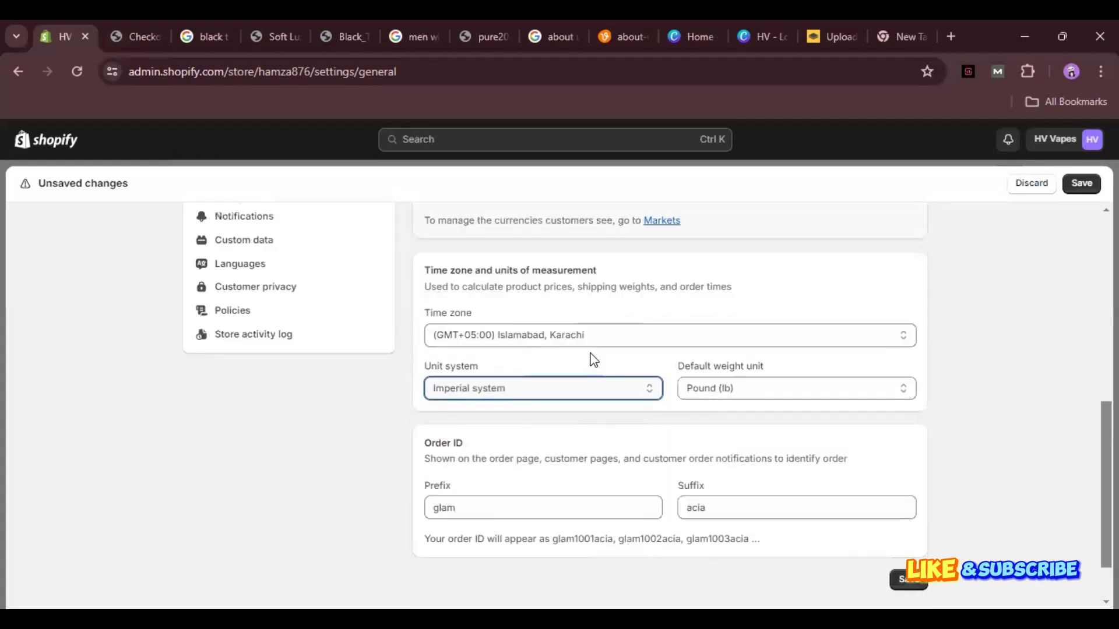
After a brief revert to Metric, reselect Imperial by keyboard so weight shows Pound (lb).
{"action": "key", "text": "Up"}
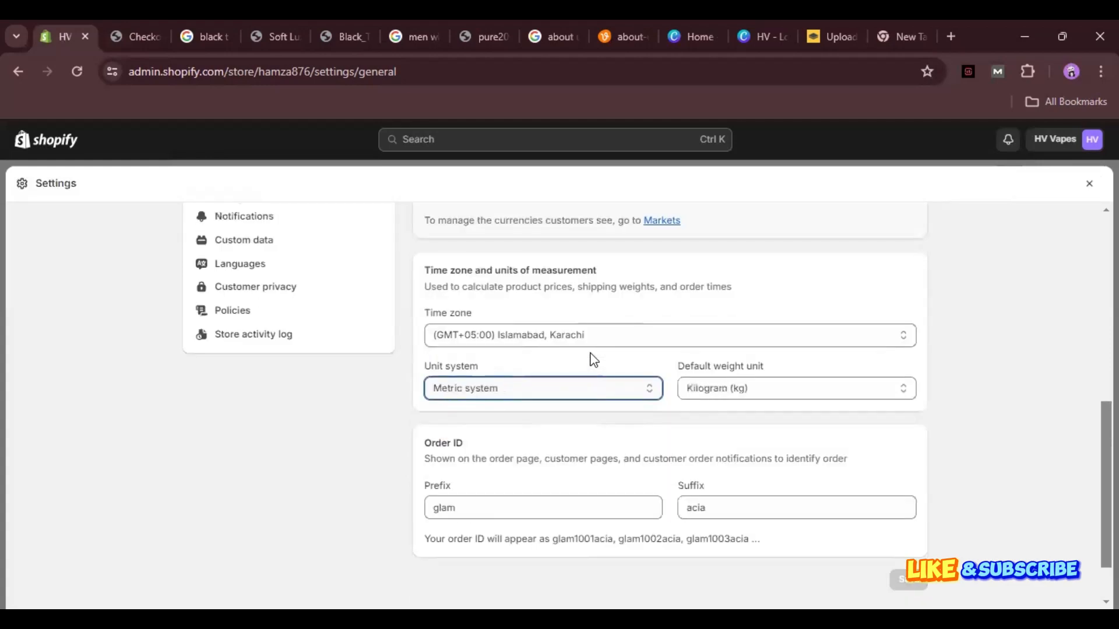
{"action": "scroll", "coordinate": [593, 359], "scroll_direction": "up", "scroll_amount": 4}
{"action": "scroll", "coordinate": [593, 359], "scroll_direction": "down", "scroll_amount": 3}
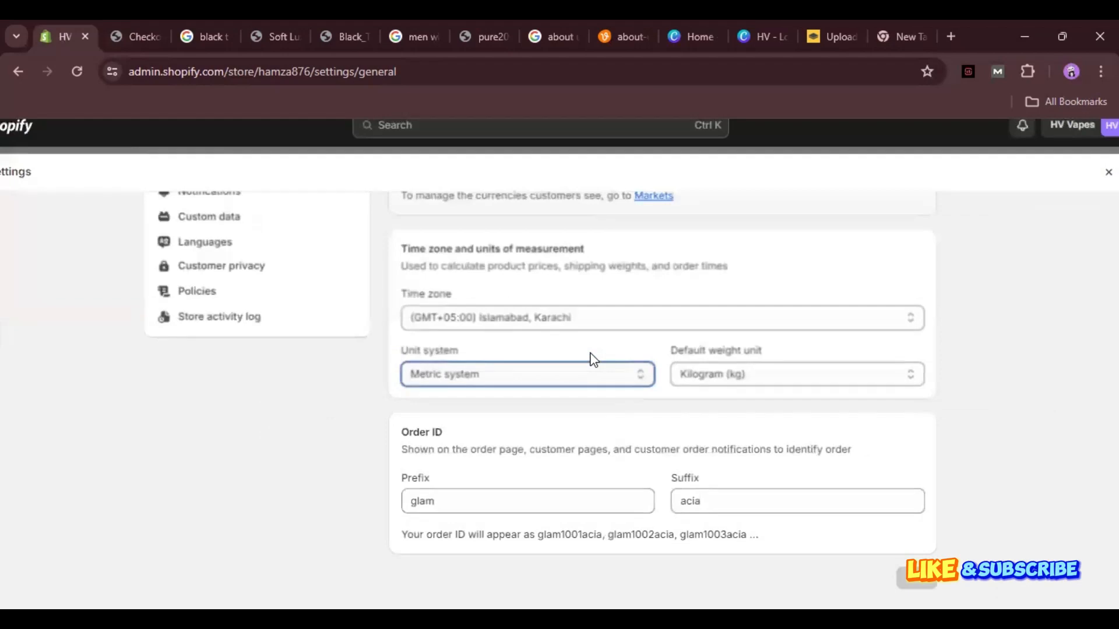
{"action": "key", "text": "space"}
{"action": "key", "text": "Down"}
{"action": "key", "text": "Return"}
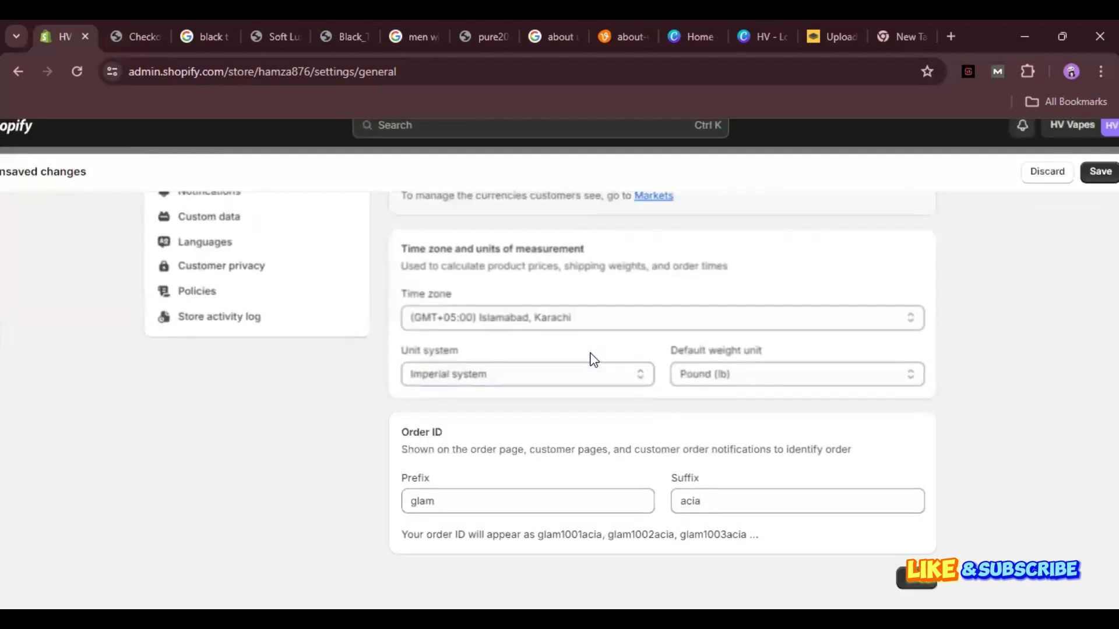
{"action": "scroll", "coordinate": [593, 360], "scroll_direction": "up", "scroll_amount": 4}
{"action": "scroll", "coordinate": [593, 359], "scroll_direction": "down", "scroll_amount": 3}
{"action": "scroll", "coordinate": [593, 360], "scroll_direction": "down", "scroll_amount": 2}
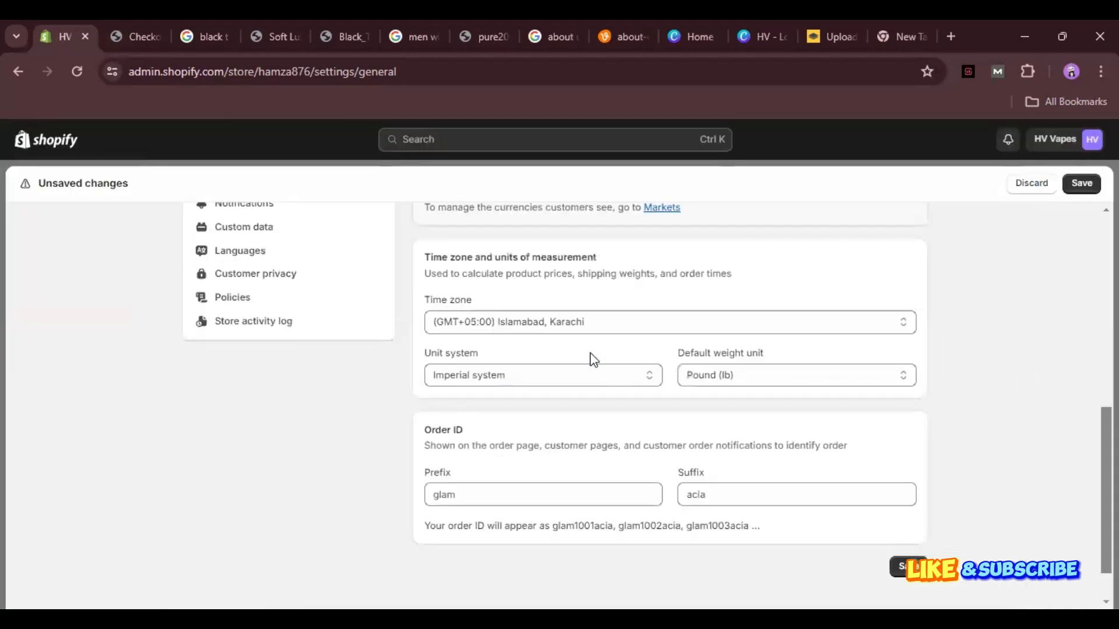
{"action": "right_click", "coordinate": [592, 359]}
{"action": "key", "text": "Escape"}
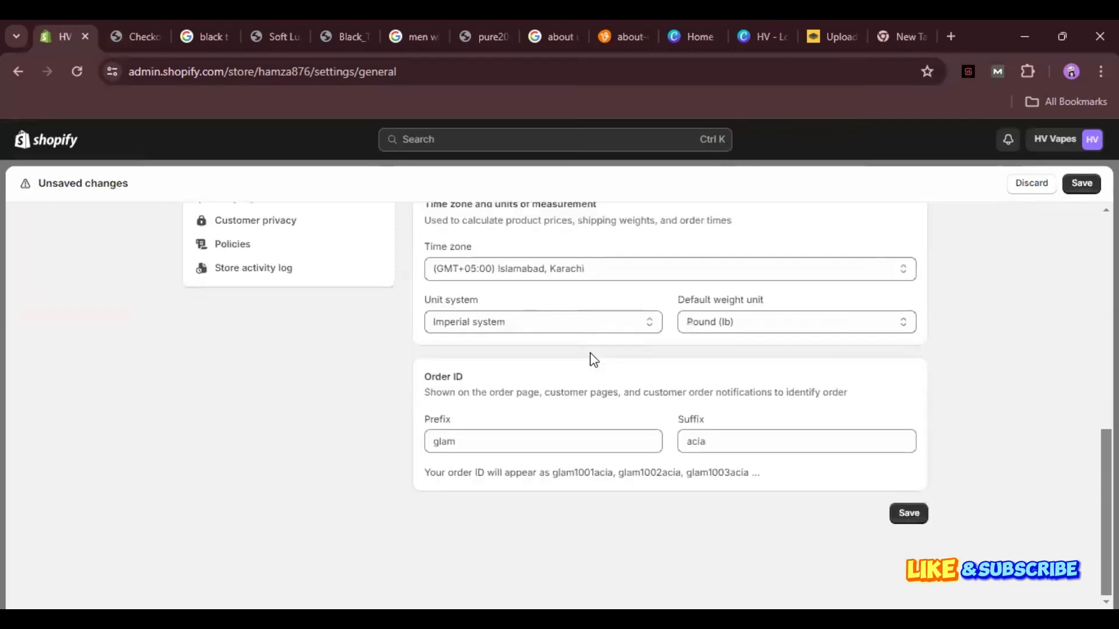
{"action": "scroll", "coordinate": [593, 359], "scroll_direction": "up", "scroll_amount": 10}
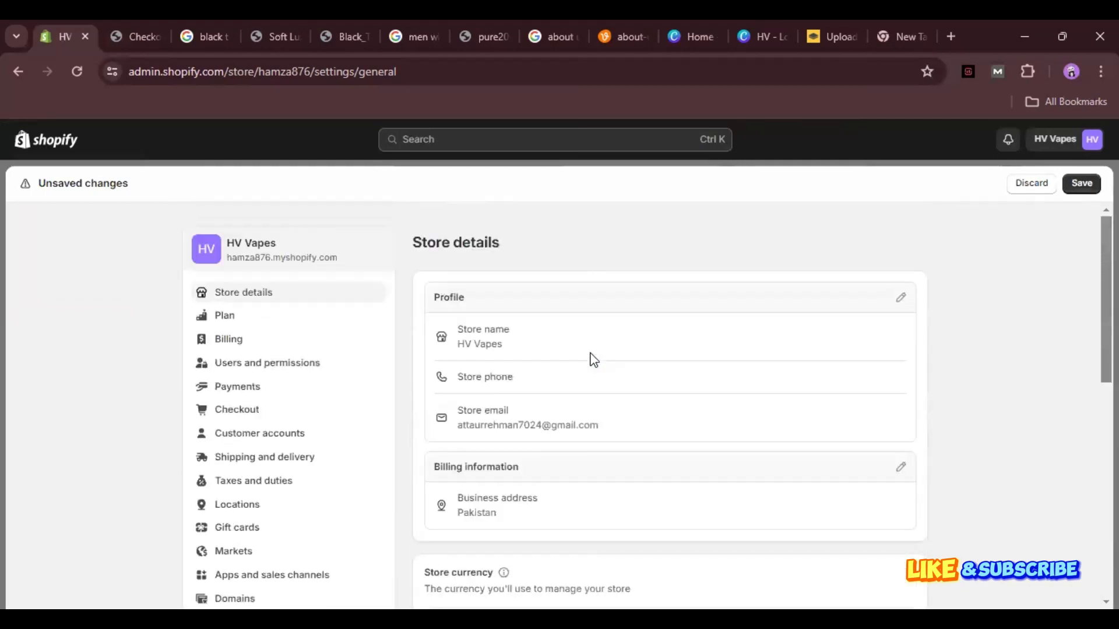
{"action": "scroll", "coordinate": [592, 359], "scroll_direction": "up", "scroll_amount": 3}
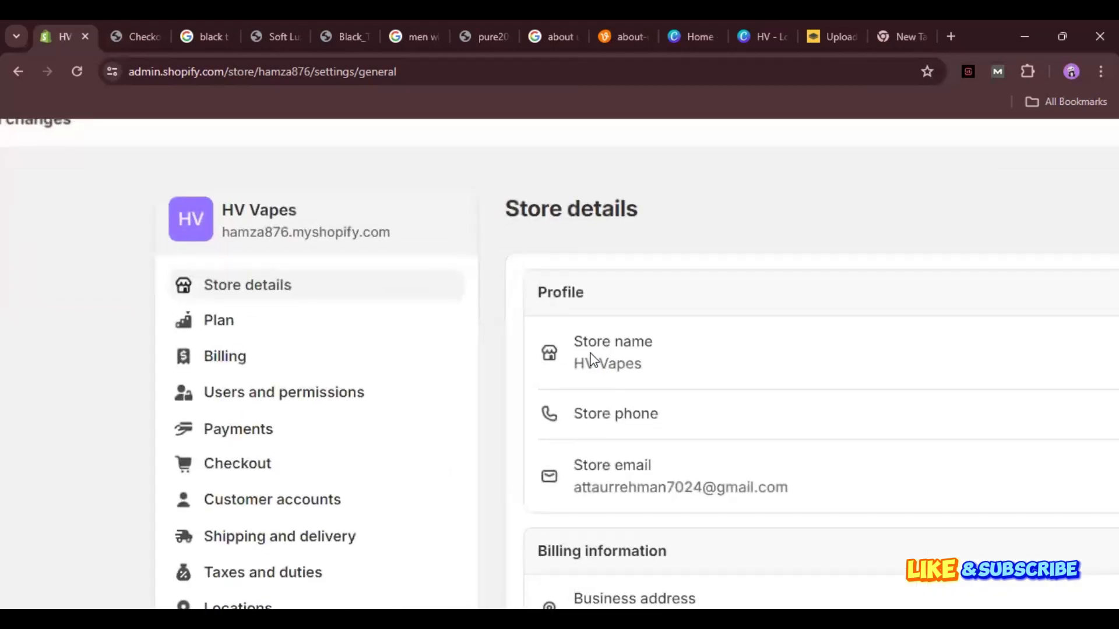
Open Plan settings, discarding the unsaved unit change, and load the available paid plans.
{"action": "left_click", "coordinate": [219, 321]}
{"action": "left_click", "coordinate": [1007, 454]}
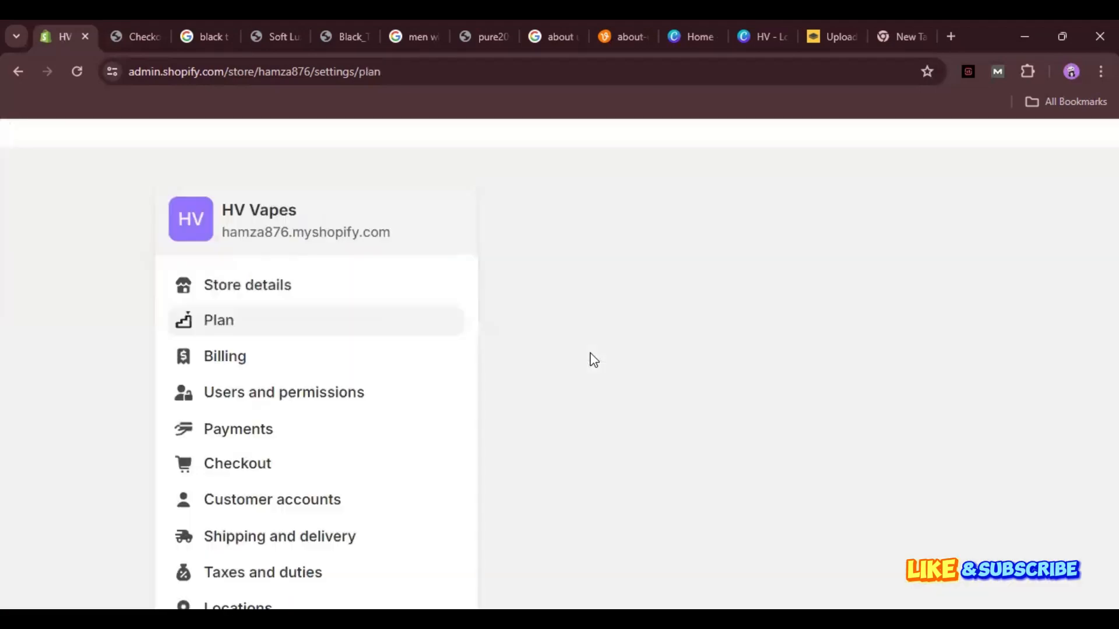
{"action": "scroll", "coordinate": [593, 359], "scroll_direction": "down", "scroll_amount": 3}
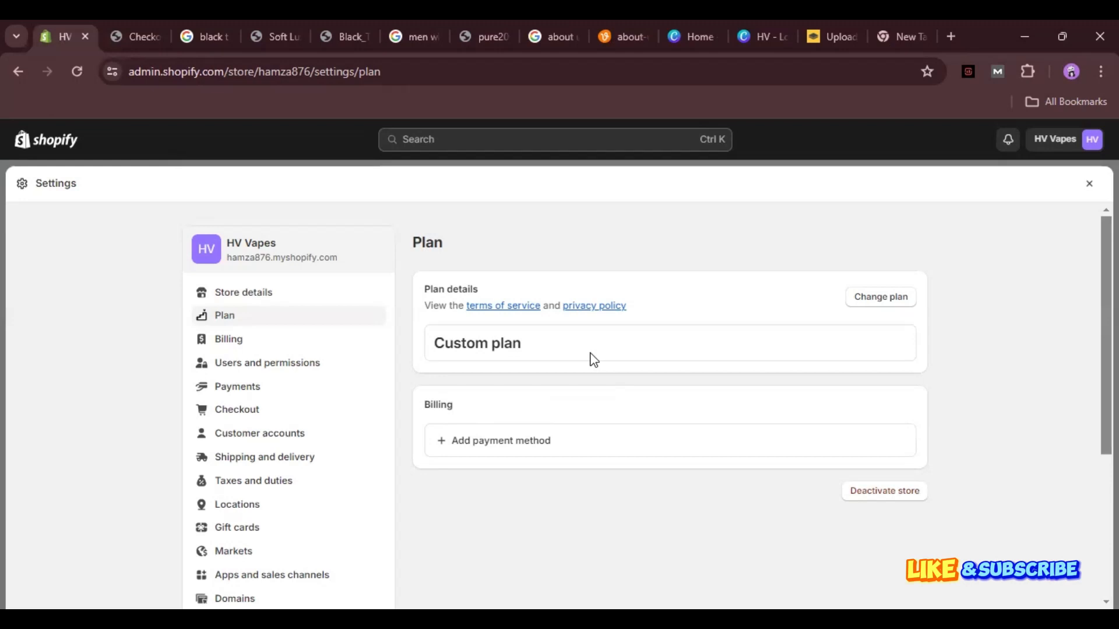
{"action": "left_click", "coordinate": [594, 360]}
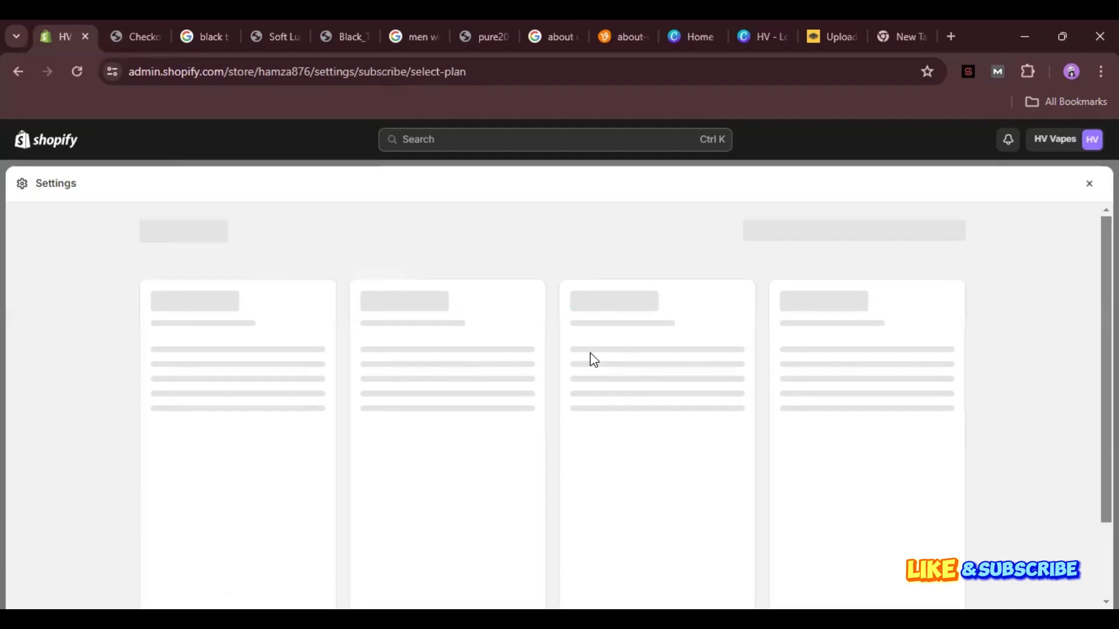
{"action": "scroll", "coordinate": [594, 359], "scroll_direction": "up", "scroll_amount": 5}
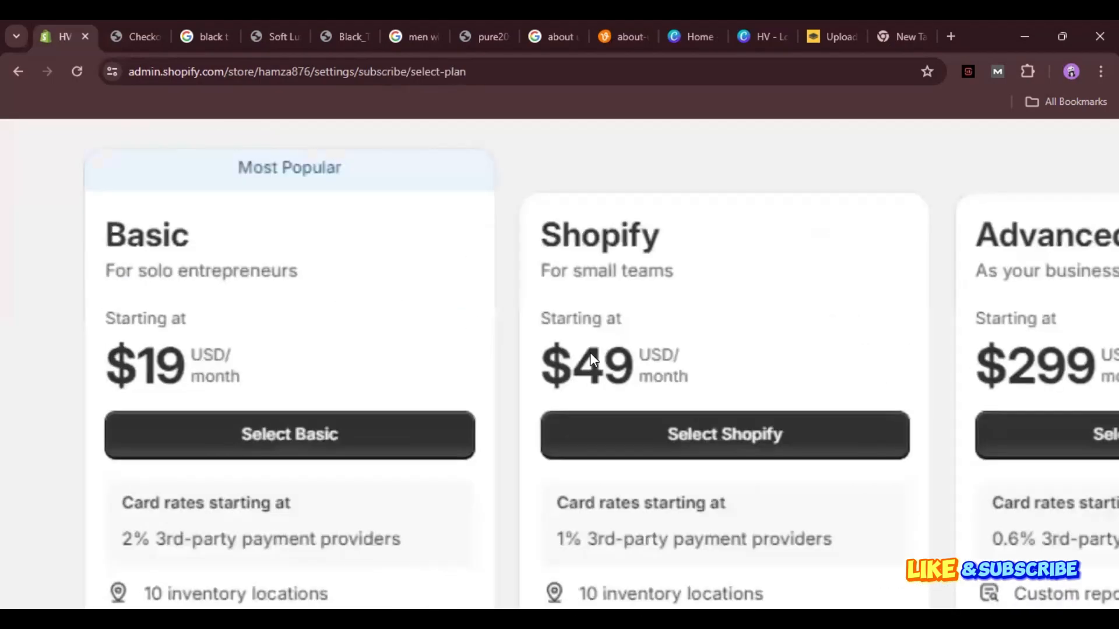
{"action": "scroll", "coordinate": [594, 360], "scroll_direction": "down", "scroll_amount": 3}
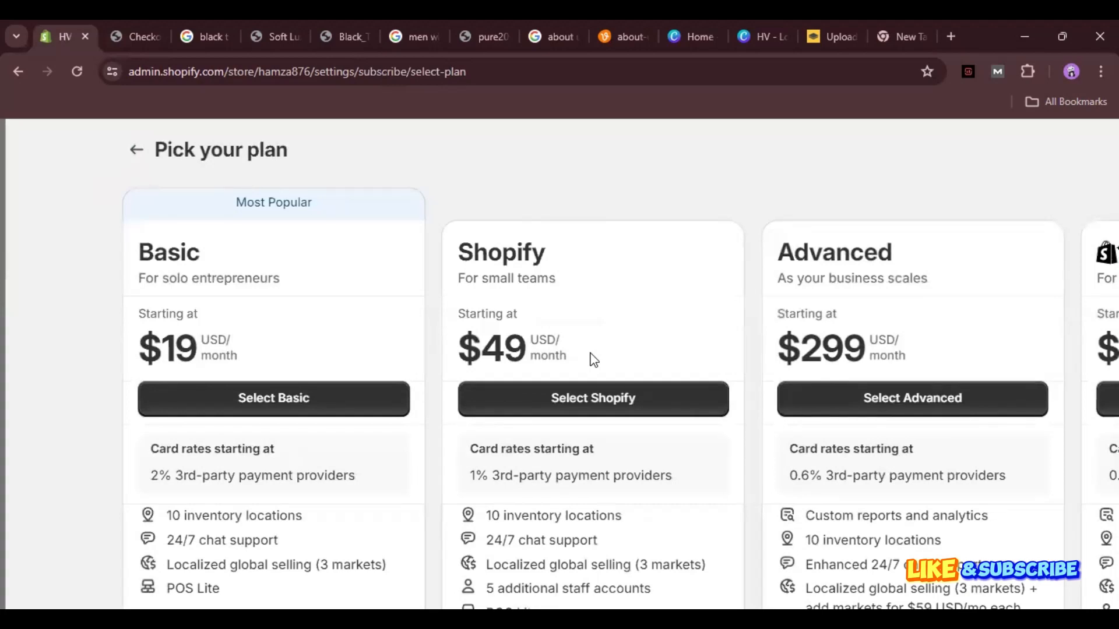
{"action": "scroll", "coordinate": [593, 359], "scroll_direction": "down", "scroll_amount": 3}
{"action": "scroll", "coordinate": [593, 360], "scroll_direction": "up", "scroll_amount": 3}
{"action": "scroll", "coordinate": [594, 360], "scroll_direction": "down", "scroll_amount": 2}
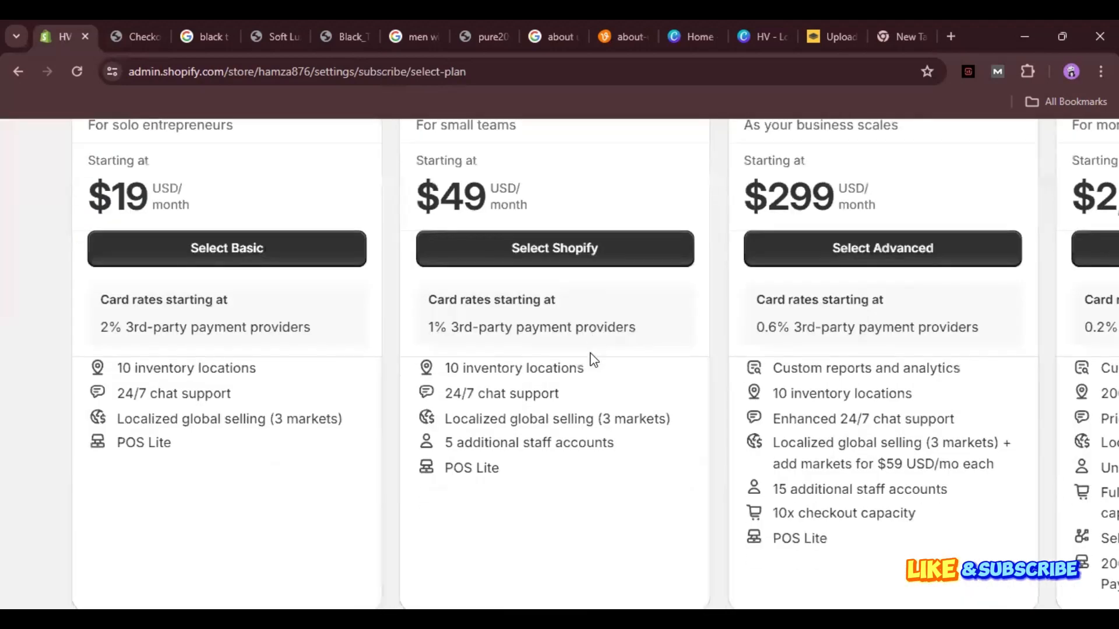
{"action": "scroll", "coordinate": [594, 359], "scroll_direction": "up", "scroll_amount": 1}
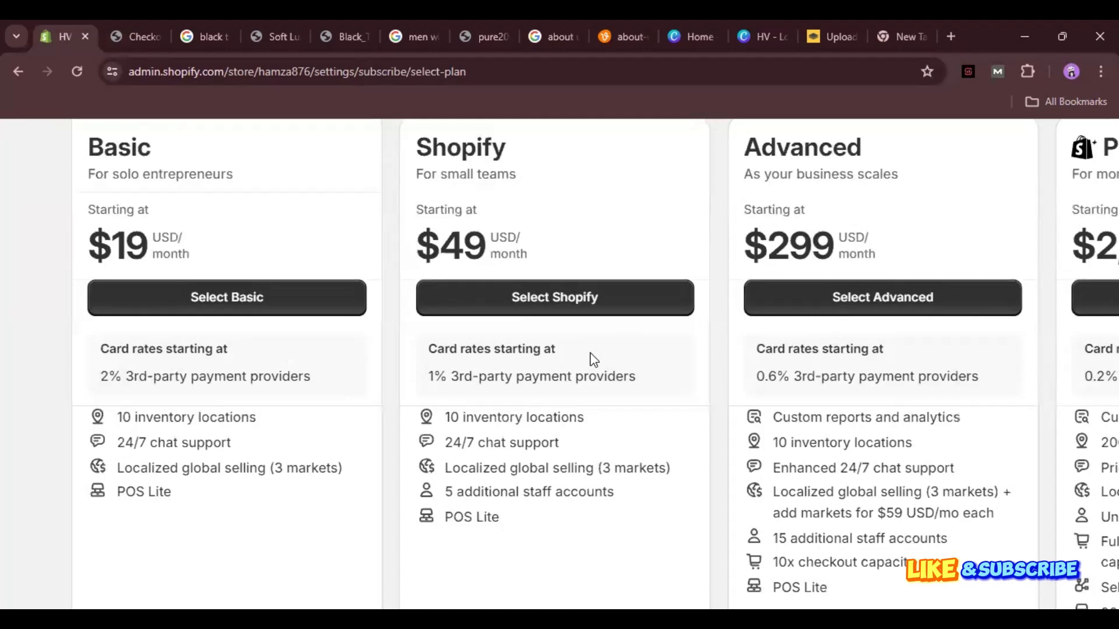
{"action": "scroll", "coordinate": [590, 353], "scroll_direction": "down", "scroll_amount": 3}
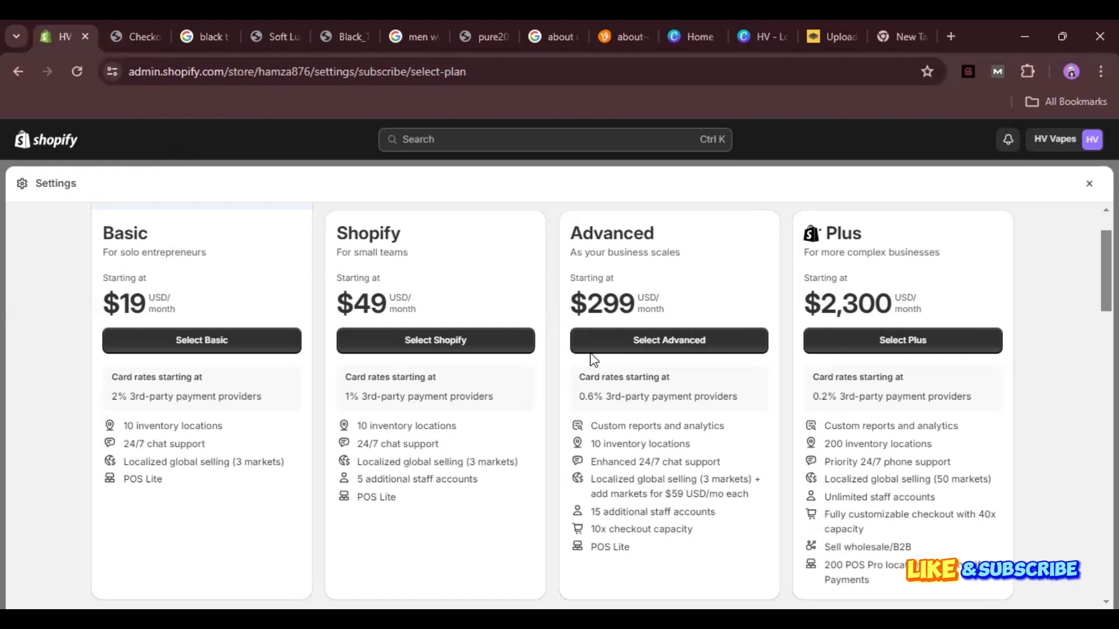
Compare the plans, then select Basic to reach its $25.00 USD monthly checkout.
{"action": "scroll", "coordinate": [593, 360], "scroll_direction": "down", "scroll_amount": 5}
{"action": "scroll", "coordinate": [593, 359], "scroll_direction": "up", "scroll_amount": 6}
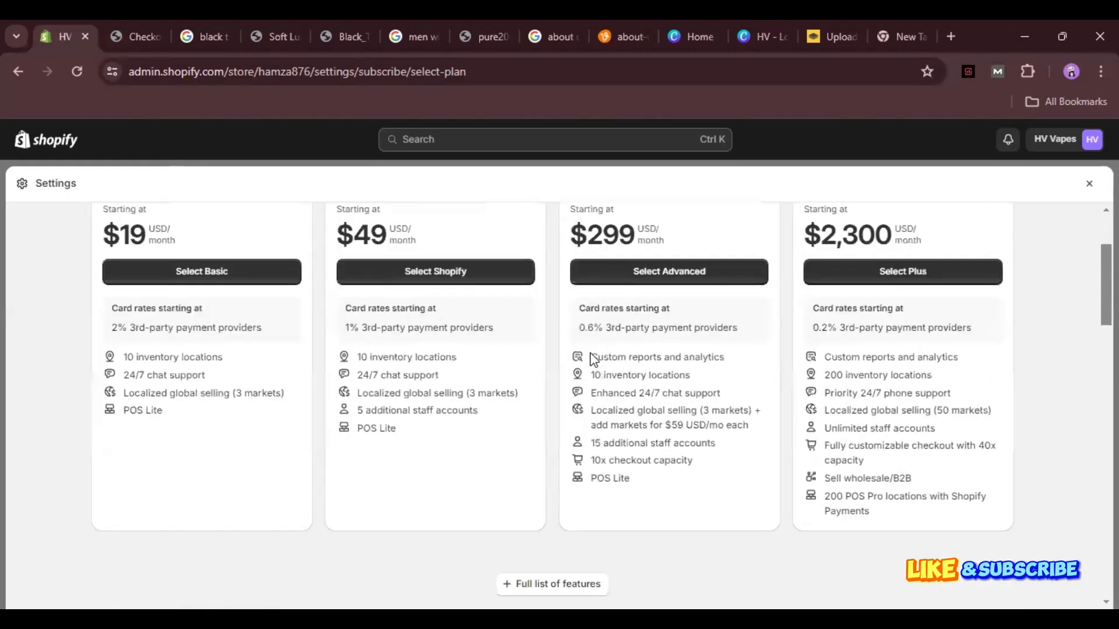
{"action": "scroll", "coordinate": [593, 360], "scroll_direction": "down", "scroll_amount": 1}
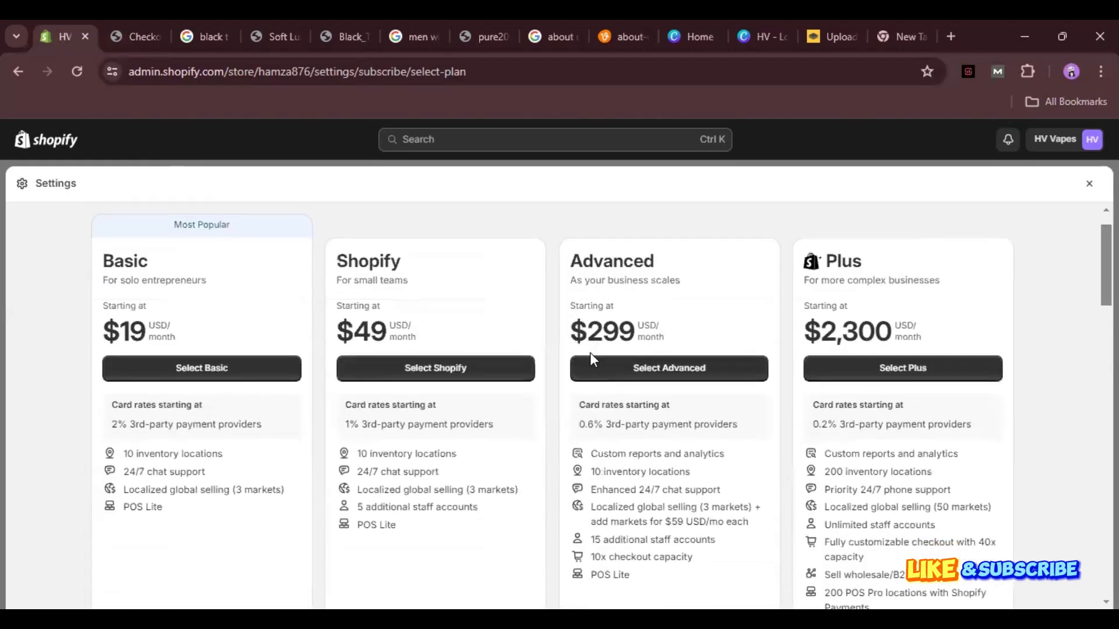
{"action": "scroll", "coordinate": [593, 359], "scroll_direction": "up", "scroll_amount": 3}
{"action": "scroll", "coordinate": [593, 359], "scroll_direction": "down", "scroll_amount": 3}
{"action": "scroll", "coordinate": [593, 360], "scroll_direction": "up", "scroll_amount": 4}
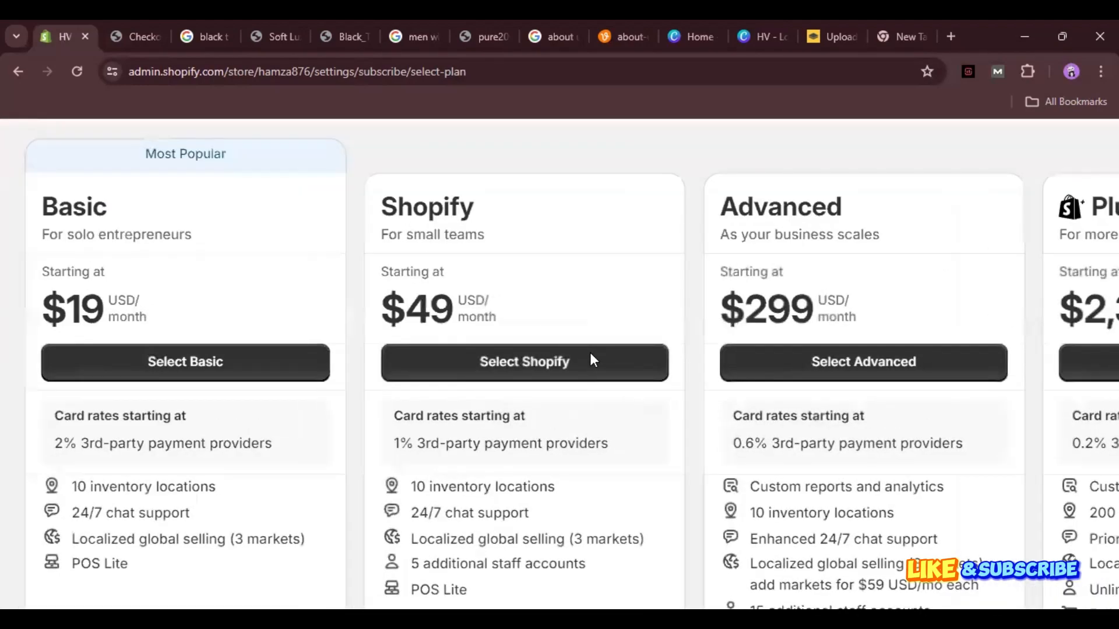
{"action": "scroll", "coordinate": [593, 359], "scroll_direction": "down", "scroll_amount": 3}
{"action": "scroll", "coordinate": [593, 359], "scroll_direction": "up", "scroll_amount": 3}
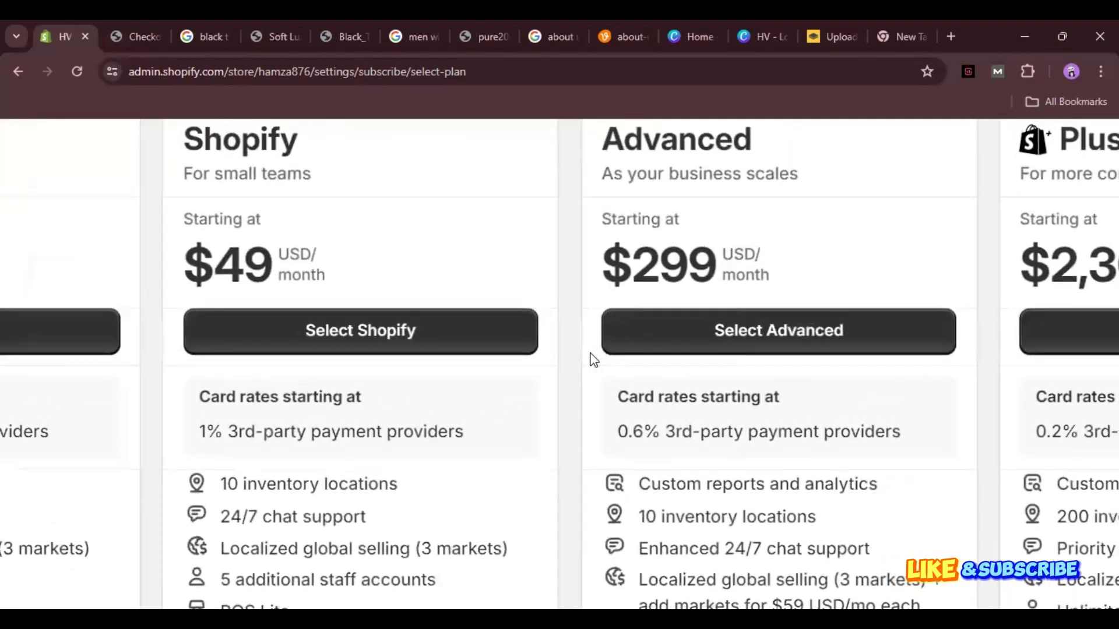
{"action": "scroll", "coordinate": [593, 359], "scroll_direction": "down", "scroll_amount": 3}
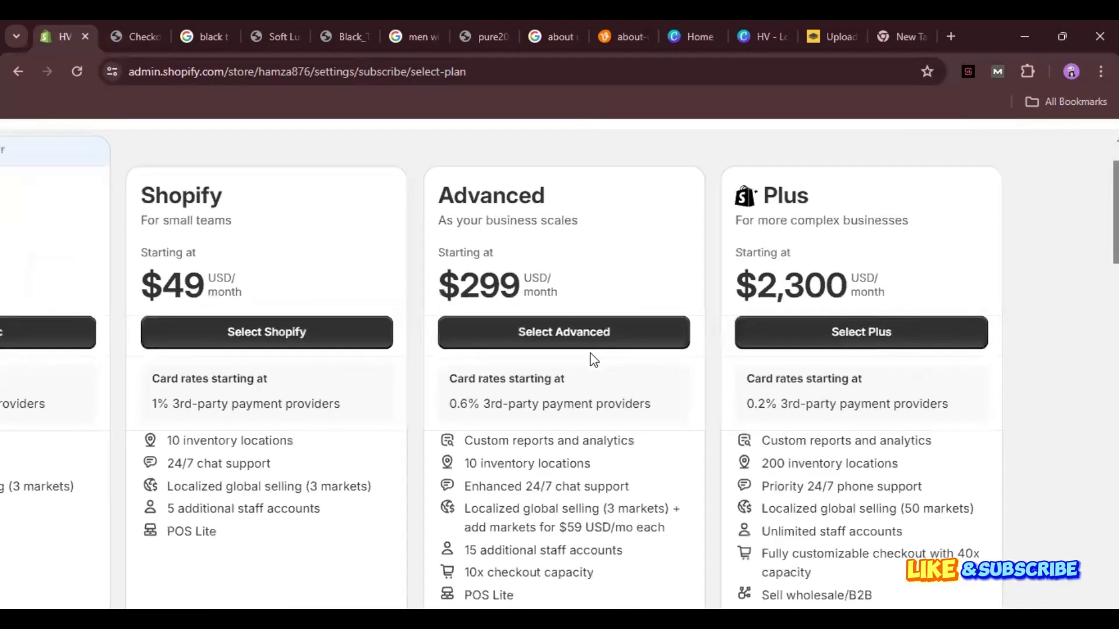
{"action": "scroll", "coordinate": [590, 358], "scroll_direction": "up", "scroll_amount": 2}
{"action": "scroll", "coordinate": [593, 360], "scroll_direction": "down", "scroll_amount": 1}
{"action": "scroll", "coordinate": [593, 359], "scroll_direction": "right", "scroll_amount": 2}
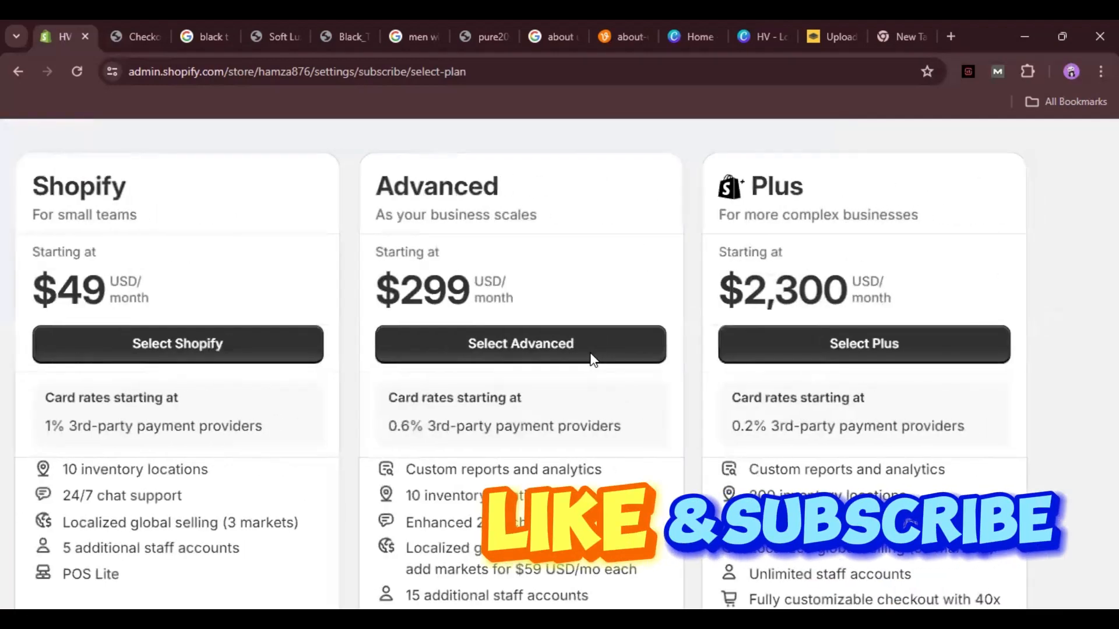
{"action": "scroll", "coordinate": [593, 360], "scroll_direction": "down", "scroll_amount": 1}
{"action": "scroll", "coordinate": [593, 359], "scroll_direction": "up", "scroll_amount": 1}
{"action": "scroll", "coordinate": [593, 360], "scroll_direction": "up", "scroll_amount": 1}
{"action": "scroll", "coordinate": [593, 360], "scroll_direction": "up", "scroll_amount": 2}
{"action": "scroll", "coordinate": [593, 360], "scroll_direction": "right", "scroll_amount": 3}
{"action": "scroll", "coordinate": [593, 360], "scroll_direction": "left", "scroll_amount": 3}
{"action": "scroll", "coordinate": [593, 359], "scroll_direction": "down", "scroll_amount": 2}
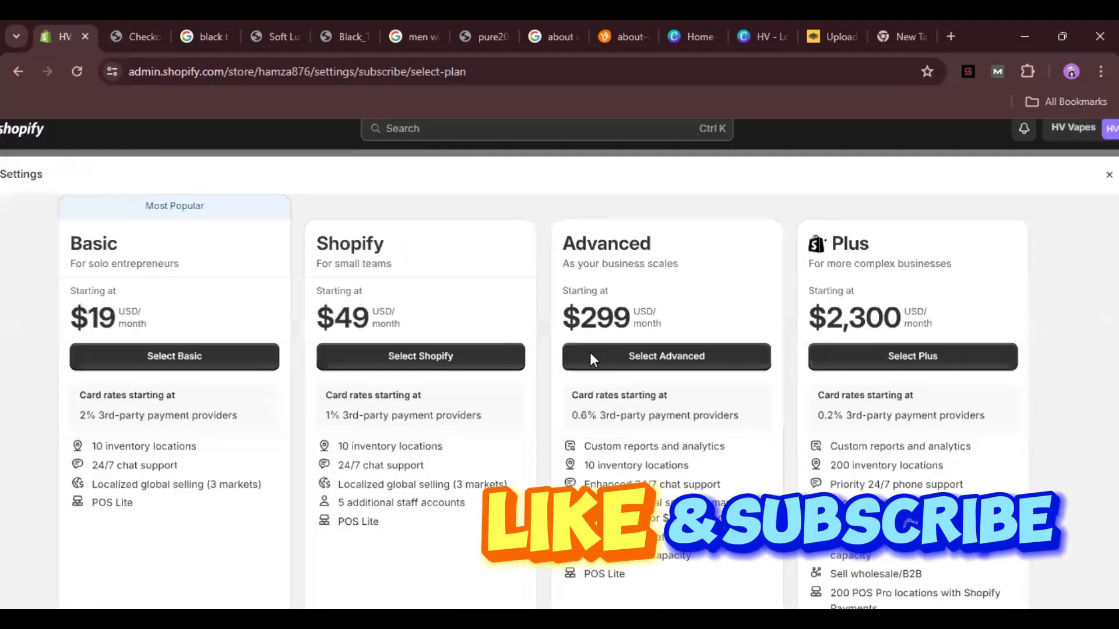
{"action": "scroll", "coordinate": [593, 359], "scroll_direction": "down", "scroll_amount": 5}
{"action": "scroll", "coordinate": [594, 360], "scroll_direction": "down", "scroll_amount": 5}
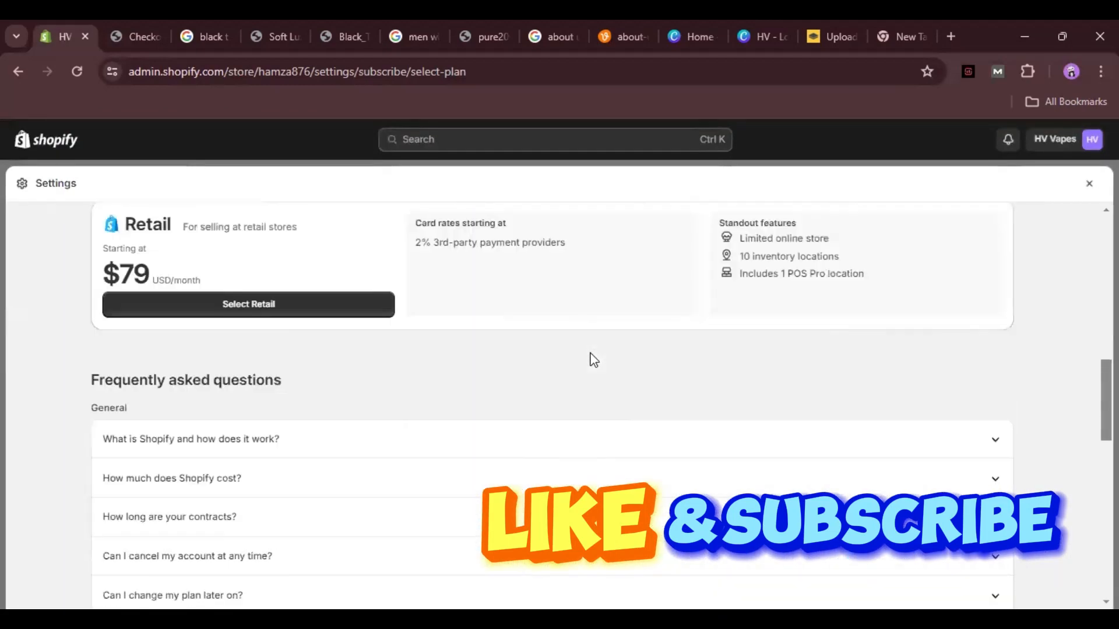
{"action": "scroll", "coordinate": [593, 359], "scroll_direction": "up", "scroll_amount": 2}
{"action": "scroll", "coordinate": [593, 360], "scroll_direction": "down", "scroll_amount": 1}
{"action": "scroll", "coordinate": [593, 360], "scroll_direction": "up", "scroll_amount": 2}
{"action": "scroll", "coordinate": [593, 360], "scroll_direction": "down", "scroll_amount": 3}
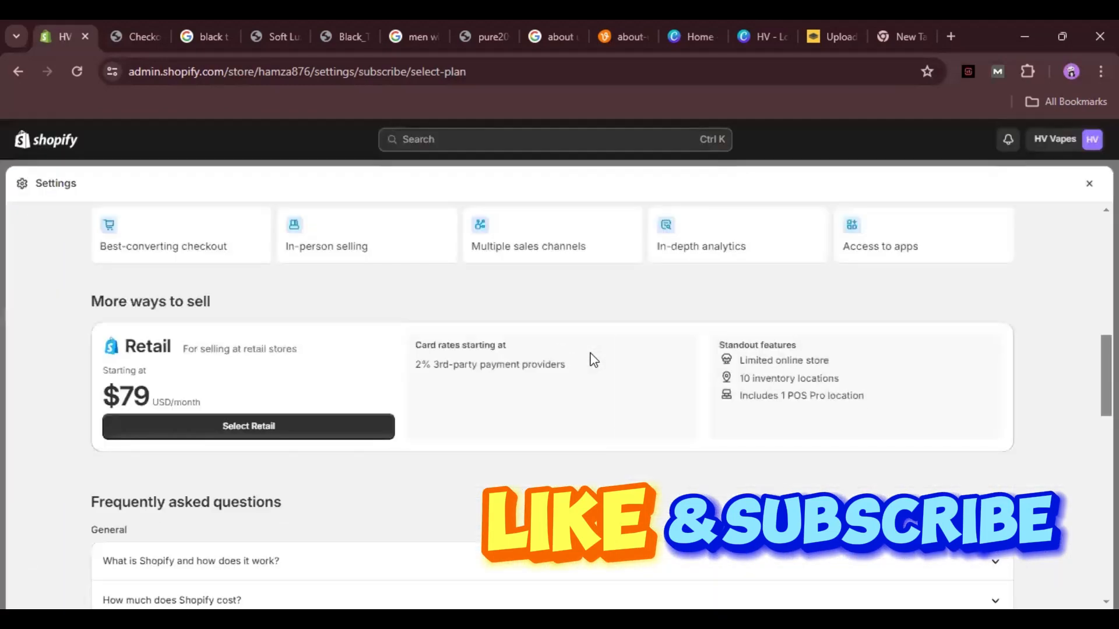
{"action": "scroll", "coordinate": [593, 359], "scroll_direction": "up", "scroll_amount": 4}
{"action": "scroll", "coordinate": [593, 359], "scroll_direction": "down", "scroll_amount": 4}
{"action": "scroll", "coordinate": [593, 360], "scroll_direction": "up", "scroll_amount": 3}
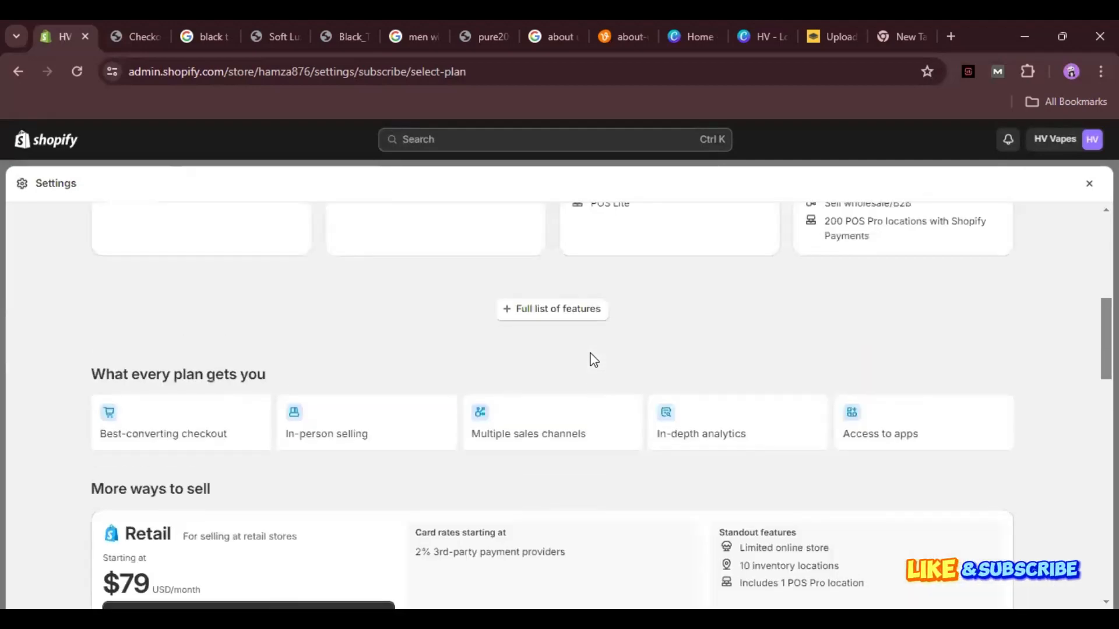
{"action": "scroll", "coordinate": [594, 359], "scroll_direction": "down", "scroll_amount": 10}
{"action": "scroll", "coordinate": [593, 360], "scroll_direction": "up", "scroll_amount": 15}
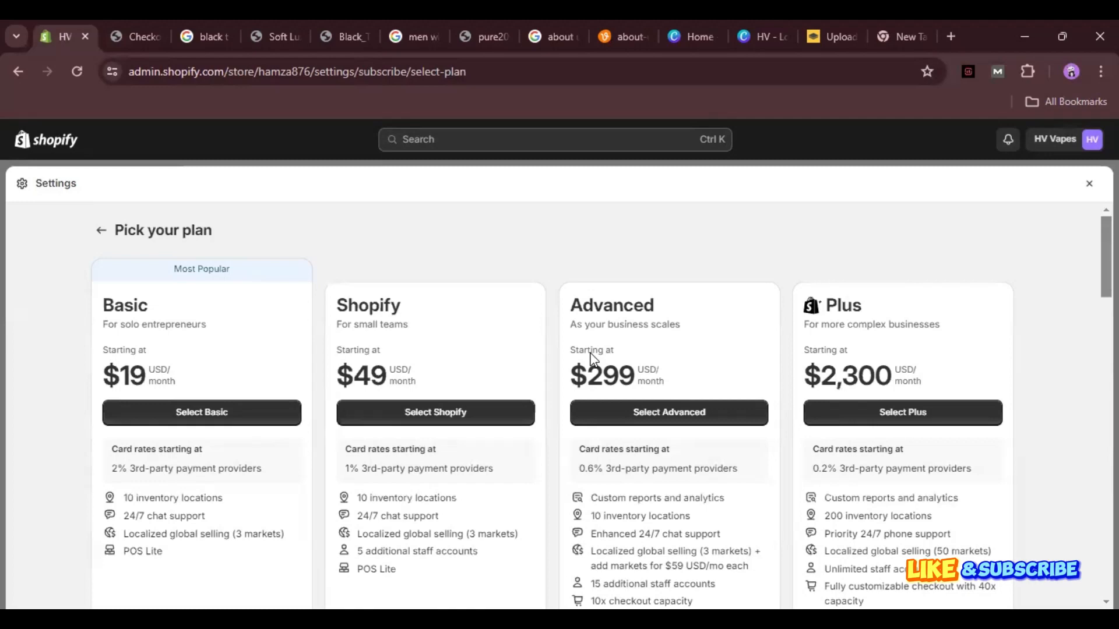
{"action": "scroll", "coordinate": [592, 358], "scroll_direction": "down", "scroll_amount": 2}
{"action": "scroll", "coordinate": [593, 358], "scroll_direction": "up", "scroll_amount": 1}
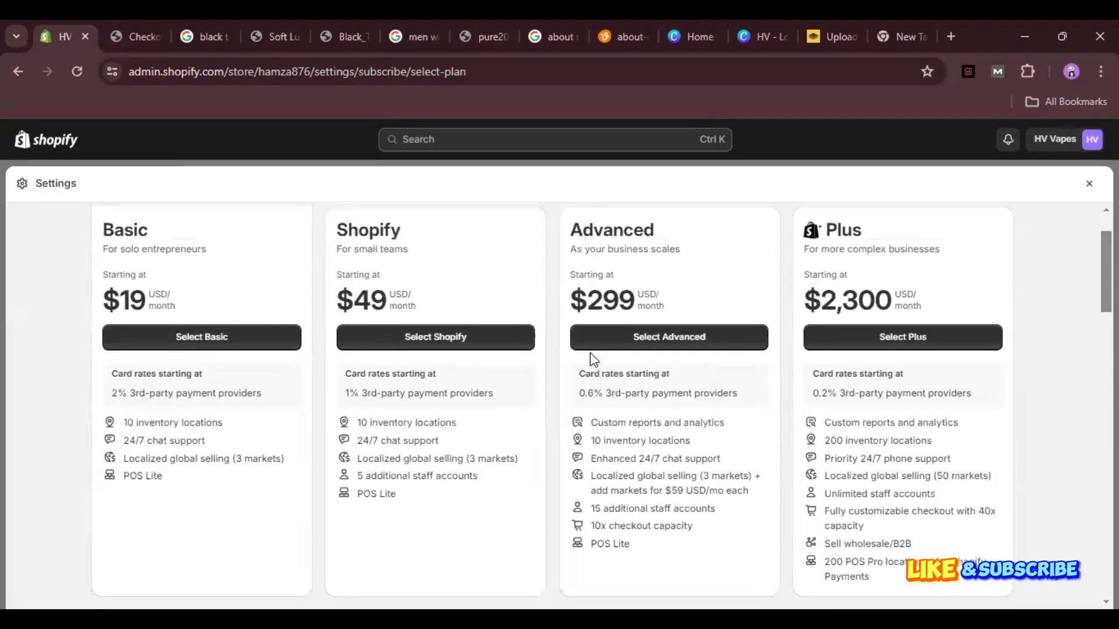
{"action": "scroll", "coordinate": [592, 358], "scroll_direction": "up", "scroll_amount": 1}
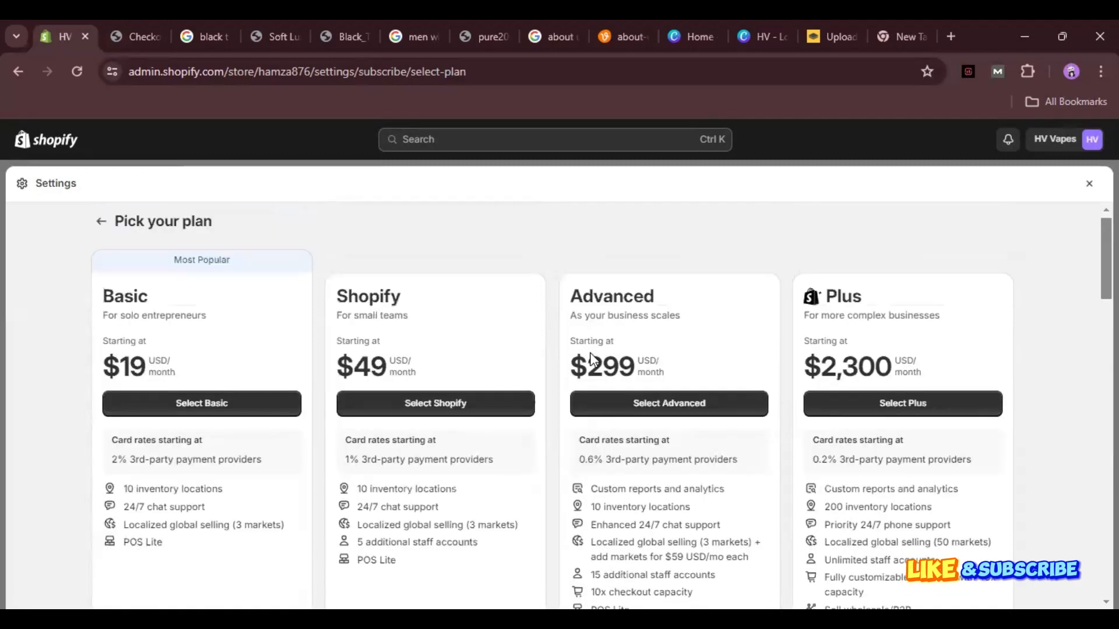
{"action": "scroll", "coordinate": [592, 360], "scroll_direction": "up", "scroll_amount": 5}
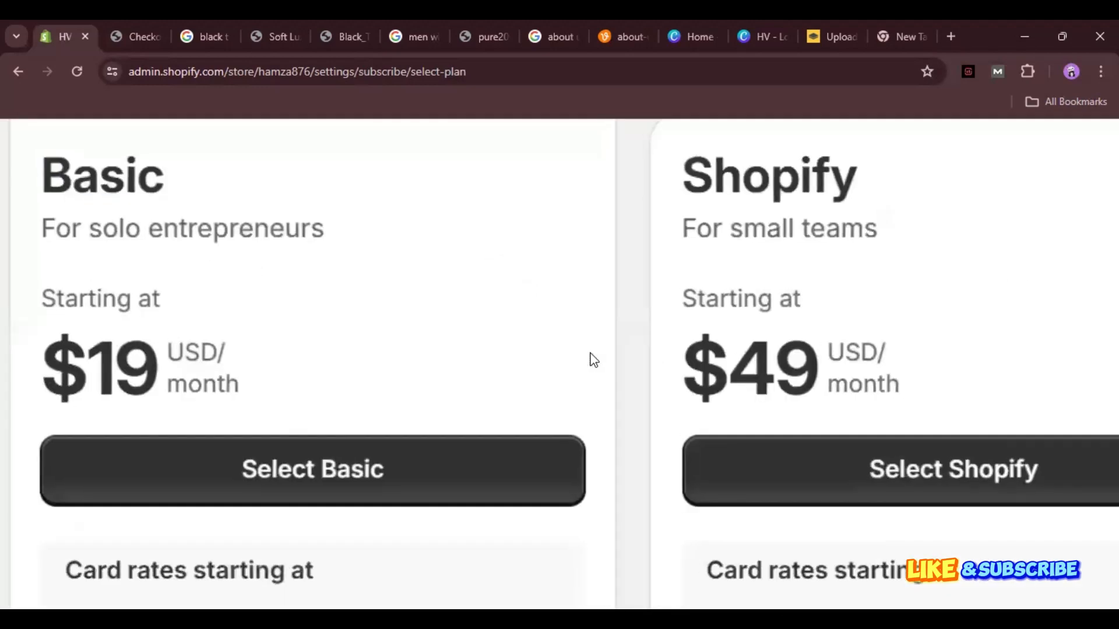
{"action": "scroll", "coordinate": [592, 359], "scroll_direction": "down", "scroll_amount": 3}
{"action": "scroll", "coordinate": [593, 360], "scroll_direction": "up", "scroll_amount": 4}
{"action": "scroll", "coordinate": [592, 359], "scroll_direction": "down", "scroll_amount": 4}
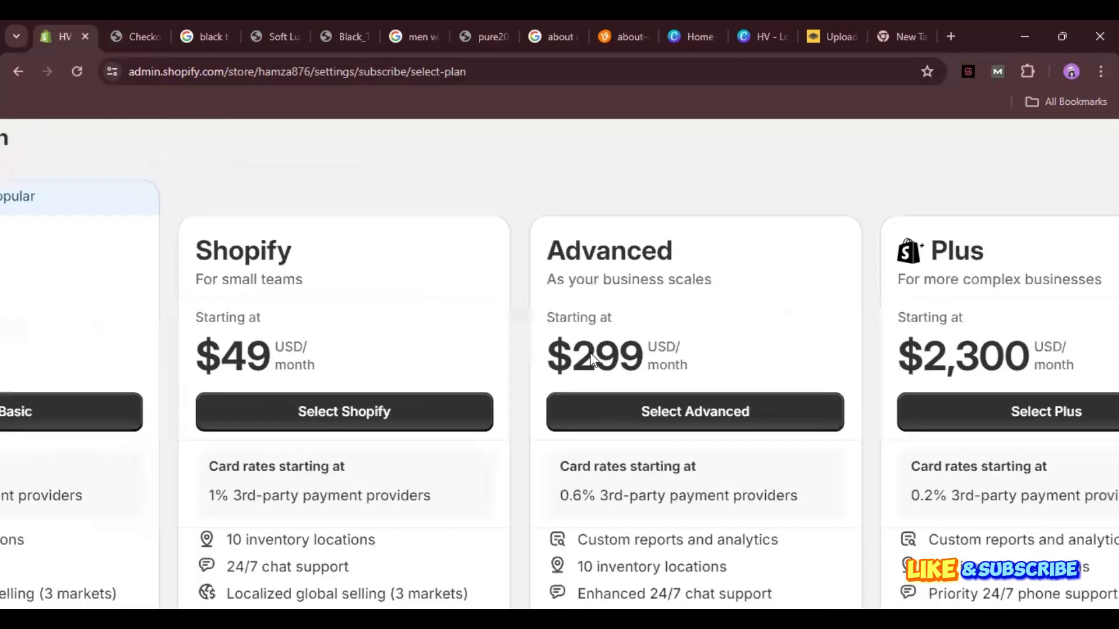
{"action": "scroll", "coordinate": [593, 359], "scroll_direction": "up", "scroll_amount": 4}
{"action": "scroll", "coordinate": [593, 359], "scroll_direction": "down", "scroll_amount": 4}
{"action": "scroll", "coordinate": [593, 359], "scroll_direction": "down", "scroll_amount": 3}
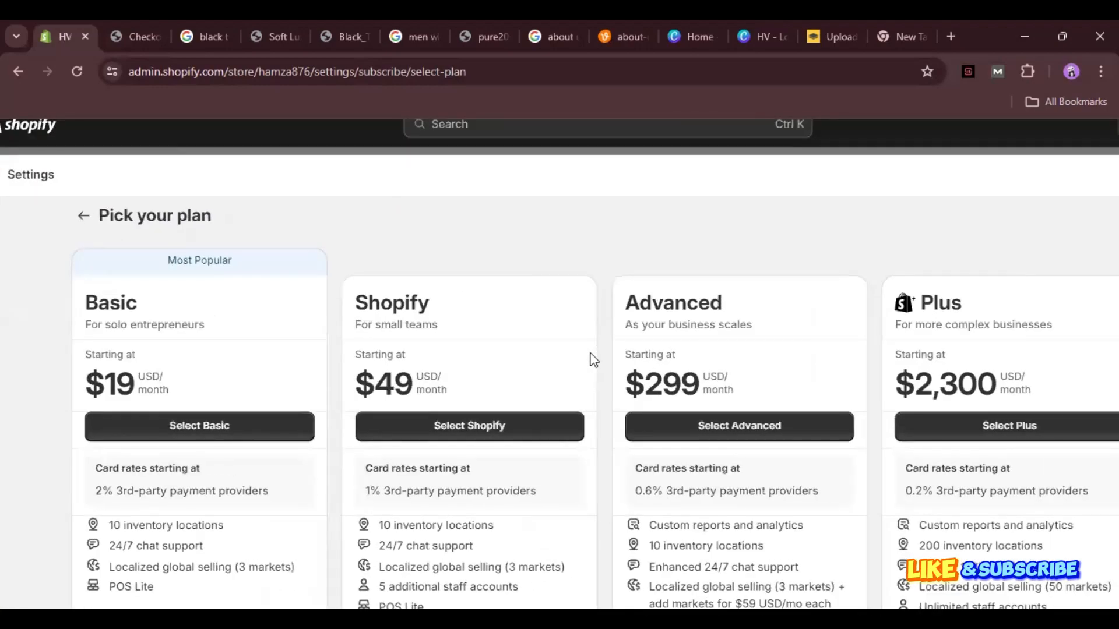
{"action": "scroll", "coordinate": [592, 360], "scroll_direction": "down", "scroll_amount": 2}
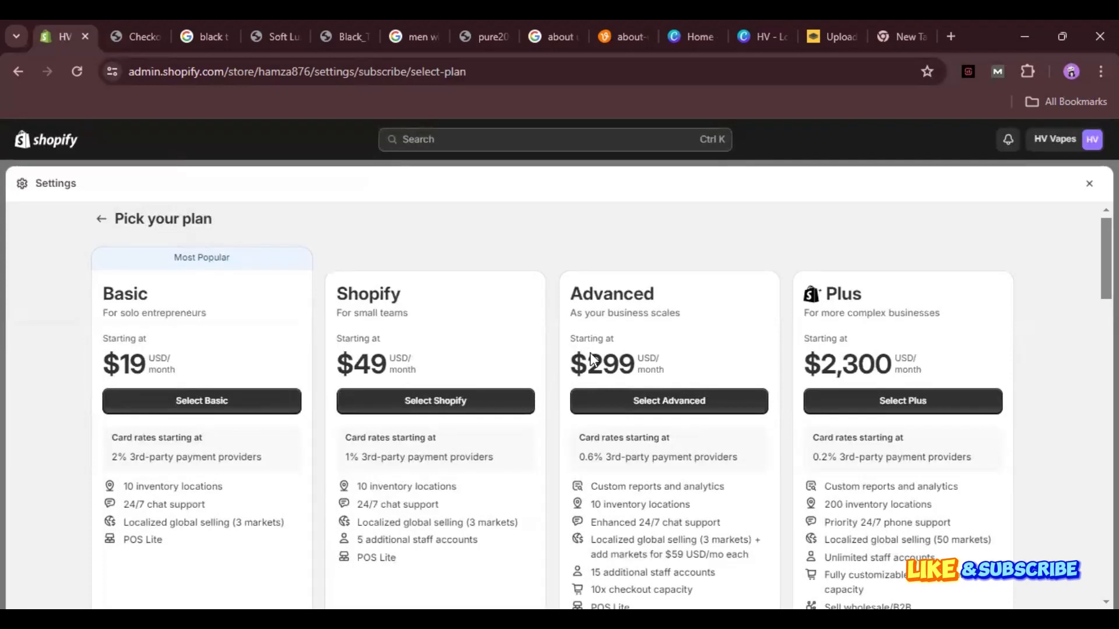
{"action": "left_click", "coordinate": [201, 401]}
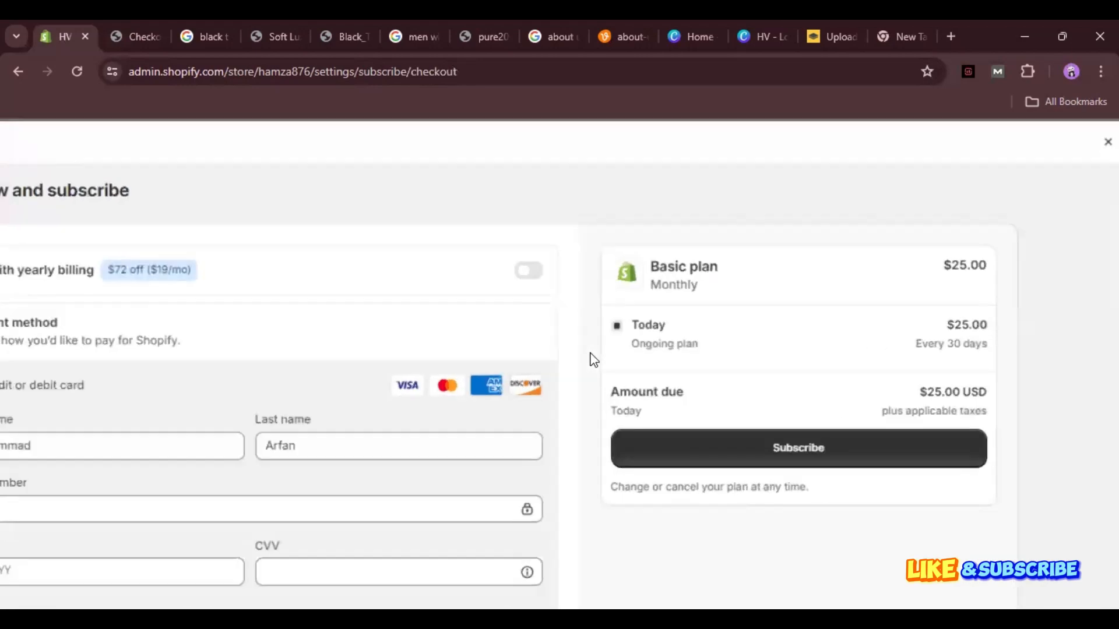
Begin filling the credit or debit card payment form on the Basic plan checkout.
{"action": "scroll", "coordinate": [593, 359], "scroll_direction": "down", "scroll_amount": 3}
{"action": "scroll", "coordinate": [594, 360], "scroll_direction": "up", "scroll_amount": 1}
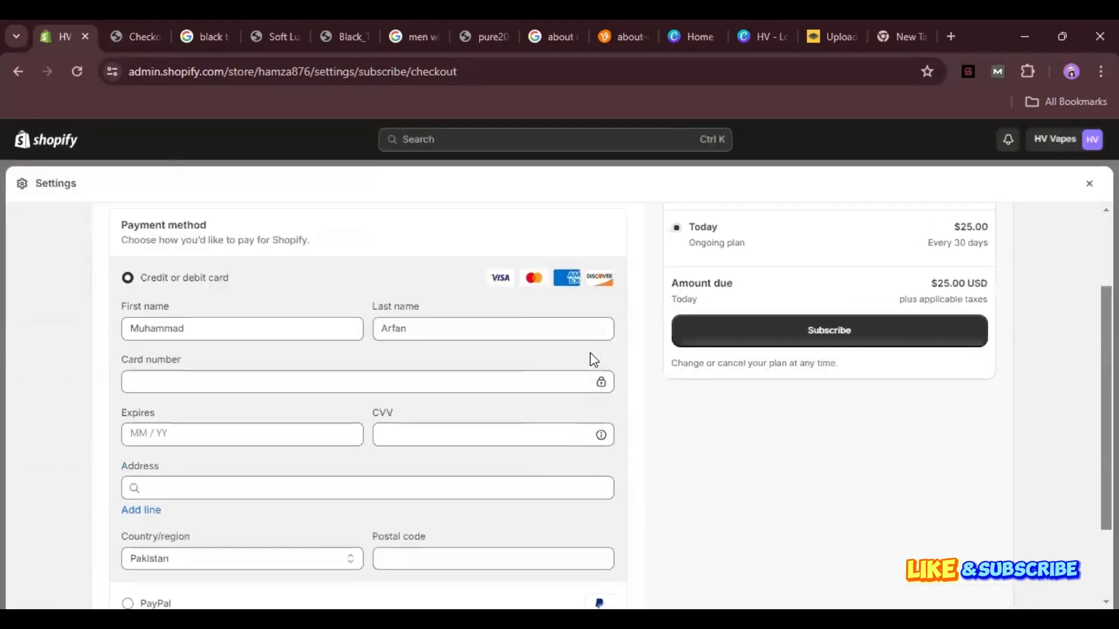
{"action": "scroll", "coordinate": [593, 360], "scroll_direction": "up", "scroll_amount": 3}
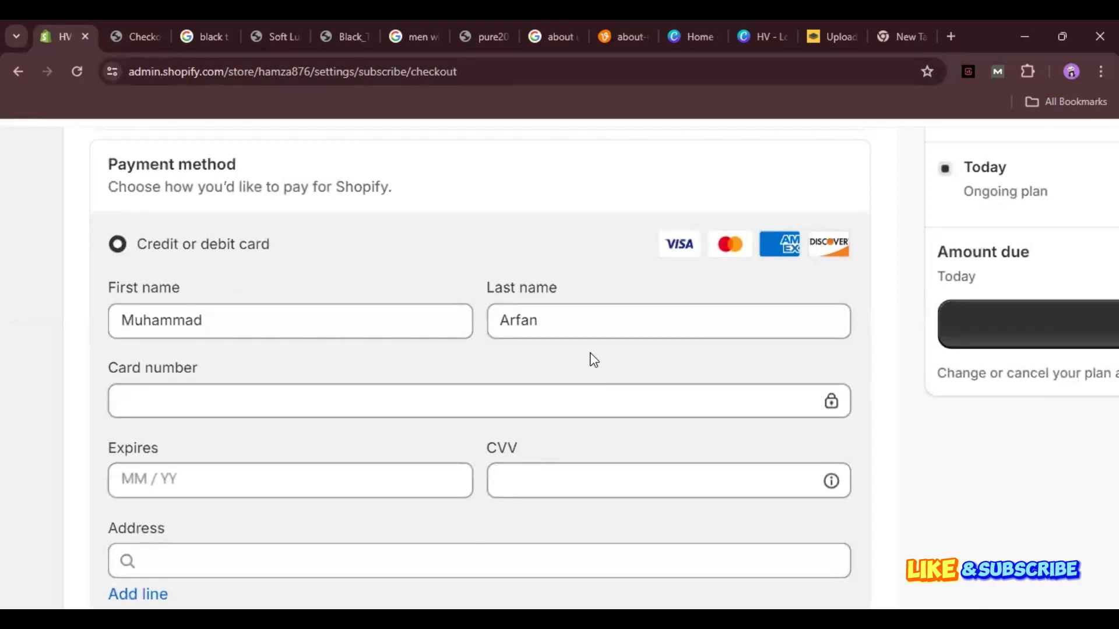
{"action": "scroll", "coordinate": [593, 360], "scroll_direction": "up", "scroll_amount": 3}
{"action": "scroll", "coordinate": [594, 360], "scroll_direction": "down", "scroll_amount": 3}
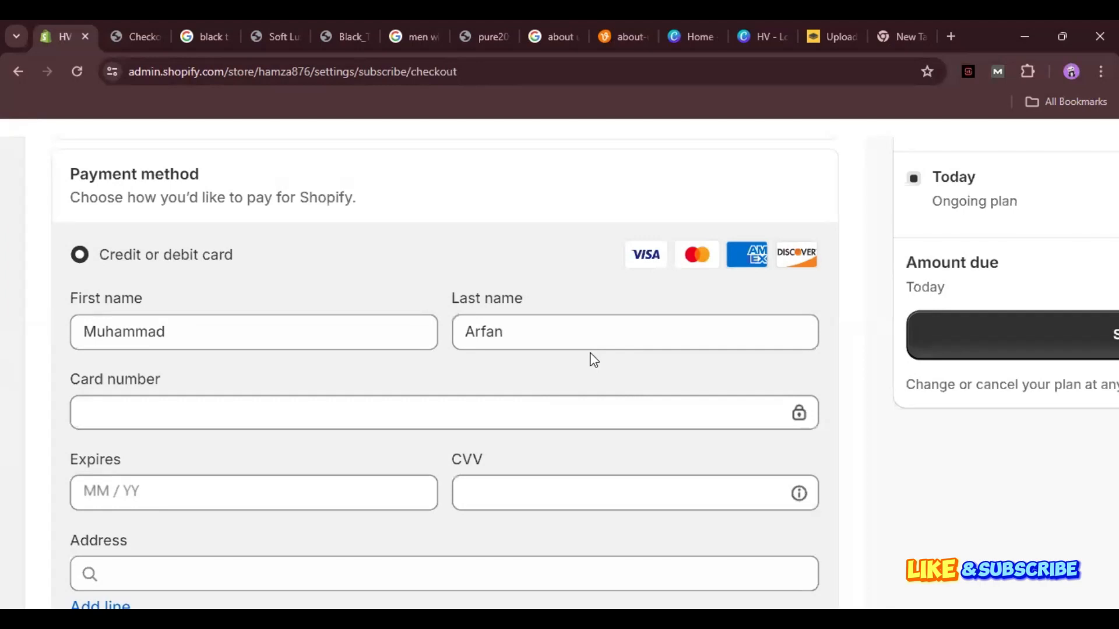
{"action": "scroll", "coordinate": [594, 360], "scroll_direction": "down", "scroll_amount": 1}
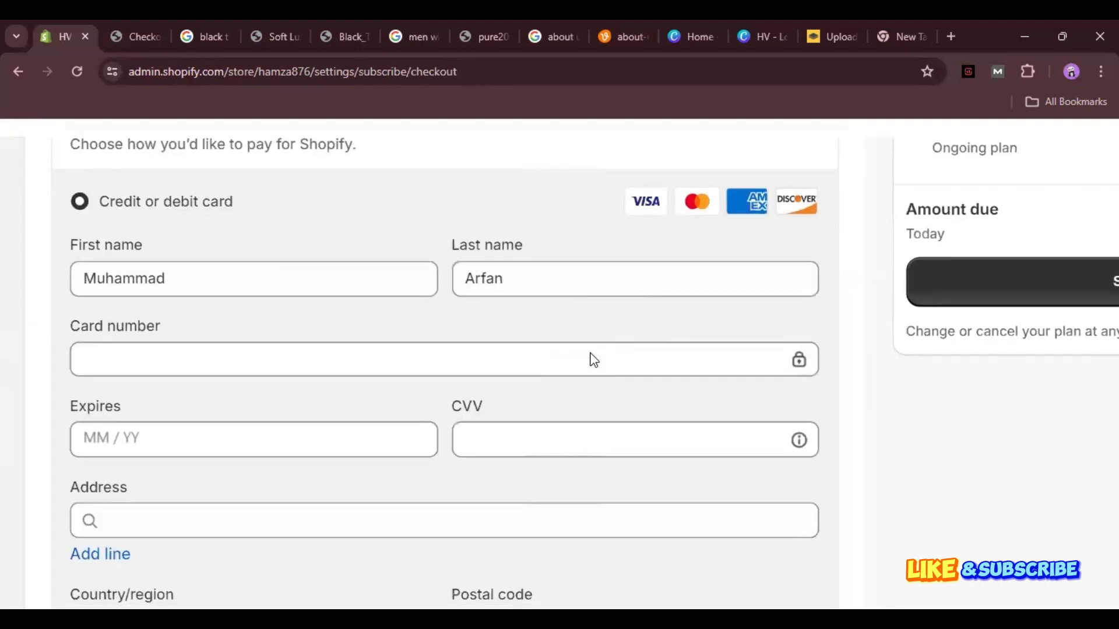
{"action": "left_click", "coordinate": [594, 360]}
{"action": "key", "text": "Tab"}
{"action": "key", "text": "Tab"}
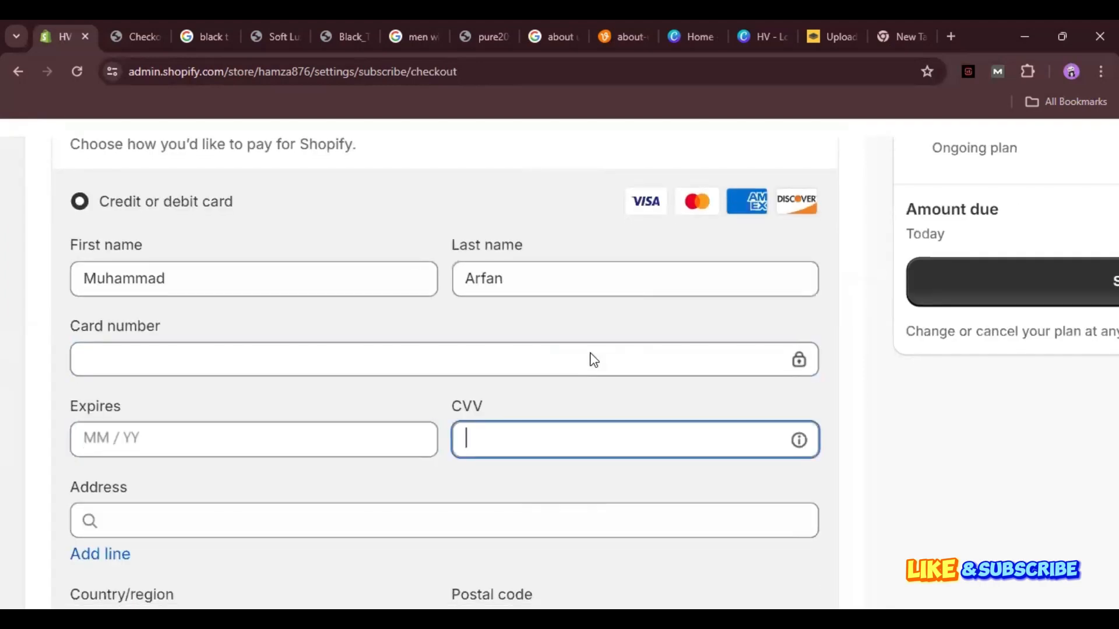
{"action": "scroll", "coordinate": [593, 361], "scroll_direction": "down", "scroll_amount": 2}
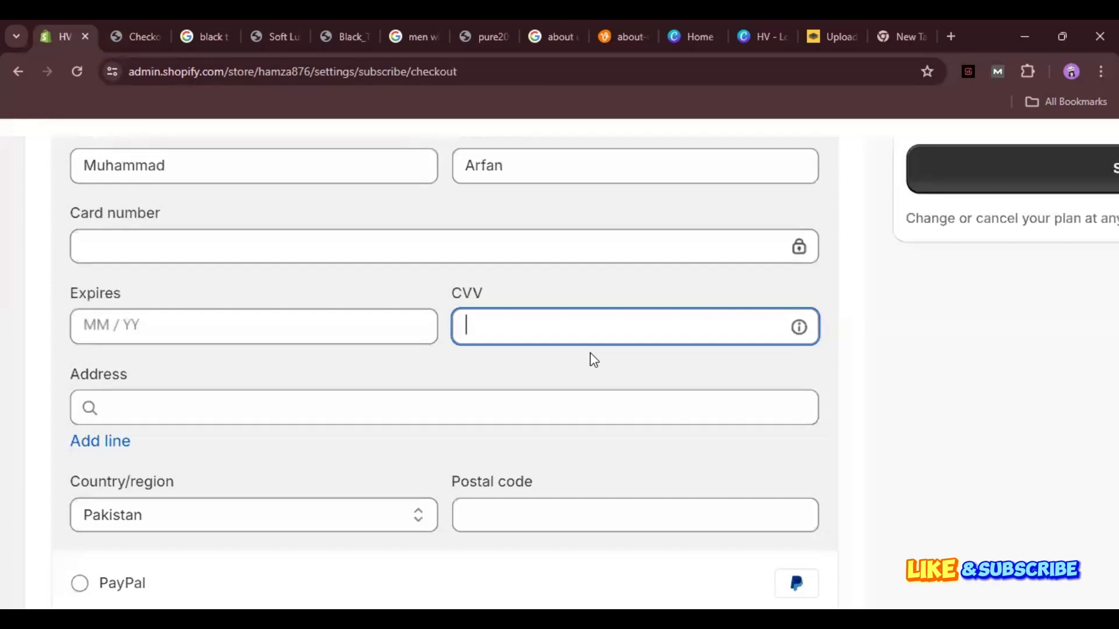
{"action": "scroll", "coordinate": [594, 360], "scroll_direction": "left", "scroll_amount": 1}
{"action": "scroll", "coordinate": [593, 360], "scroll_direction": "down", "scroll_amount": 2}
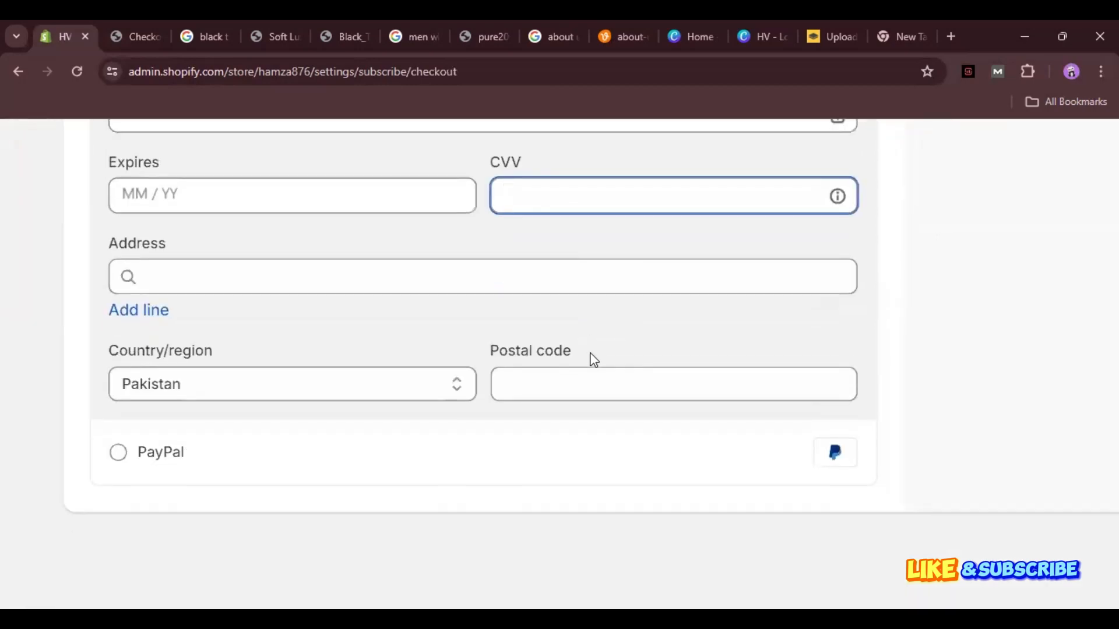
{"action": "scroll", "coordinate": [593, 360], "scroll_direction": "down", "scroll_amount": 3}
{"action": "scroll", "coordinate": [593, 360], "scroll_direction": "up", "scroll_amount": 2}
{"action": "scroll", "coordinate": [594, 361], "scroll_direction": "up", "scroll_amount": 2}
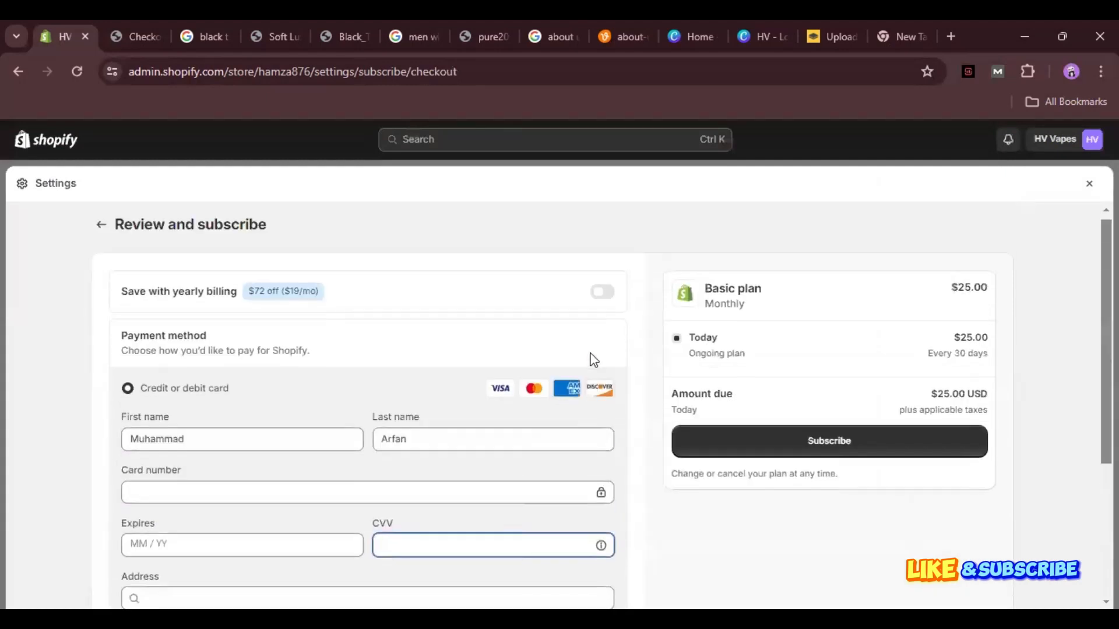
{"action": "scroll", "coordinate": [594, 360], "scroll_direction": "down", "scroll_amount": 3}
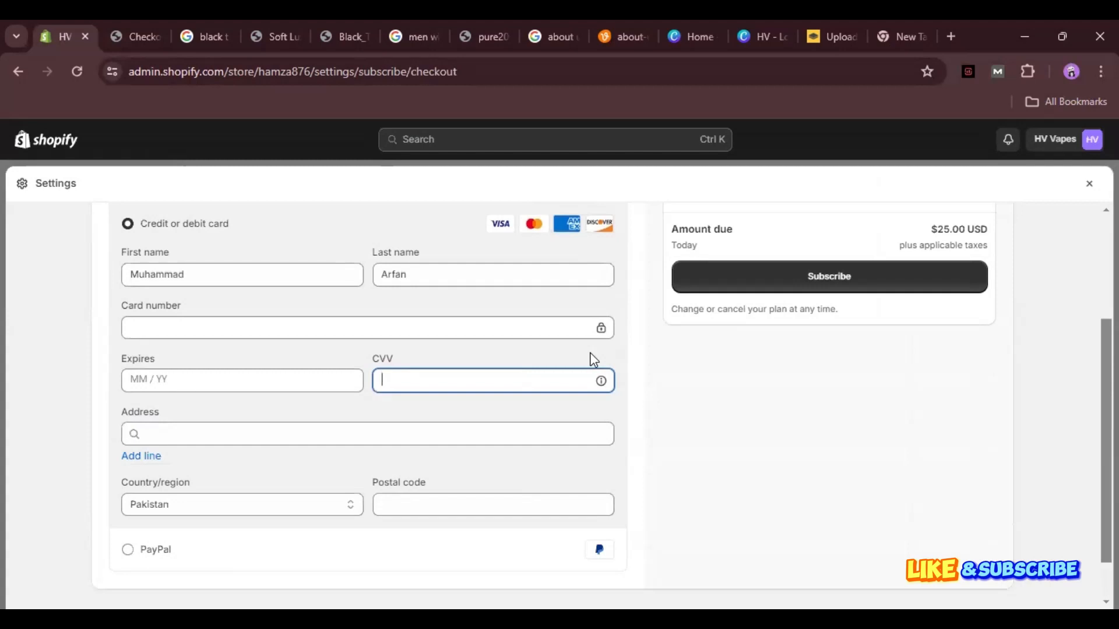
{"action": "scroll", "coordinate": [593, 359], "scroll_direction": "down", "scroll_amount": 1}
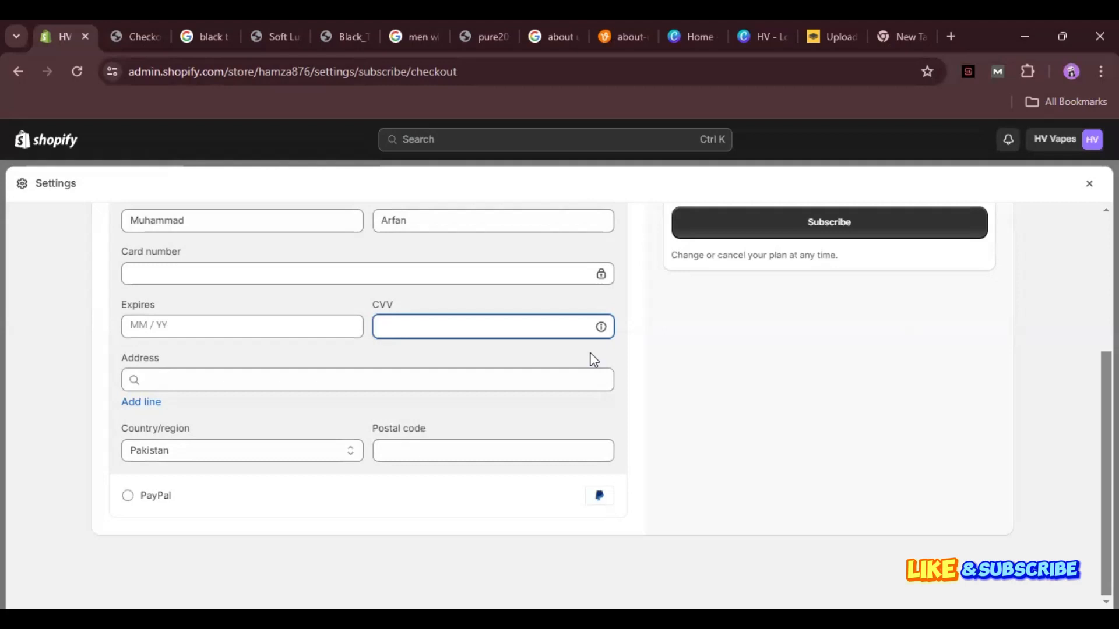
{"action": "scroll", "coordinate": [593, 360], "scroll_direction": "up", "scroll_amount": 2}
{"action": "scroll", "coordinate": [593, 359], "scroll_direction": "down", "scroll_amount": 2}
{"action": "scroll", "coordinate": [593, 359], "scroll_direction": "up", "scroll_amount": 2}
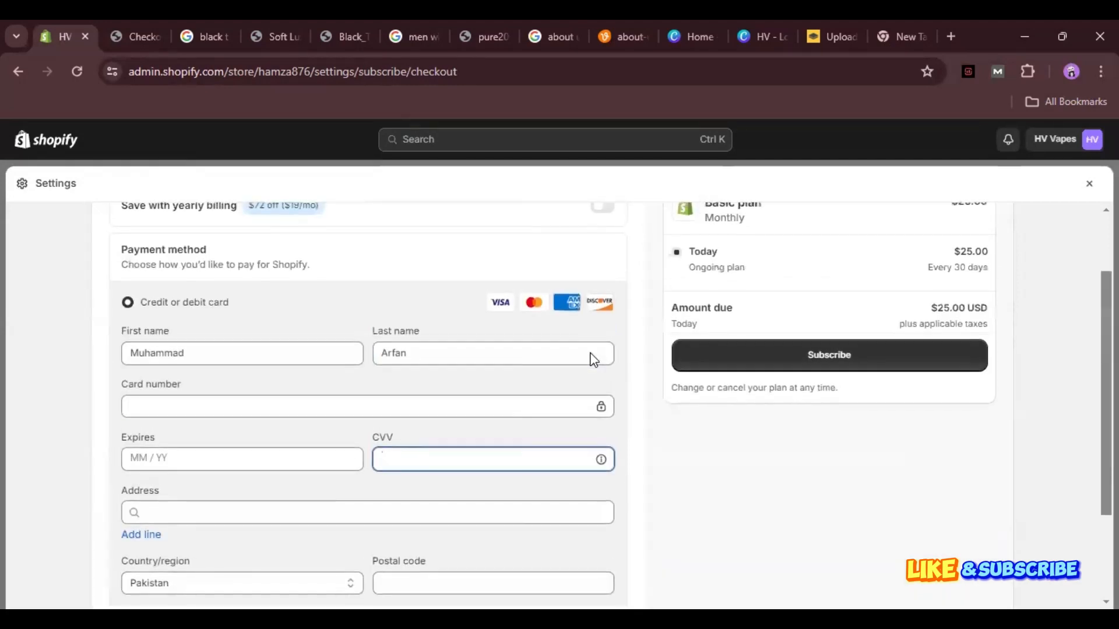
{"action": "scroll", "coordinate": [593, 359], "scroll_direction": "down", "scroll_amount": 2}
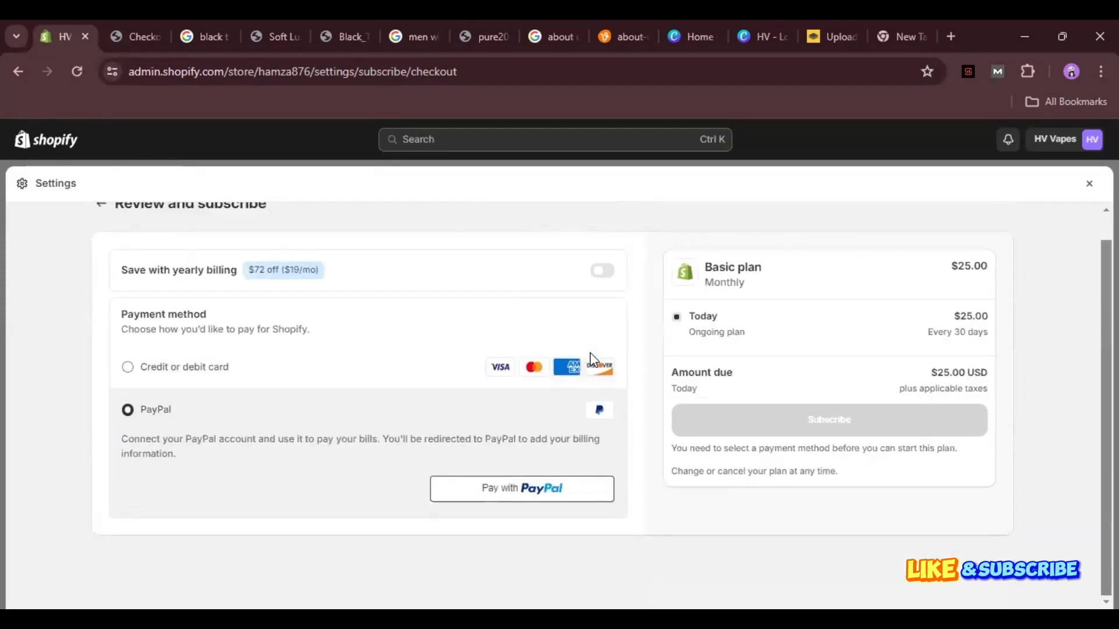
Turn on yearly billing for Basic at $228.00 with the $72 discount.
{"action": "scroll", "coordinate": [591, 359], "scroll_direction": "up", "scroll_amount": 1}
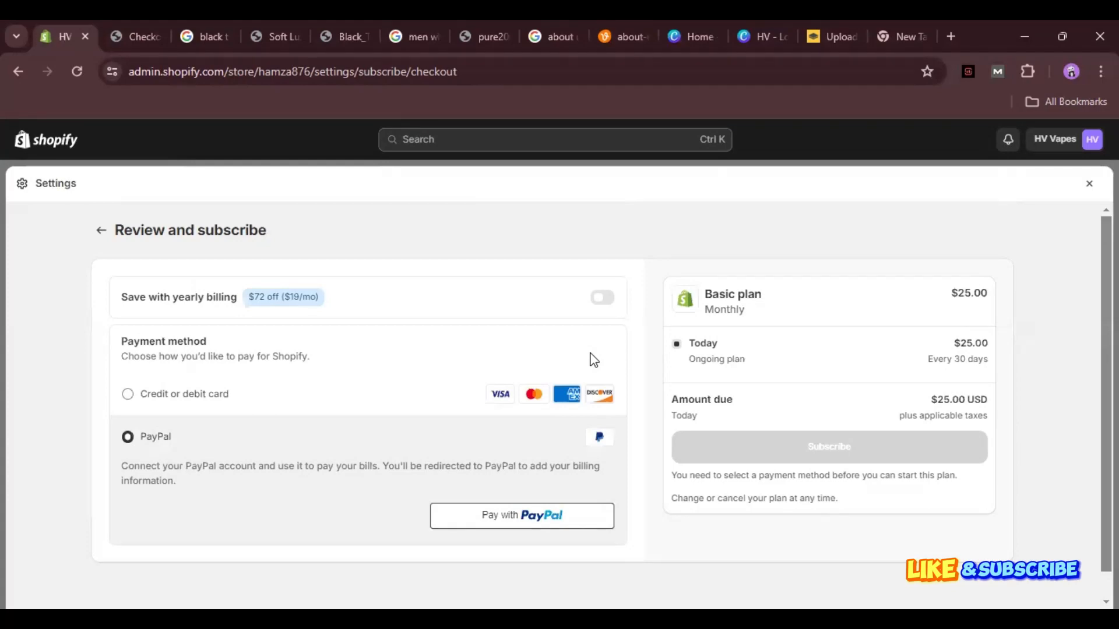
{"action": "scroll", "coordinate": [593, 360], "scroll_direction": "down", "scroll_amount": 1}
{"action": "scroll", "coordinate": [593, 360], "scroll_direction": "up", "scroll_amount": 1}
{"action": "key", "text": "space"}
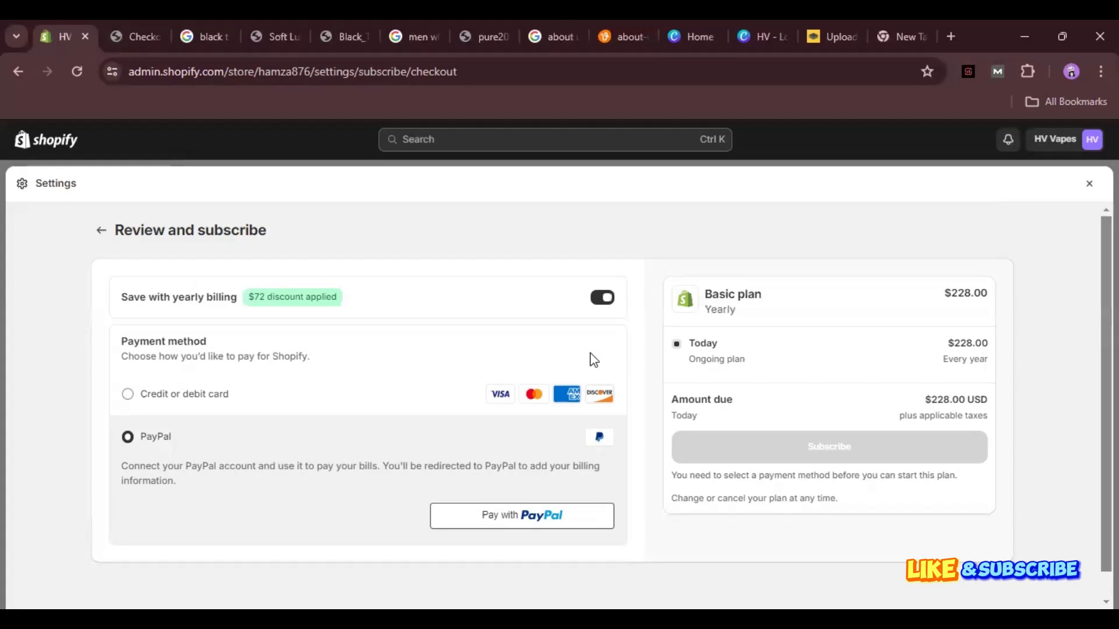
Go back to the Pick your plan page.
{"action": "scroll", "coordinate": [593, 359], "scroll_direction": "up", "scroll_amount": 3}
{"action": "scroll", "coordinate": [593, 360], "scroll_direction": "down", "scroll_amount": 3}
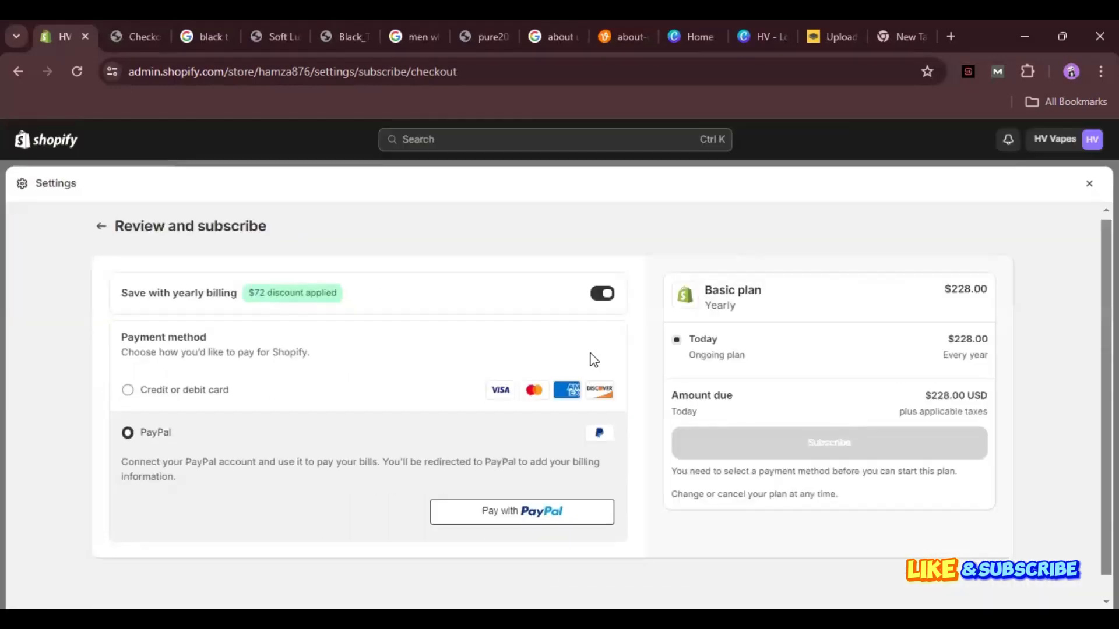
{"action": "key", "text": "alt+Left"}
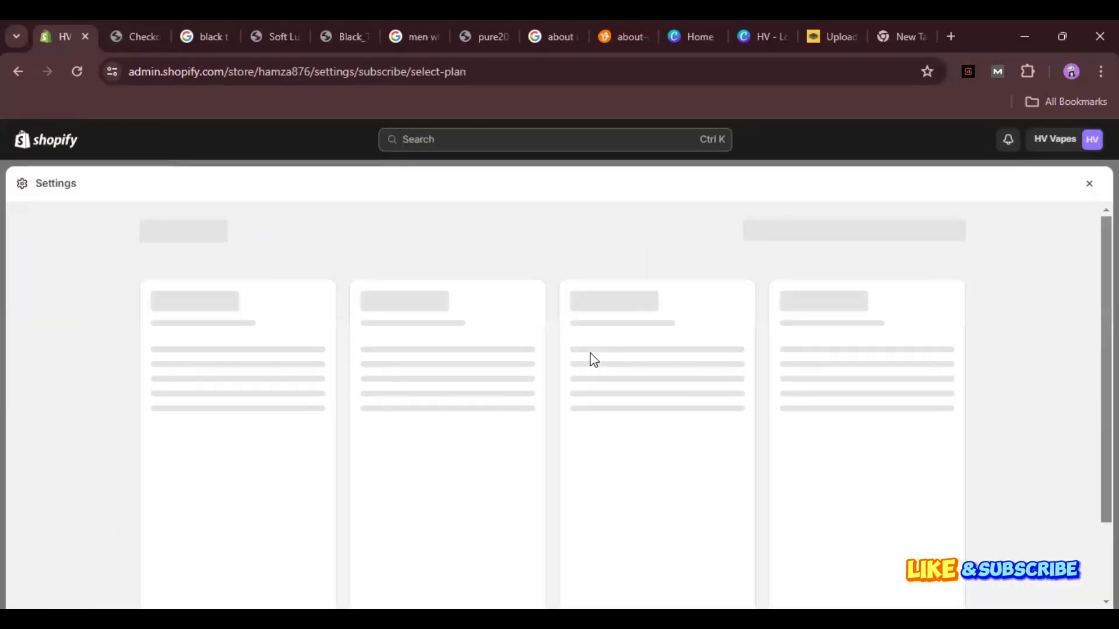
Return to Settings and open Billing, showing the Apr 1–May 1 cycle and $0.00 USD total.
{"action": "key", "text": "alt+Left"}
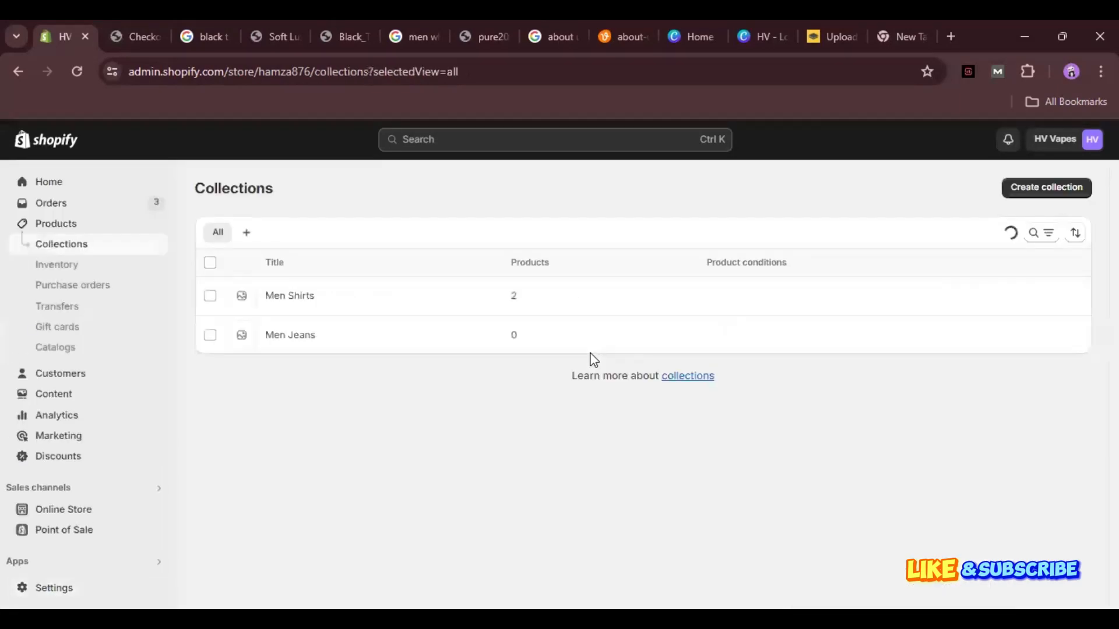
{"action": "key", "text": "alt+Left"}
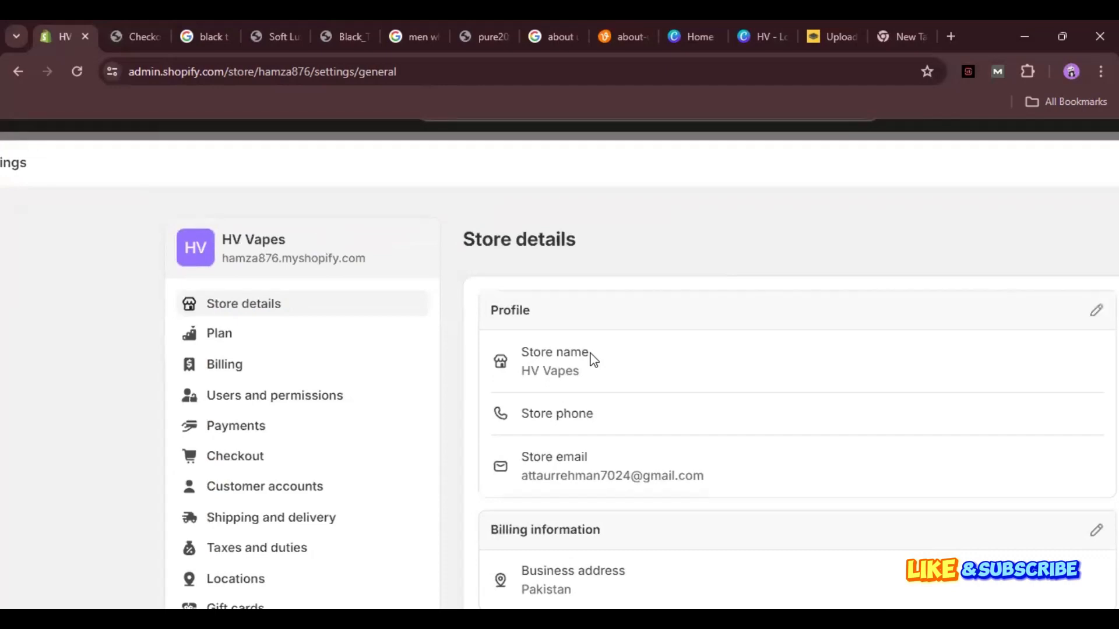
{"action": "scroll", "coordinate": [592, 359], "scroll_direction": "down", "scroll_amount": 1}
{"action": "left_click", "coordinate": [225, 287]}
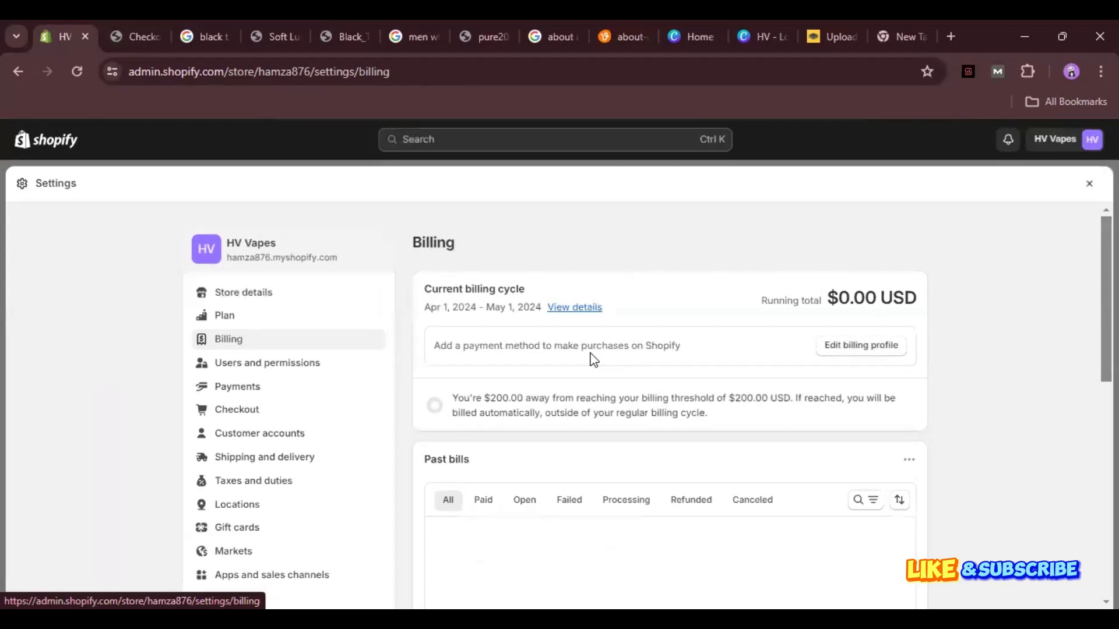
Review the Billing page, then open Users and permissions showing Staff 0 of 15.
{"action": "scroll", "coordinate": [594, 359], "scroll_direction": "down", "scroll_amount": 1}
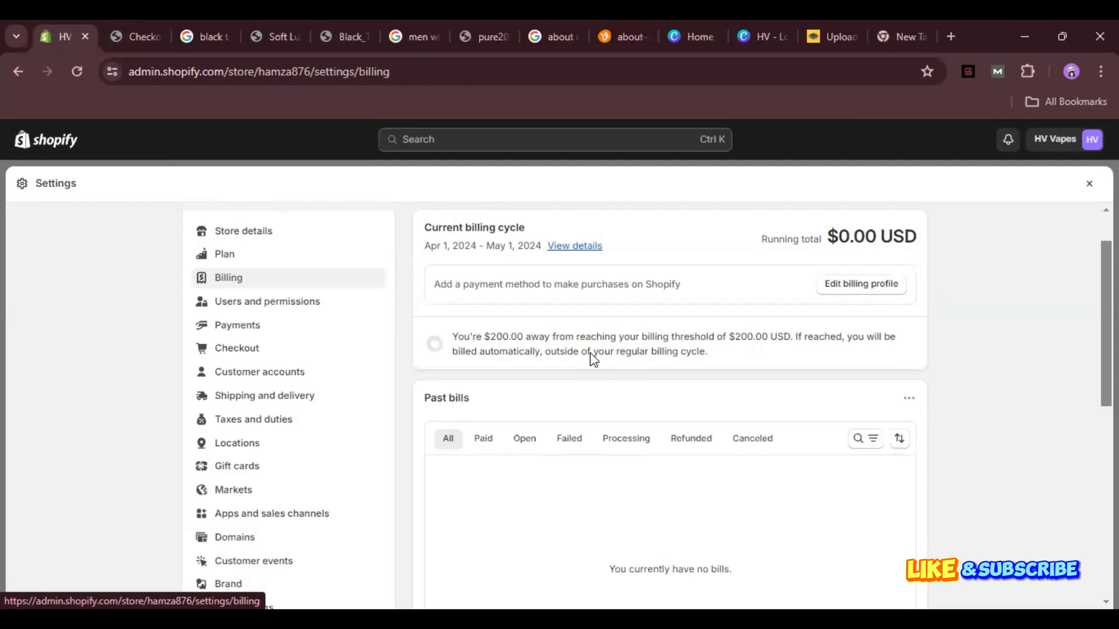
{"action": "scroll", "coordinate": [593, 358], "scroll_direction": "down", "scroll_amount": 2}
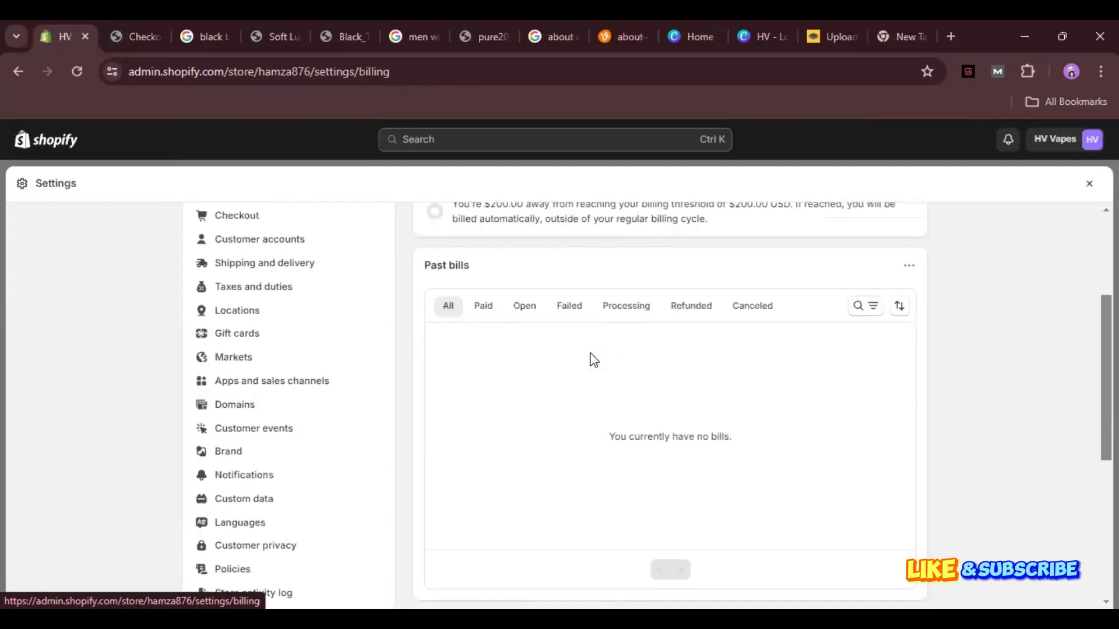
{"action": "scroll", "coordinate": [593, 358], "scroll_direction": "up", "scroll_amount": 2}
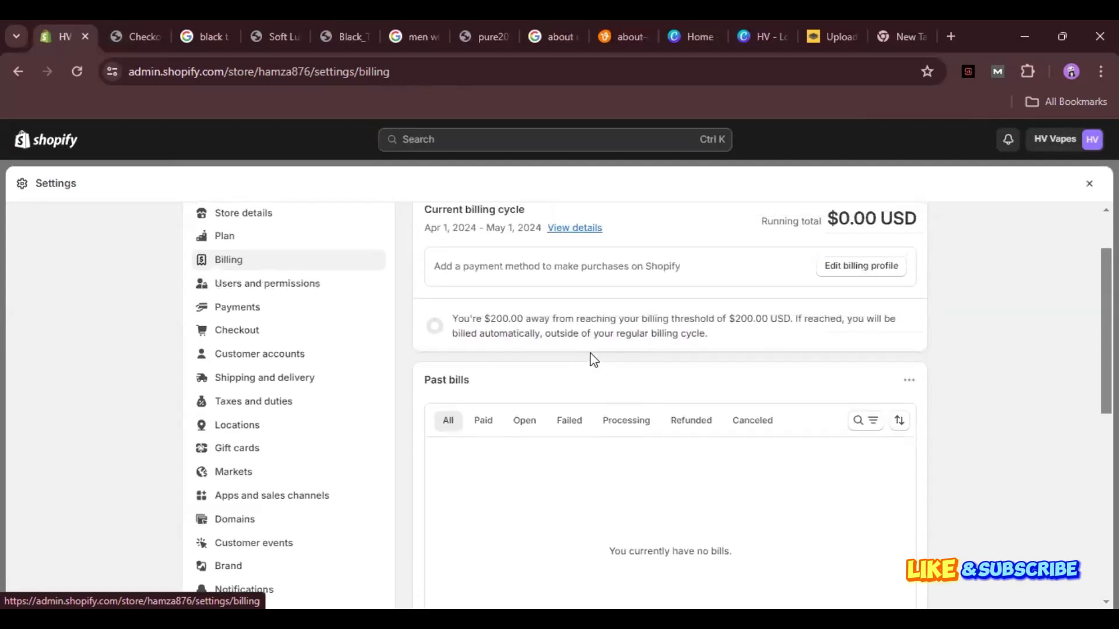
{"action": "scroll", "coordinate": [593, 358], "scroll_direction": "up", "scroll_amount": 1}
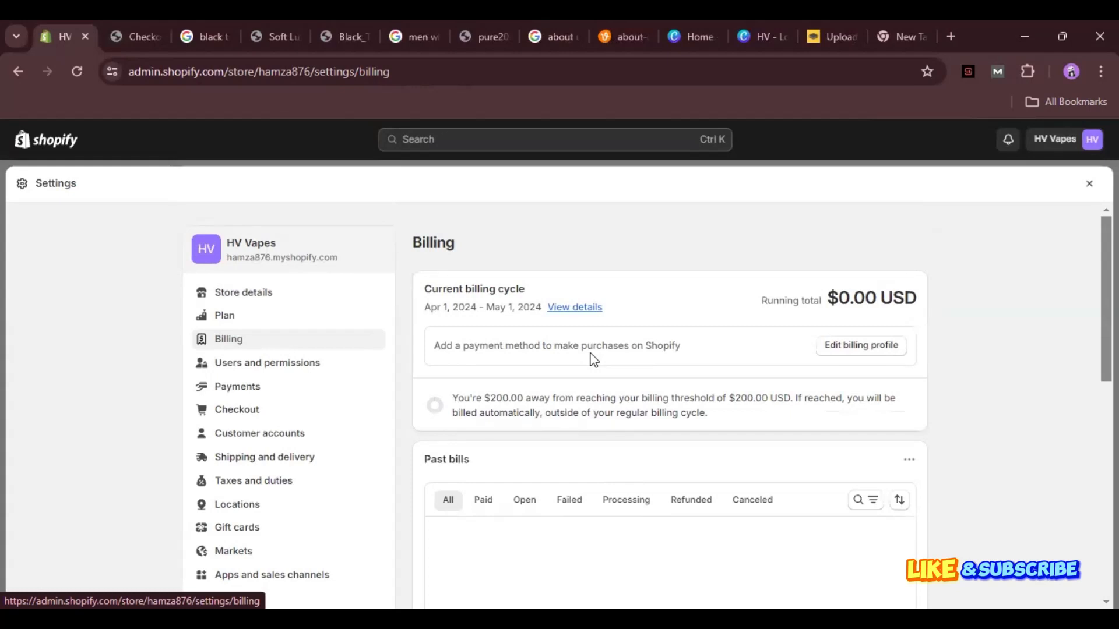
{"action": "key", "text": "Tab"}
{"action": "key", "text": "Return"}
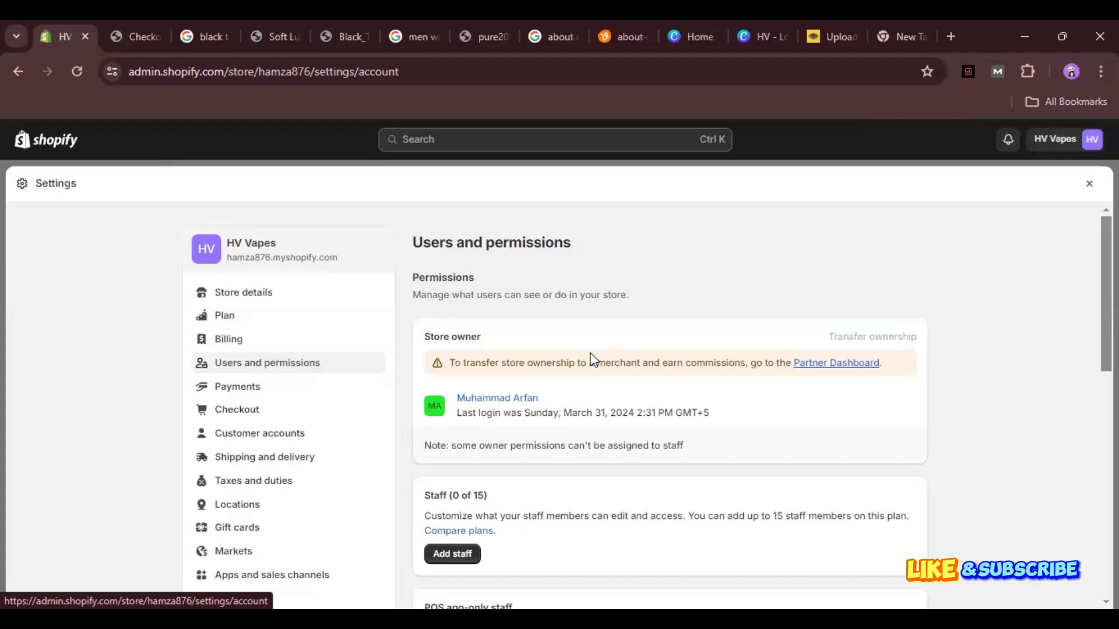
Scroll the Users and permissions page to the blank Add staff form.
{"action": "scroll", "coordinate": [593, 359], "scroll_direction": "down", "scroll_amount": 2}
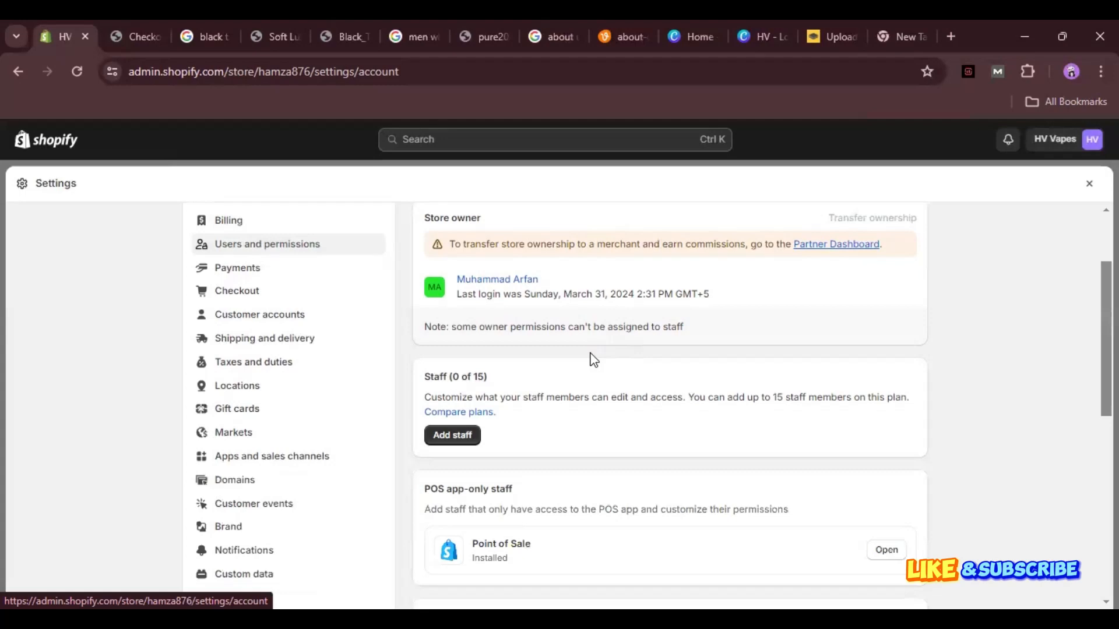
{"action": "scroll", "coordinate": [592, 360], "scroll_direction": "up", "scroll_amount": 2}
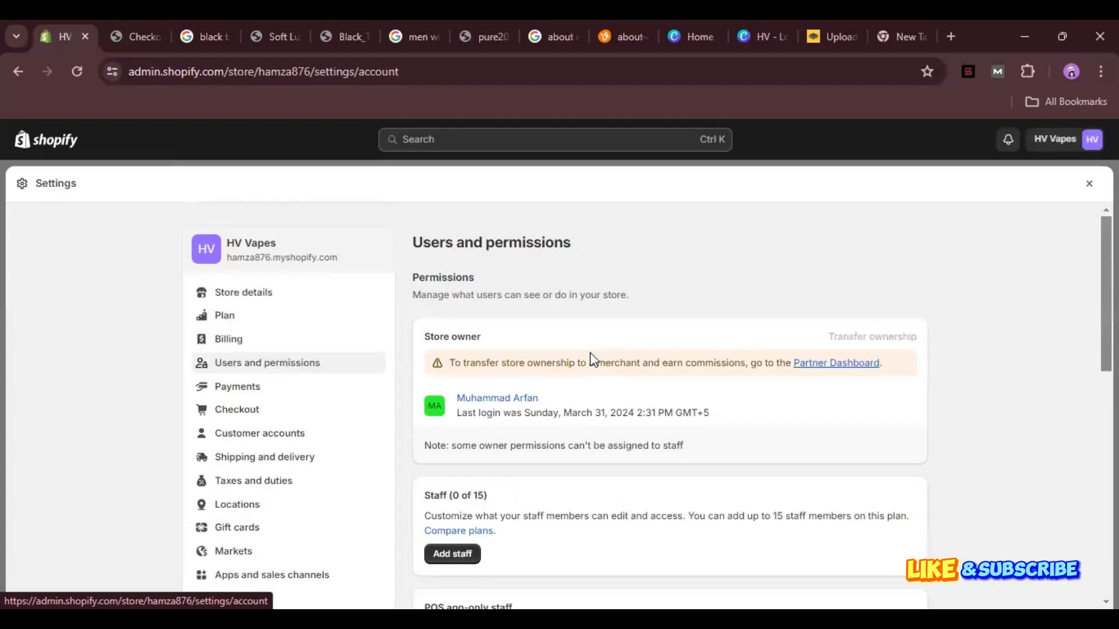
{"action": "scroll", "coordinate": [592, 359], "scroll_direction": "down", "scroll_amount": 2}
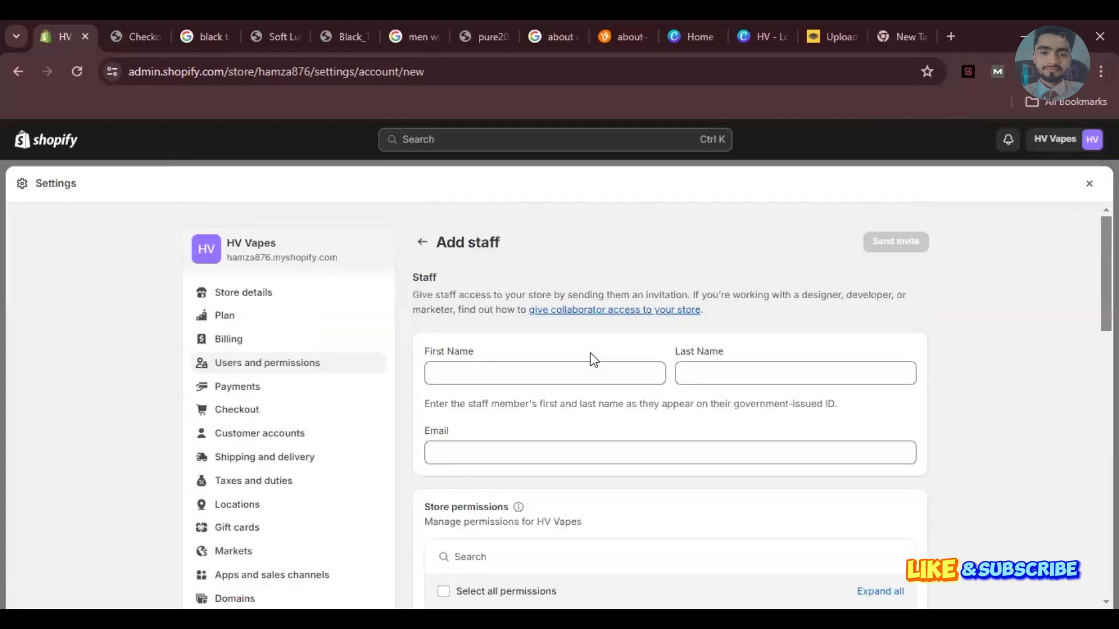
Enter the staff member's first and last name, leaving the Email field empty.
{"action": "left_click", "coordinate": [589, 353]}
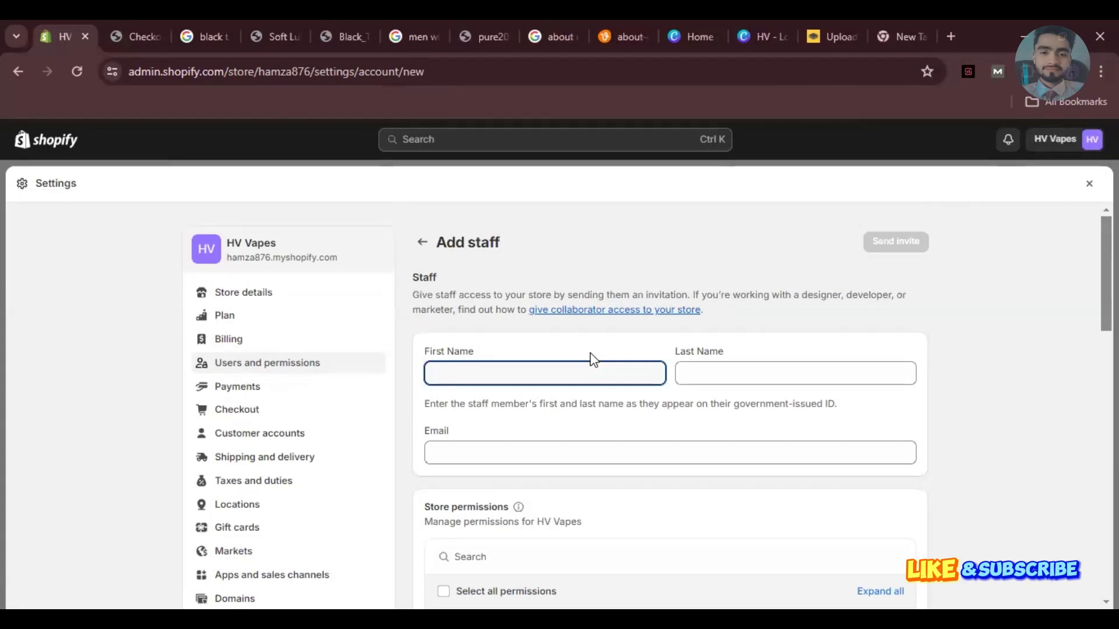
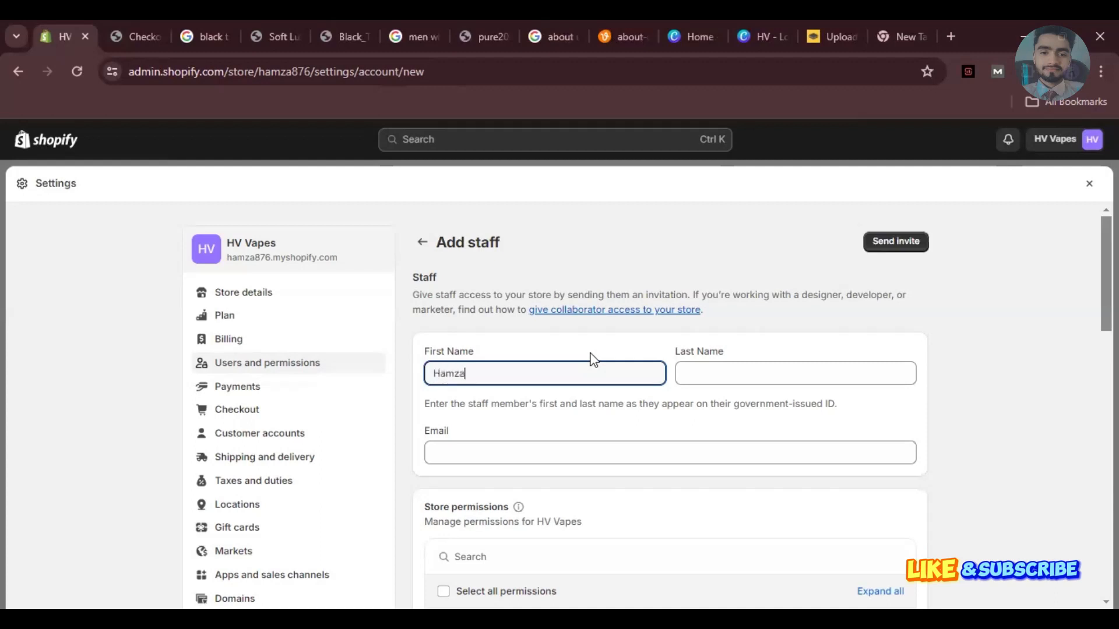
{"action": "key", "text": "Tab"}
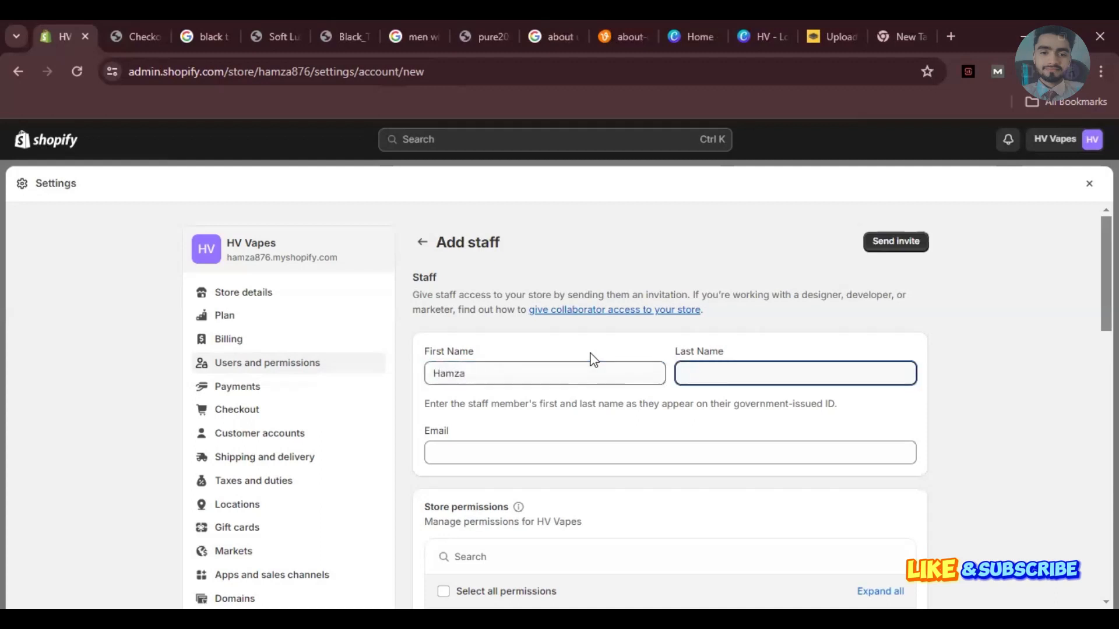
{"action": "key", "text": "Tab"}
{"action": "left_click", "coordinate": [590, 353]}
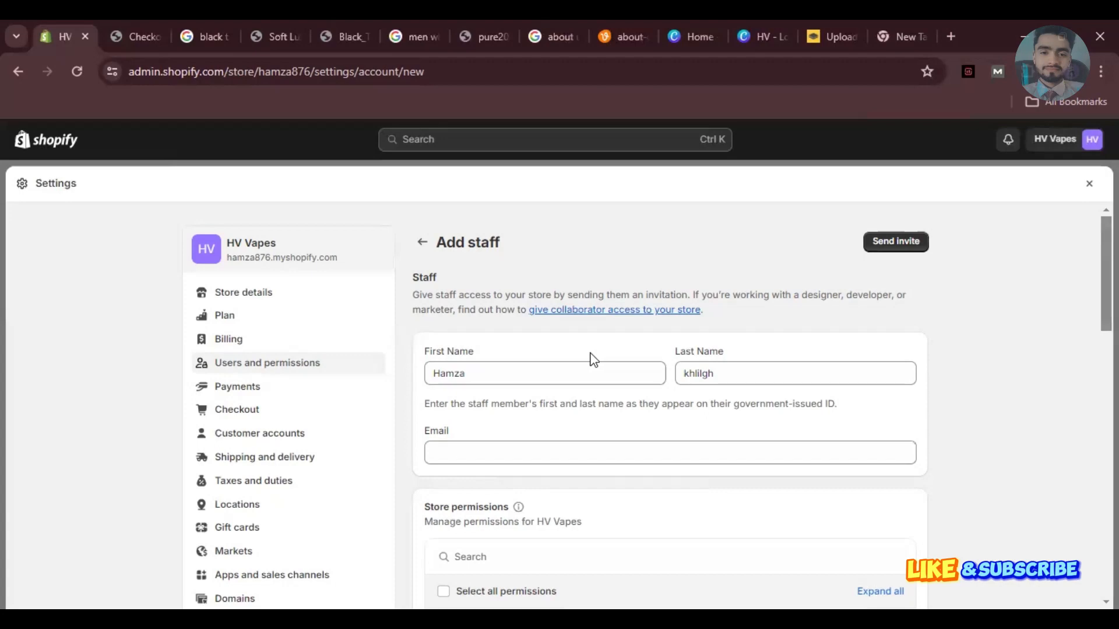
{"action": "scroll", "coordinate": [593, 359], "scroll_direction": "down", "scroll_amount": 5}
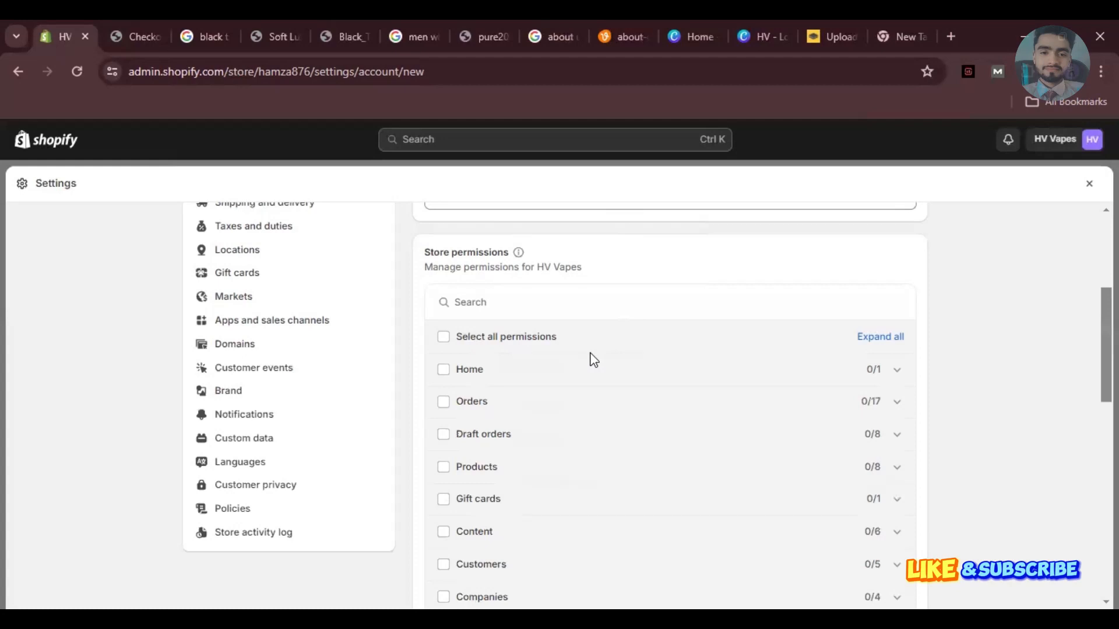
Grant the staff member full Orders (17/17) and Products (8/8) permissions.
{"action": "scroll", "coordinate": [593, 358], "scroll_direction": "down", "scroll_amount": 1}
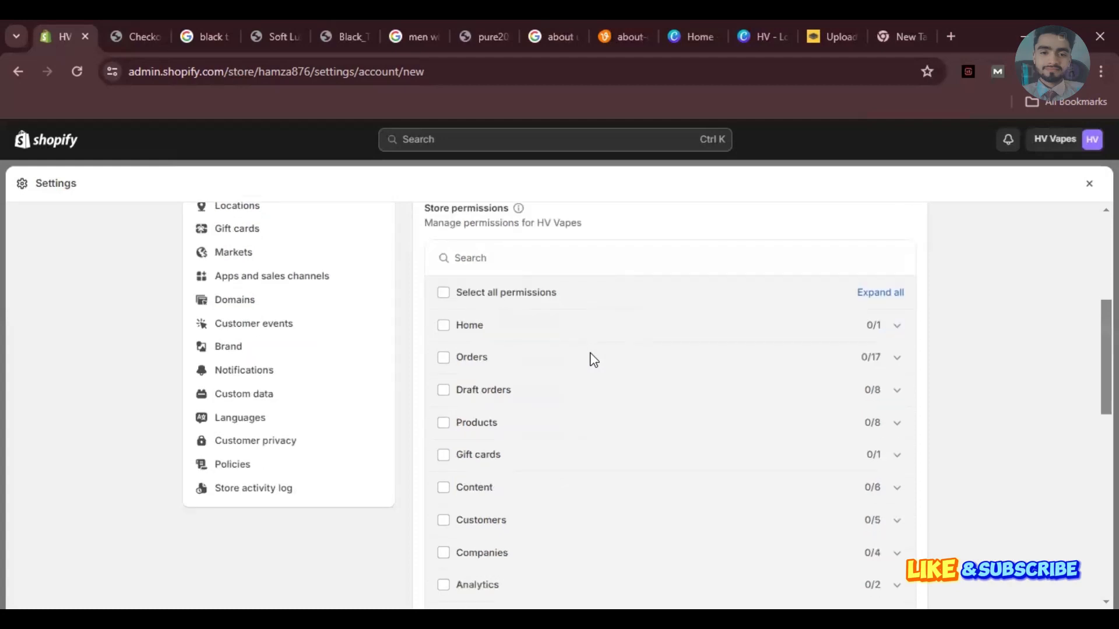
{"action": "left_click", "coordinate": [593, 359]}
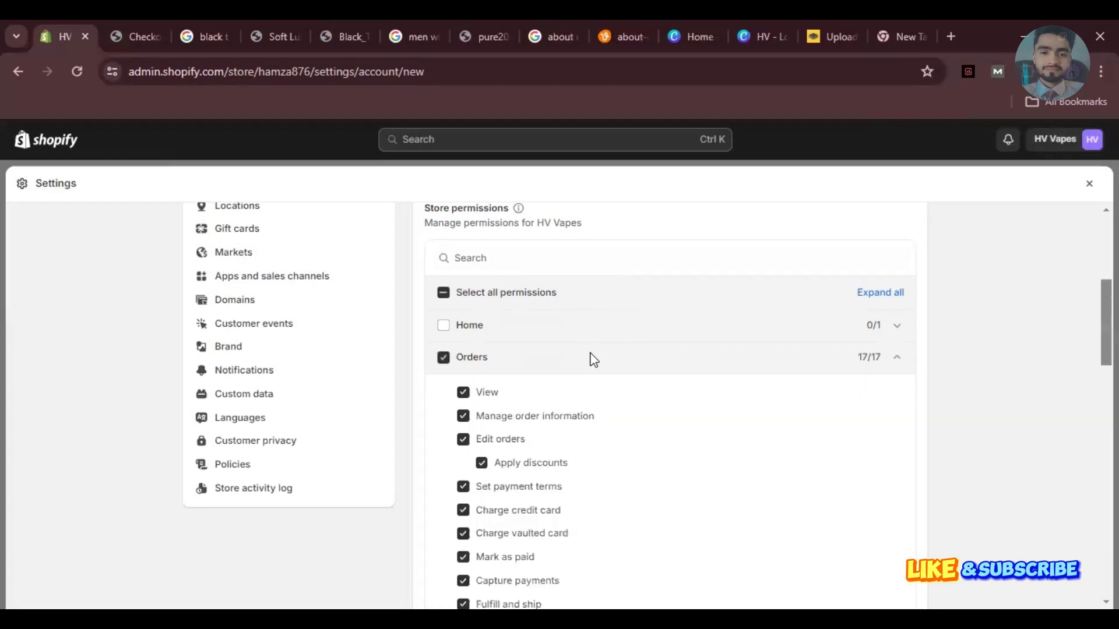
{"action": "scroll", "coordinate": [593, 359], "scroll_direction": "down", "scroll_amount": 4}
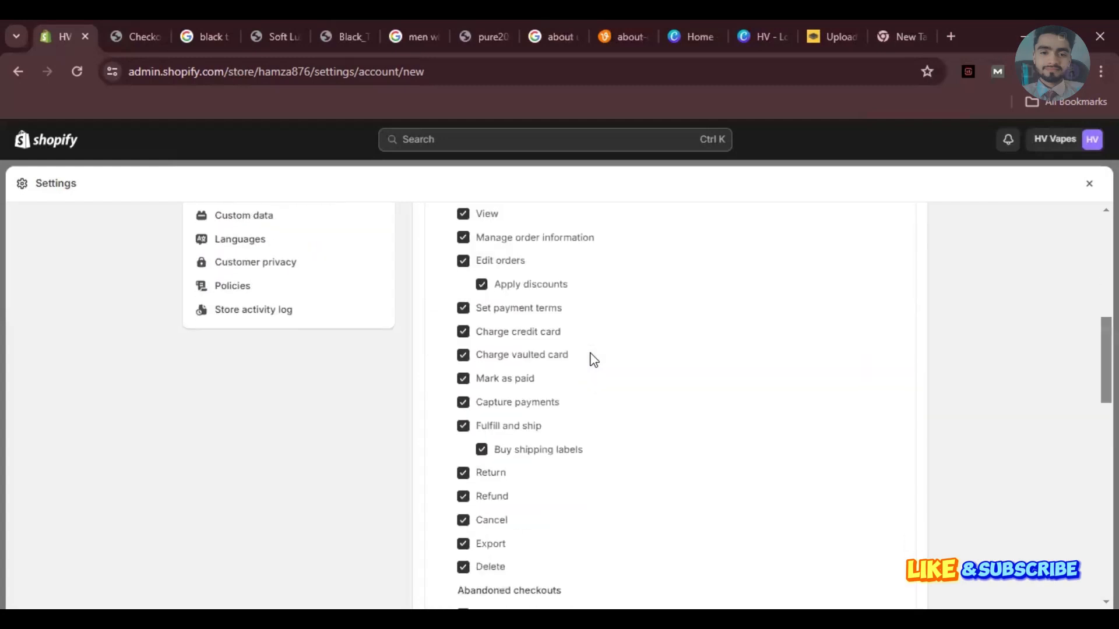
{"action": "scroll", "coordinate": [593, 359], "scroll_direction": "down", "scroll_amount": 5}
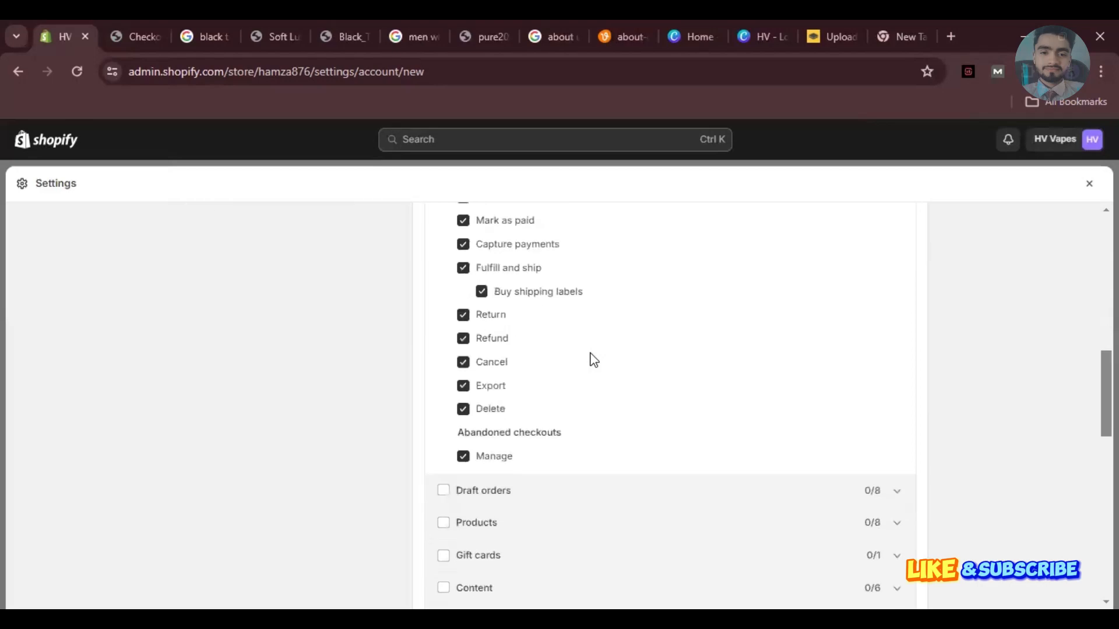
{"action": "scroll", "coordinate": [593, 359], "scroll_direction": "down", "scroll_amount": 1}
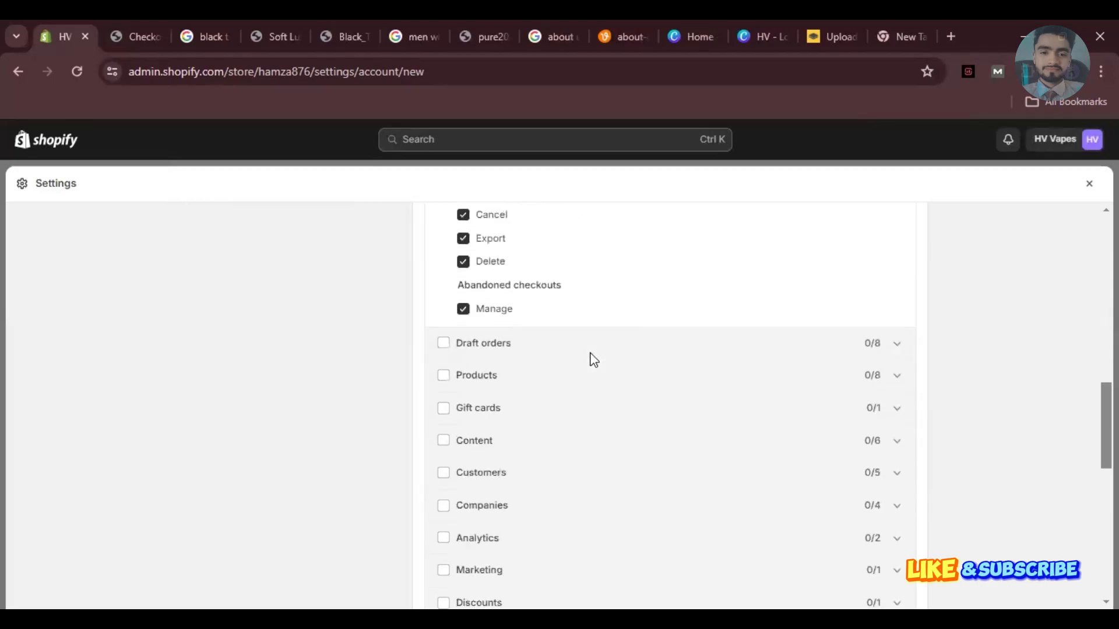
{"action": "key", "text": "space"}
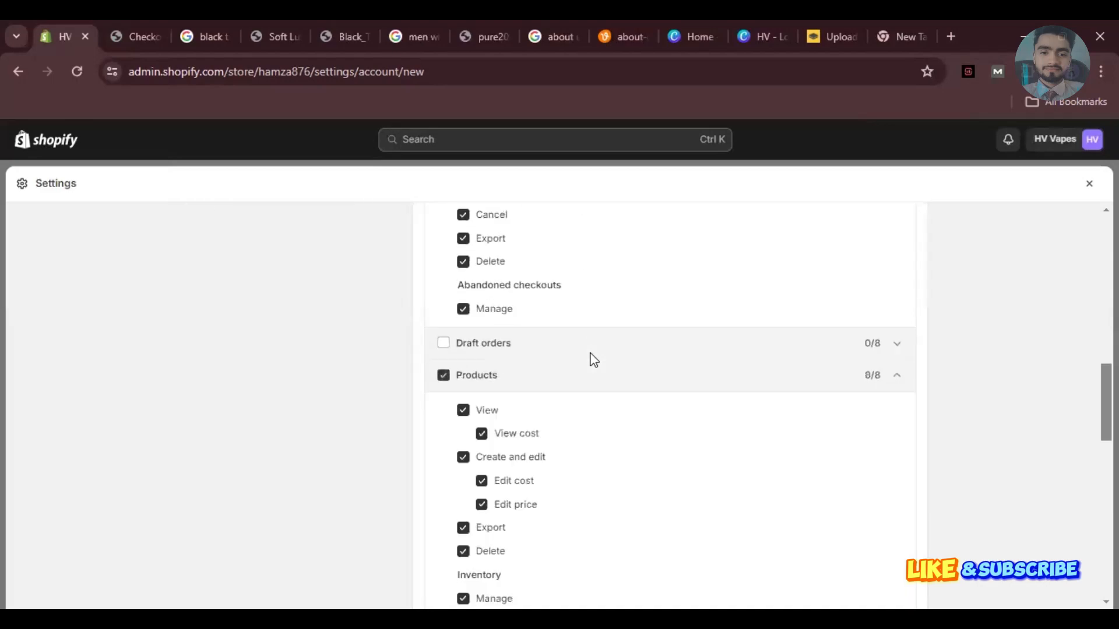
Grant full Content (6/6) and Online store (4/4) permissions as well.
{"action": "scroll", "coordinate": [593, 359], "scroll_direction": "down", "scroll_amount": 4}
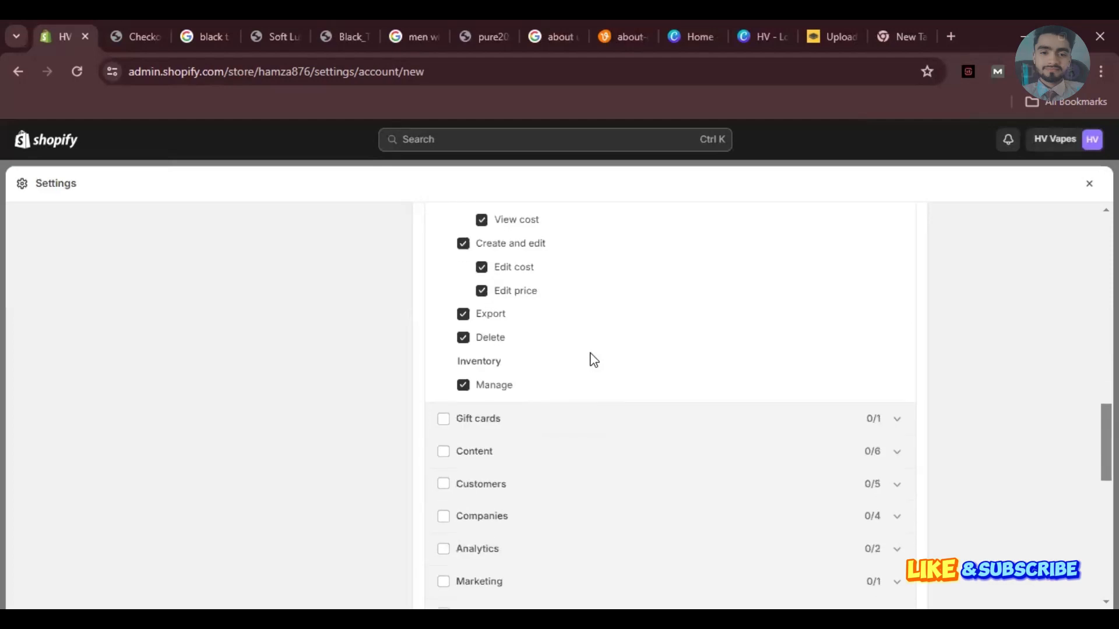
{"action": "key", "text": "space"}
{"action": "scroll", "coordinate": [593, 359], "scroll_direction": "down", "scroll_amount": 3}
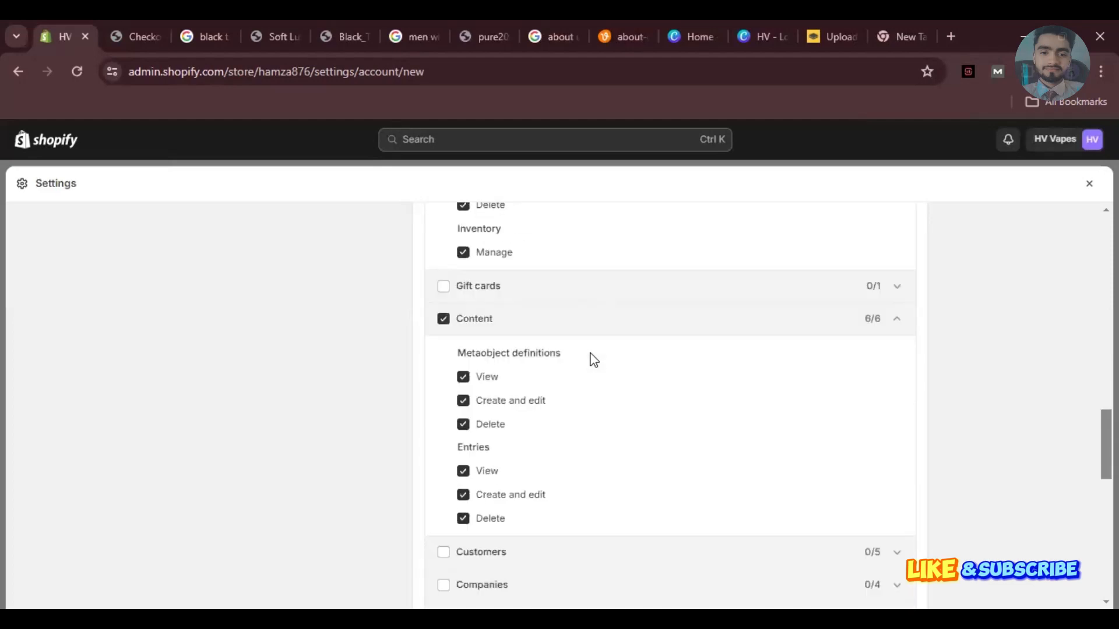
{"action": "scroll", "coordinate": [593, 359], "scroll_direction": "down", "scroll_amount": 4}
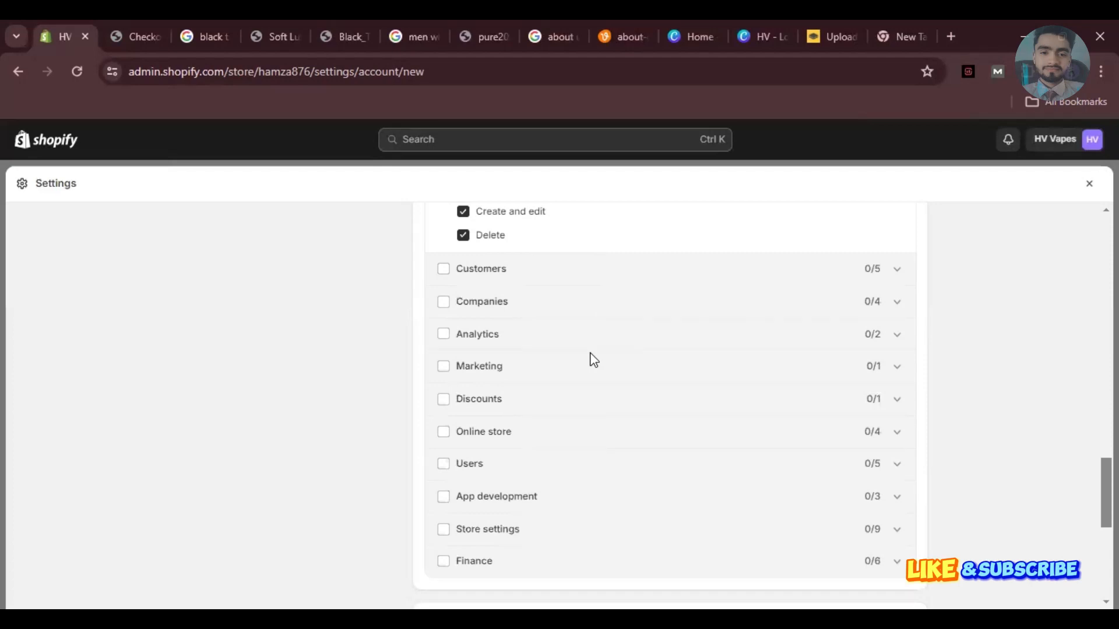
{"action": "scroll", "coordinate": [593, 360], "scroll_direction": "down", "scroll_amount": 2}
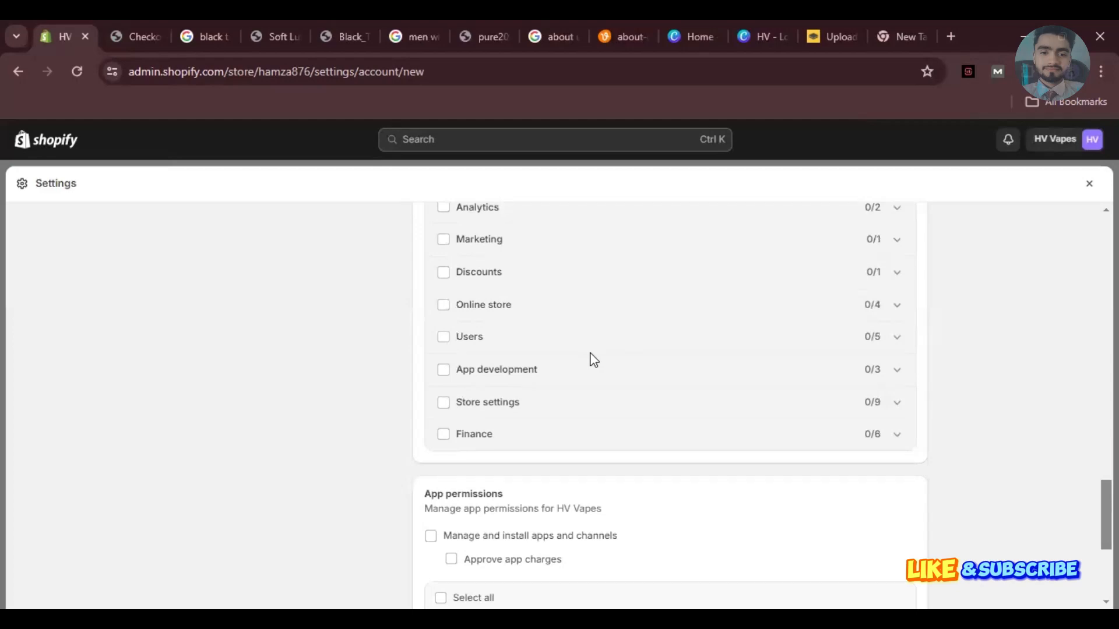
{"action": "scroll", "coordinate": [593, 360], "scroll_direction": "up", "scroll_amount": 3}
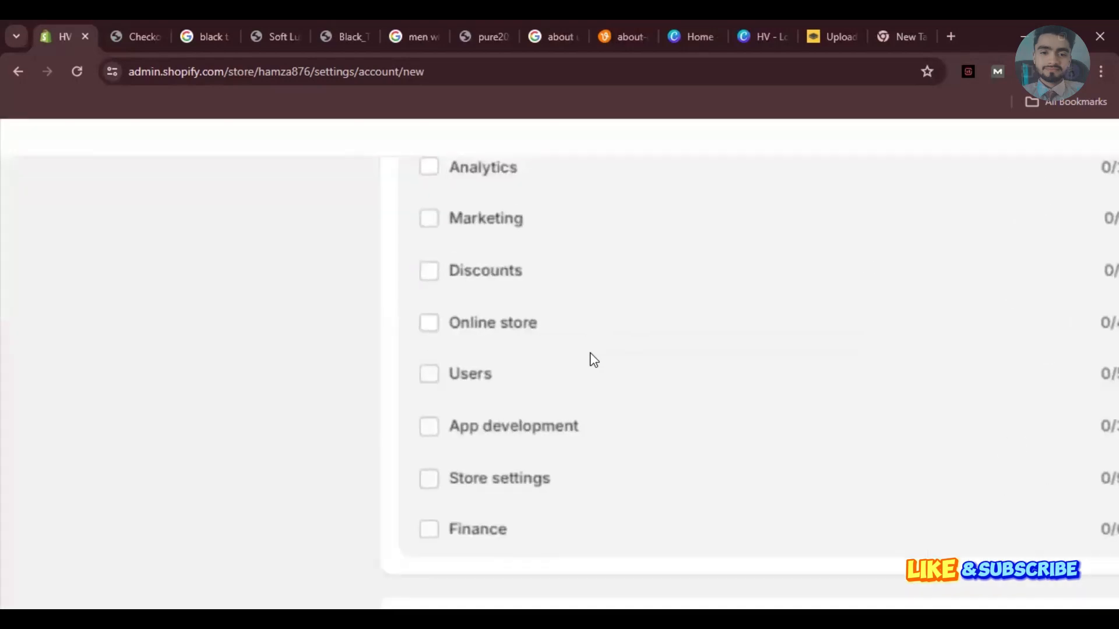
{"action": "scroll", "coordinate": [593, 360], "scroll_direction": "down", "scroll_amount": 2}
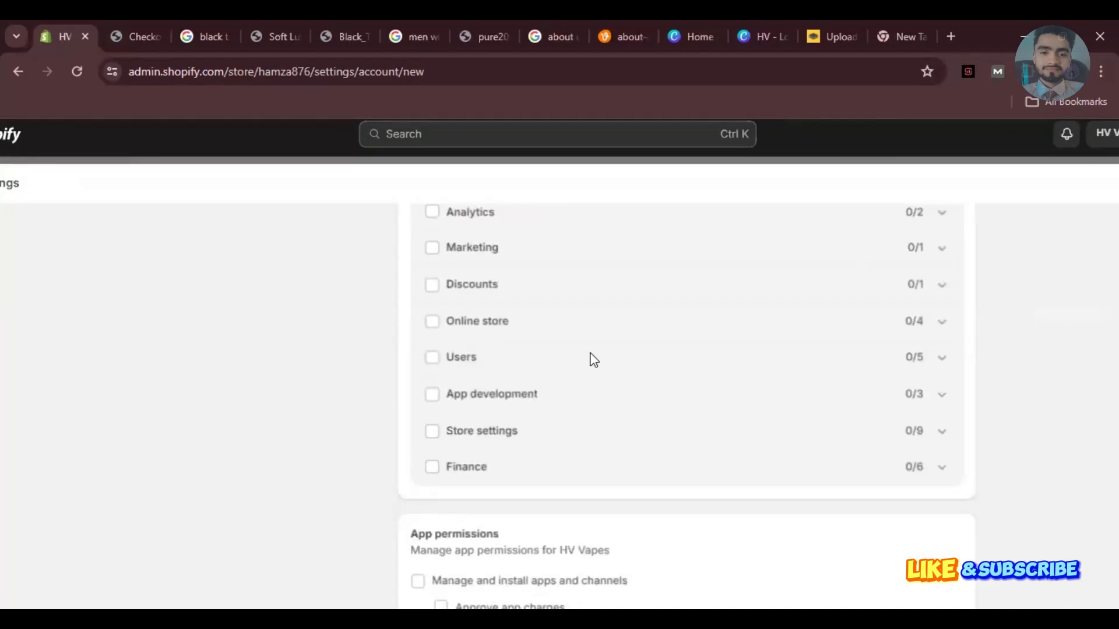
{"action": "key", "text": "space"}
{"action": "scroll", "coordinate": [593, 360], "scroll_direction": "down", "scroll_amount": 3}
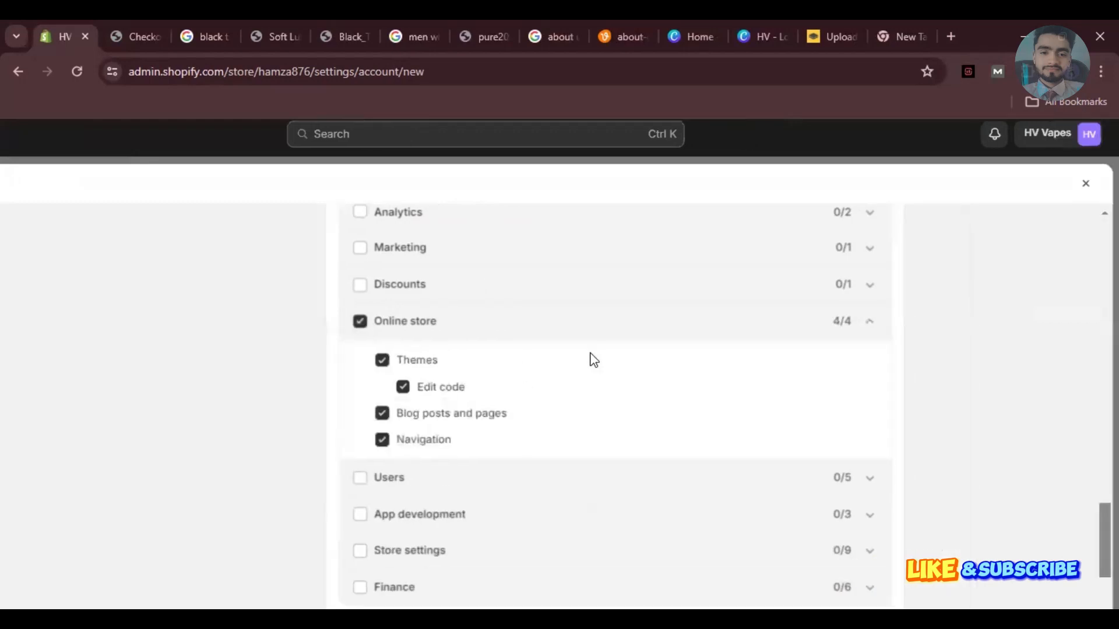
{"action": "scroll", "coordinate": [594, 360], "scroll_direction": "up", "scroll_amount": 3}
{"action": "scroll", "coordinate": [593, 360], "scroll_direction": "down", "scroll_amount": 2}
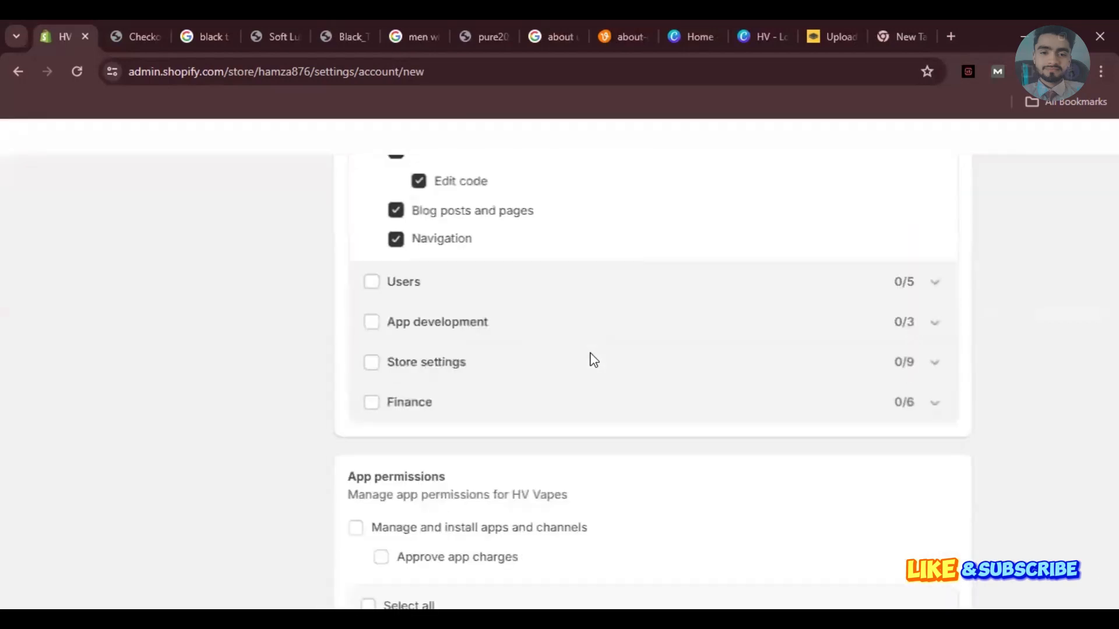
{"action": "scroll", "coordinate": [593, 360], "scroll_direction": "up", "scroll_amount": 1}
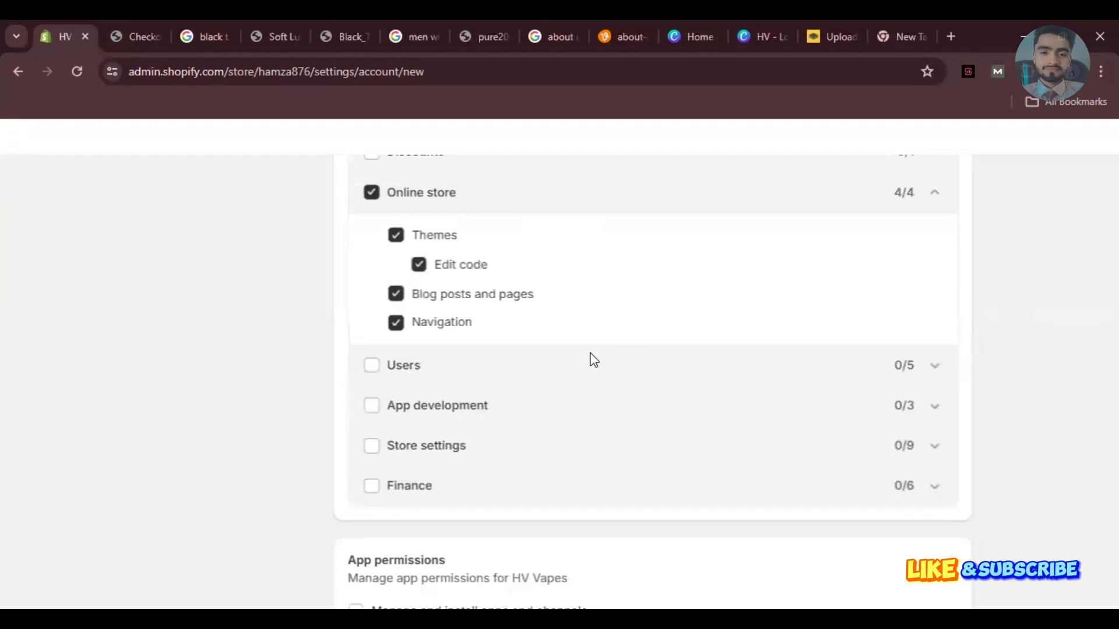
{"action": "scroll", "coordinate": [593, 361], "scroll_direction": "up", "scroll_amount": 4}
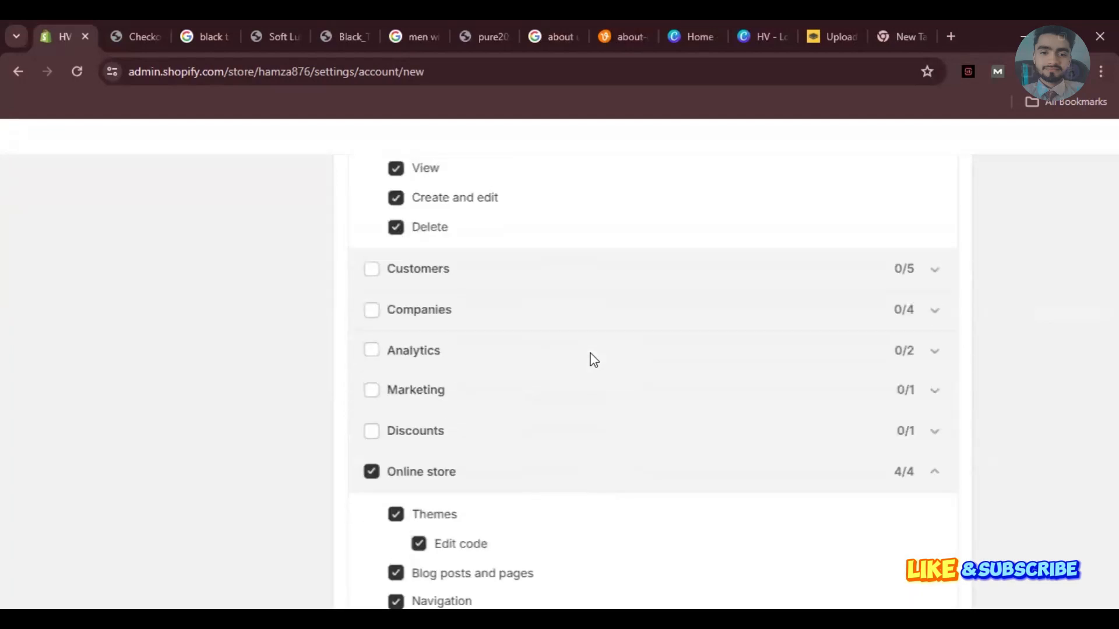
{"action": "scroll", "coordinate": [593, 360], "scroll_direction": "up", "scroll_amount": 7}
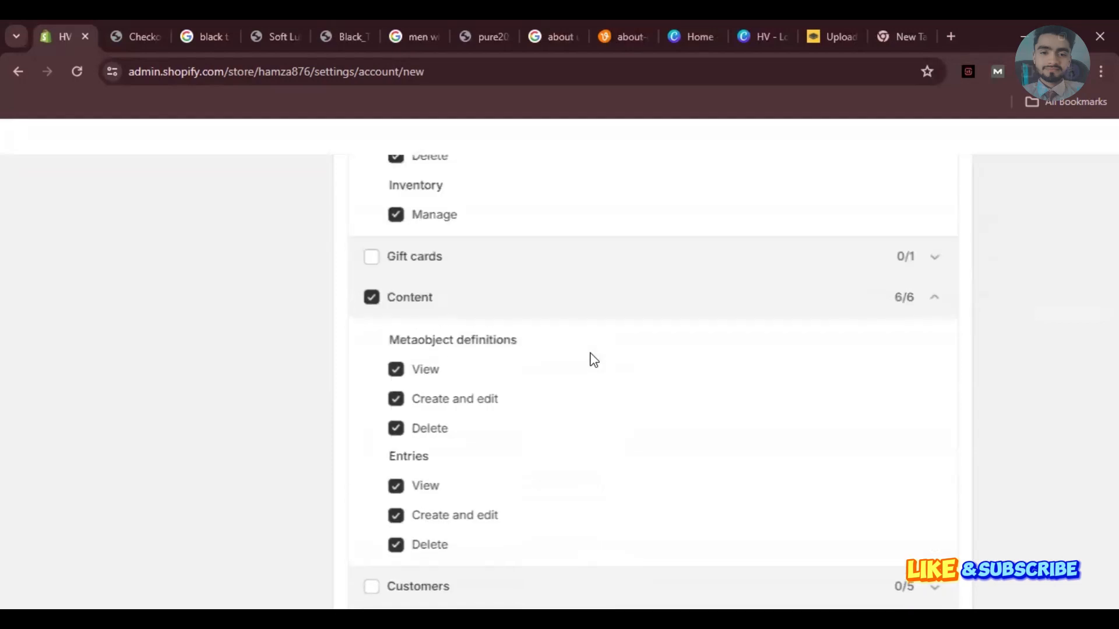
{"action": "scroll", "coordinate": [593, 360], "scroll_direction": "up", "scroll_amount": 5}
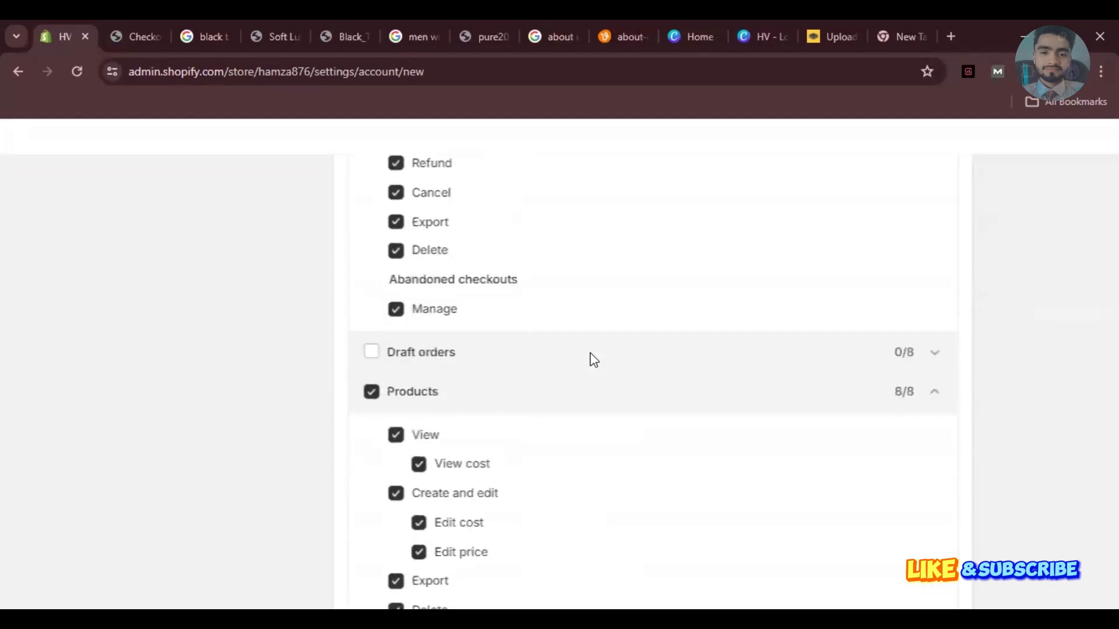
{"action": "scroll", "coordinate": [593, 360], "scroll_direction": "up", "scroll_amount": 11}
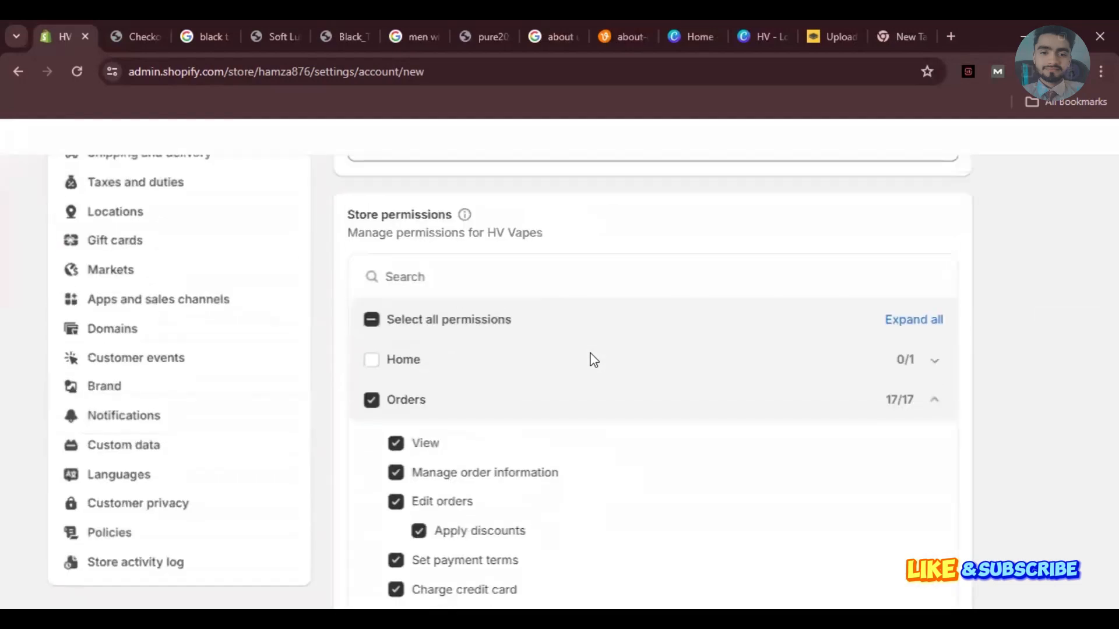
Replace the staff member's first name with a new placeholder name.
{"action": "scroll", "coordinate": [593, 360], "scroll_direction": "up", "scroll_amount": 3}
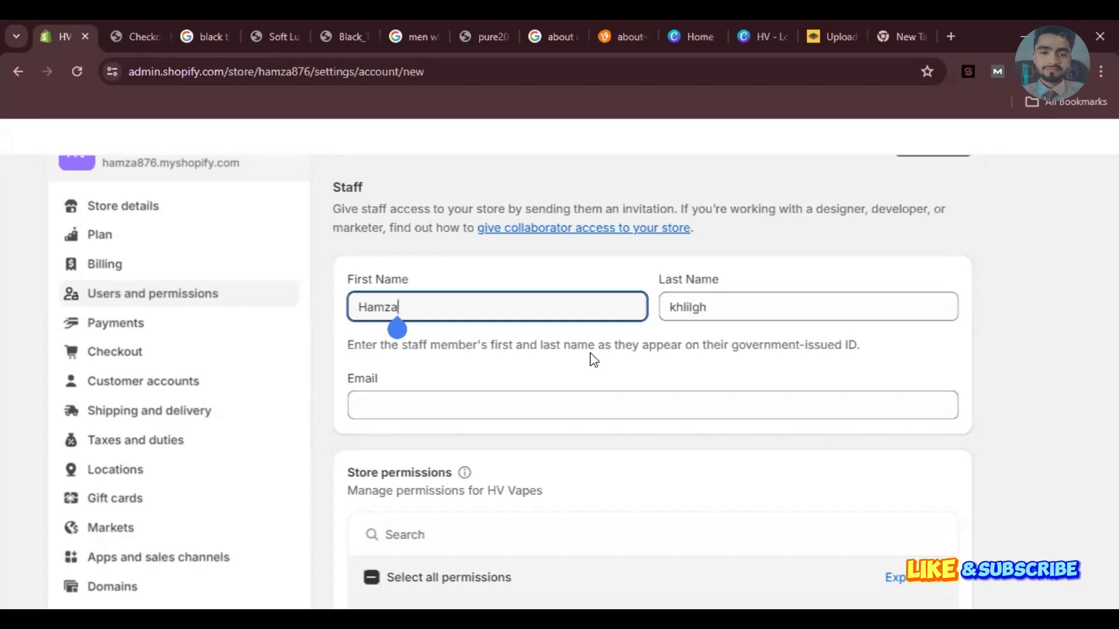
{"action": "key", "text": "BackSpace"}
{"action": "key", "text": "BackSpace"}
{"action": "key", "text": "BackSpace"}
{"action": "key", "text": "BackSpace"}
{"action": "key", "text": "BackSpace"}
{"action": "type", "text": "kldjkkng"}
{"action": "left_click", "coordinate": [593, 361]}
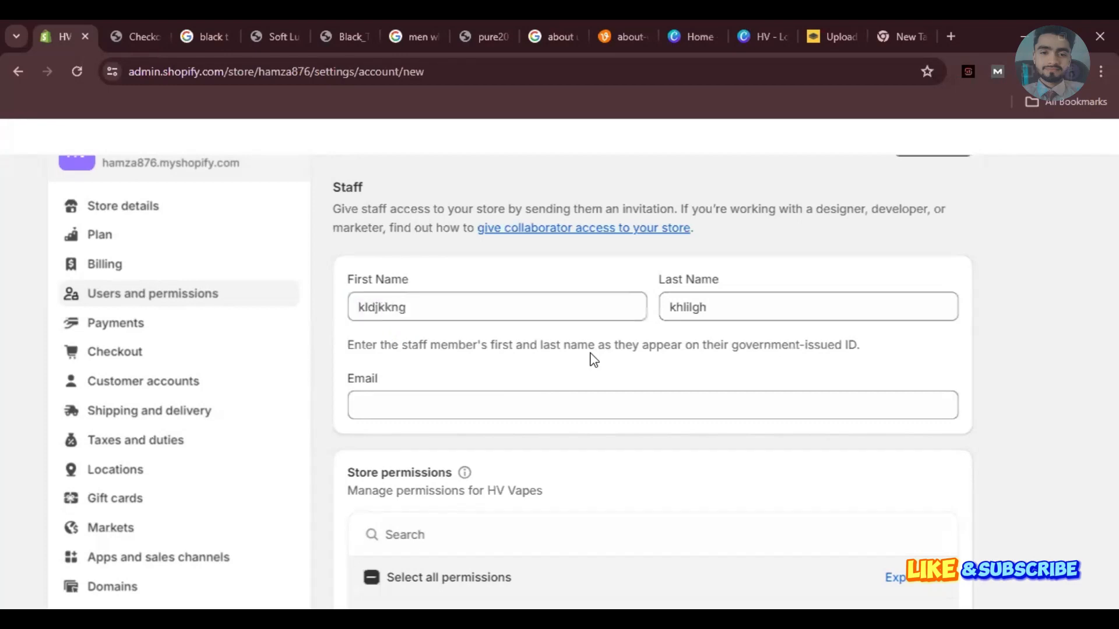
{"action": "scroll", "coordinate": [593, 360], "scroll_direction": "down", "scroll_amount": 3}
{"action": "scroll", "coordinate": [593, 360], "scroll_direction": "down", "scroll_amount": 15}
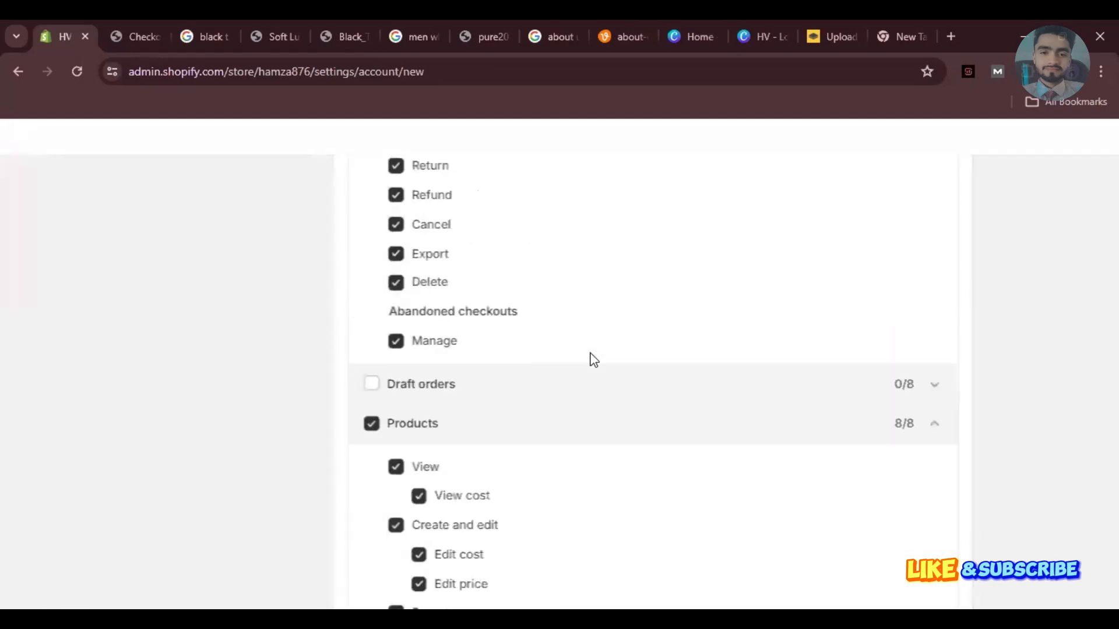
{"action": "scroll", "coordinate": [593, 360], "scroll_direction": "down", "scroll_amount": 5}
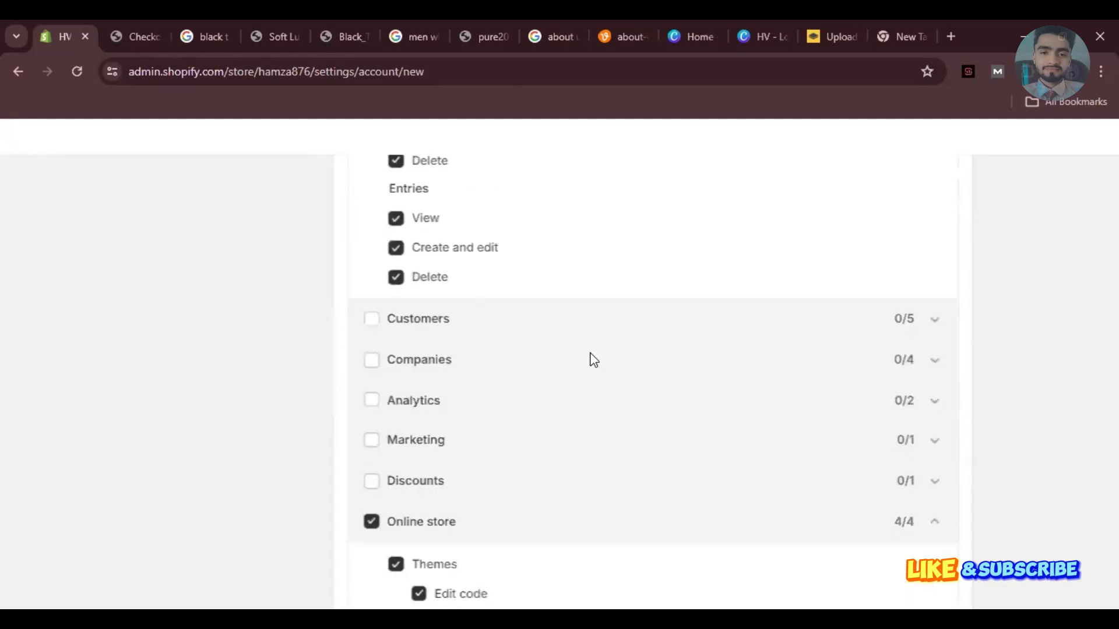
{"action": "scroll", "coordinate": [593, 360], "scroll_direction": "down", "scroll_amount": 11}
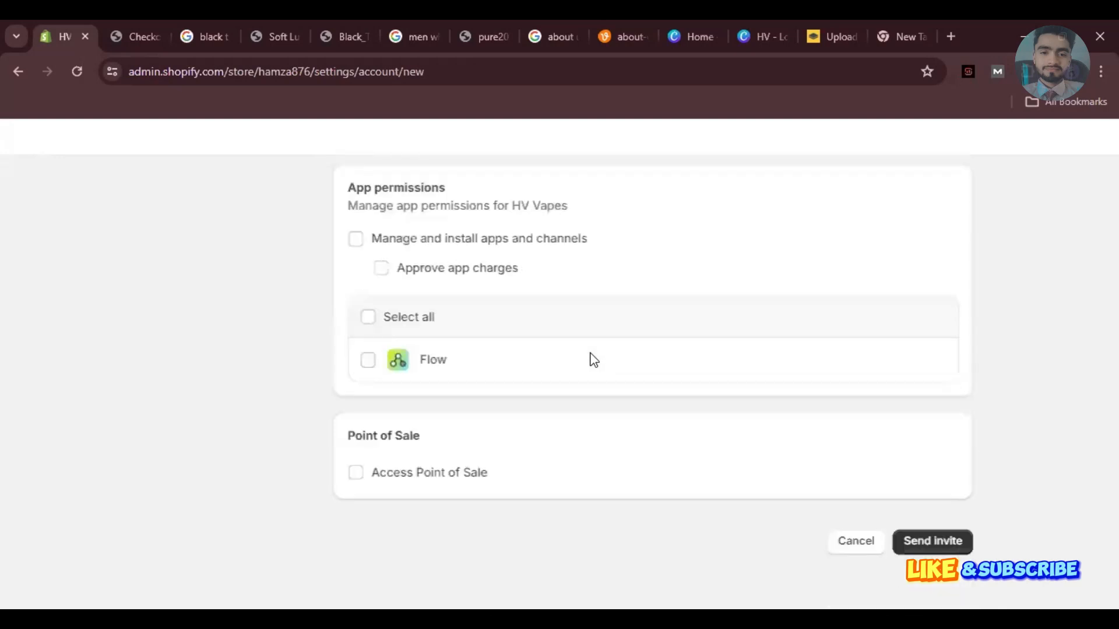
{"action": "scroll", "coordinate": [593, 360], "scroll_direction": "up", "scroll_amount": 13}
{"action": "scroll", "coordinate": [593, 360], "scroll_direction": "down", "scroll_amount": 5}
{"action": "scroll", "coordinate": [593, 360], "scroll_direction": "down", "scroll_amount": 8}
{"action": "scroll", "coordinate": [593, 360], "scroll_direction": "up", "scroll_amount": 20}
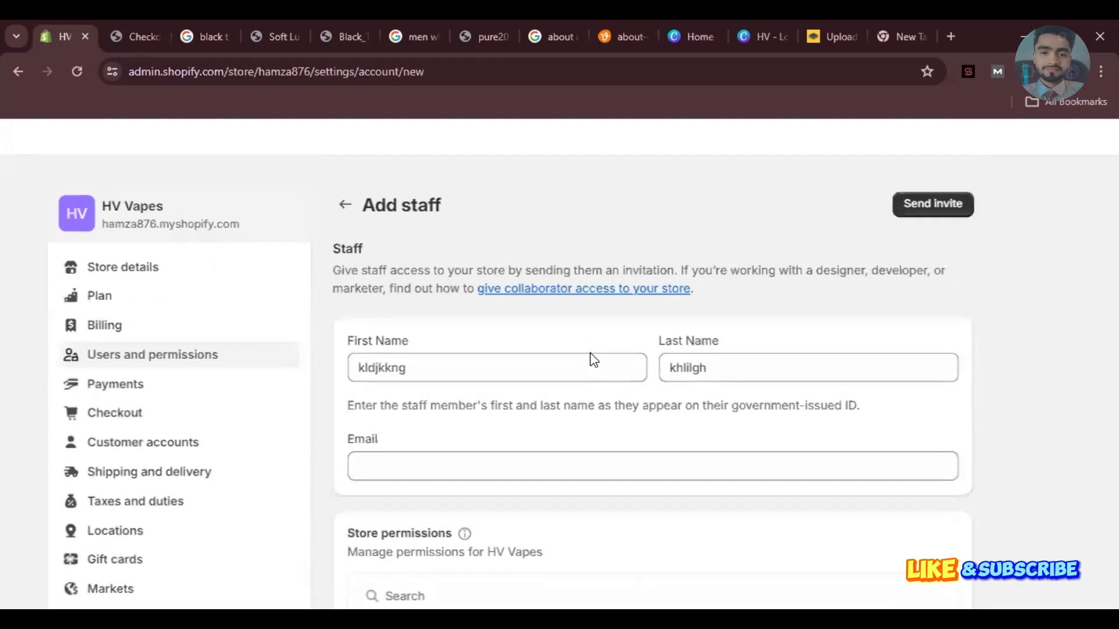
Send the invite with Email blank, triggering the 'Email can't be blank' error.
{"action": "key", "text": "Return"}
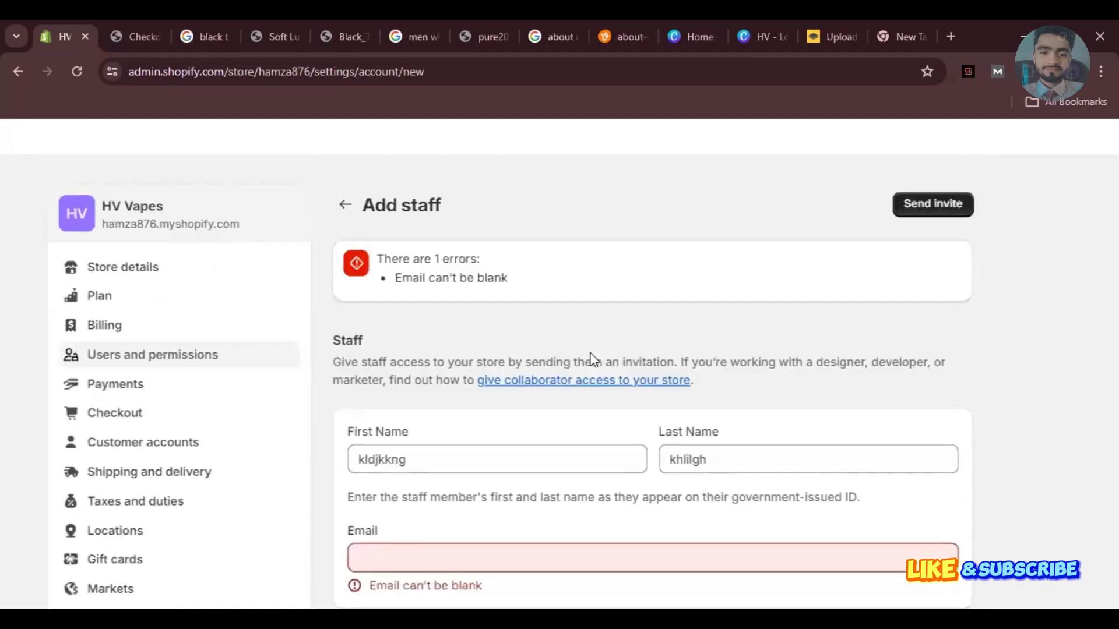
{"action": "scroll", "coordinate": [590, 353], "scroll_direction": "down", "scroll_amount": 2}
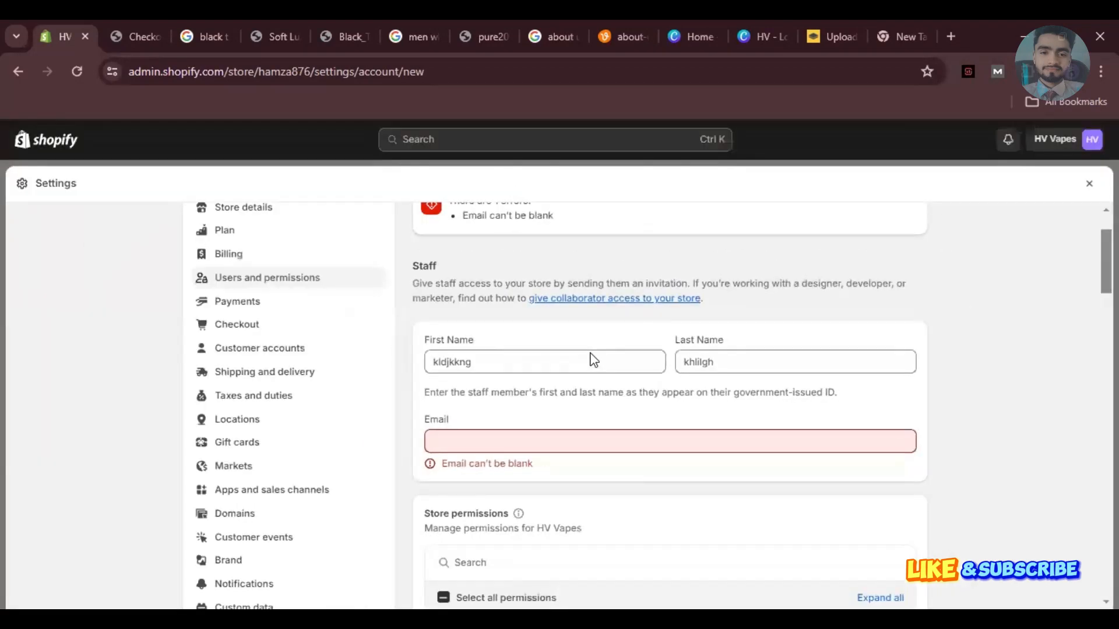
{"action": "scroll", "coordinate": [593, 360], "scroll_direction": "up", "scroll_amount": 2}
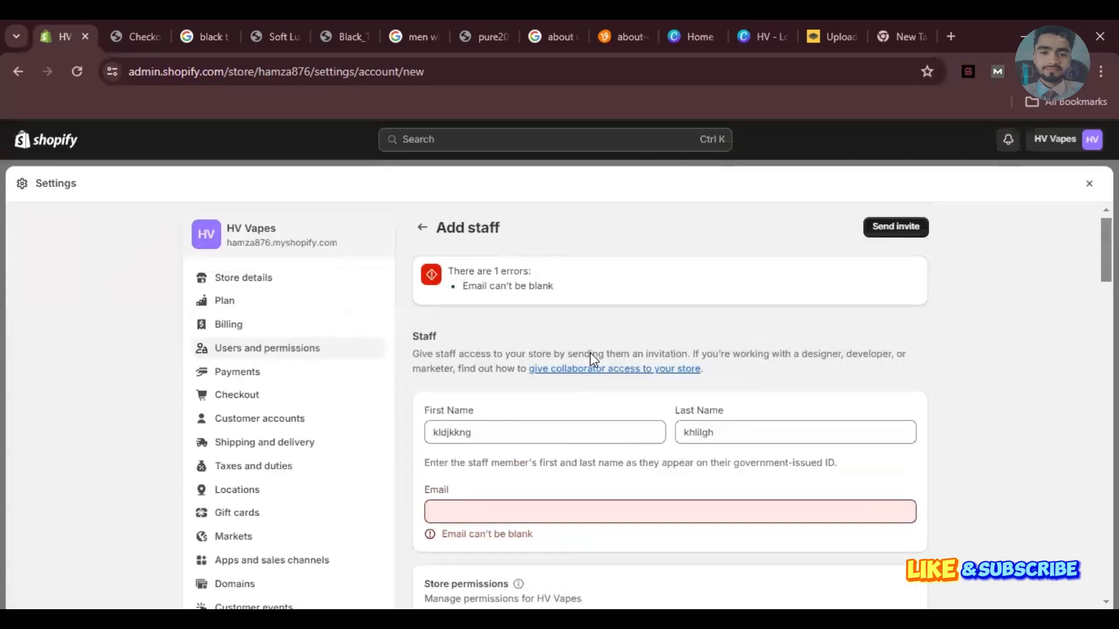
{"action": "scroll", "coordinate": [590, 355], "scroll_direction": "up", "scroll_amount": 1}
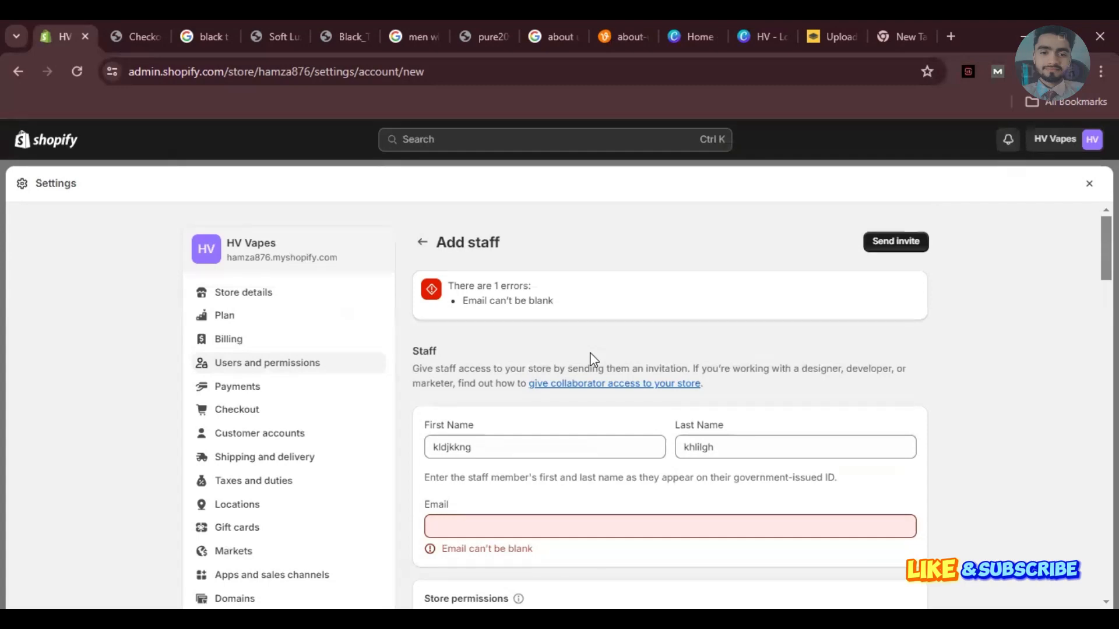
{"action": "scroll", "coordinate": [593, 358], "scroll_direction": "down", "scroll_amount": 7}
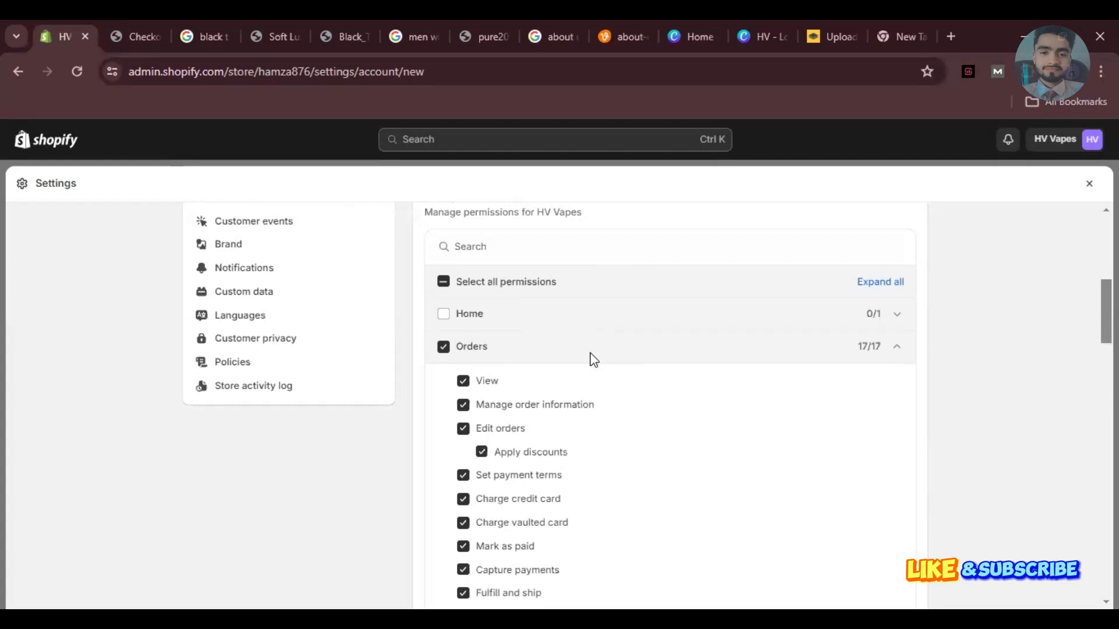
{"action": "scroll", "coordinate": [593, 360], "scroll_direction": "up", "scroll_amount": 6}
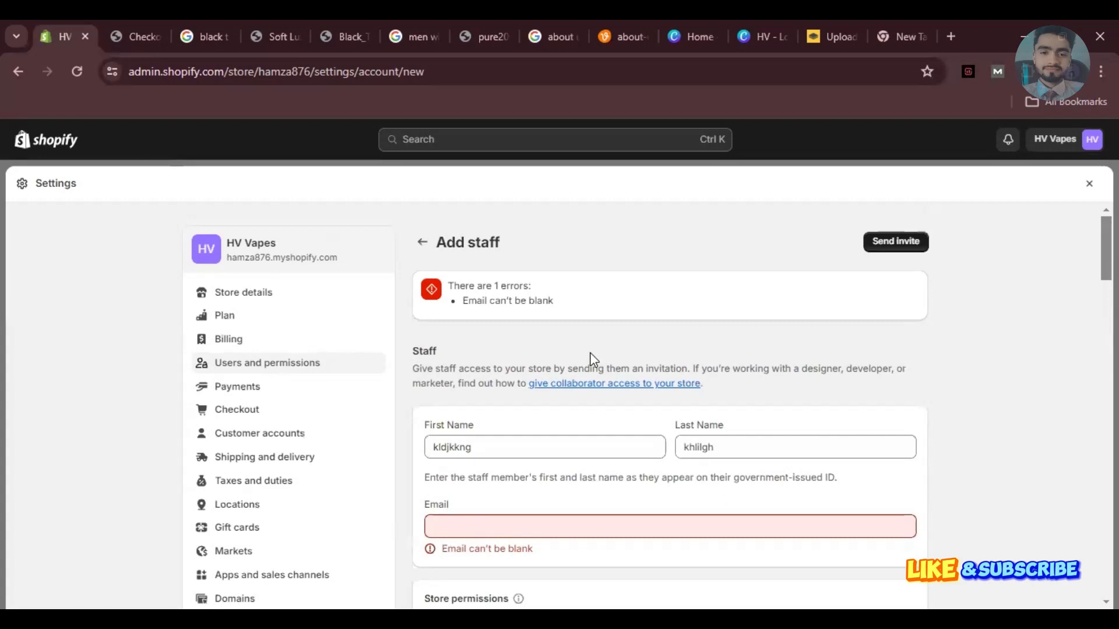
{"action": "scroll", "coordinate": [593, 358], "scroll_direction": "down", "scroll_amount": 5}
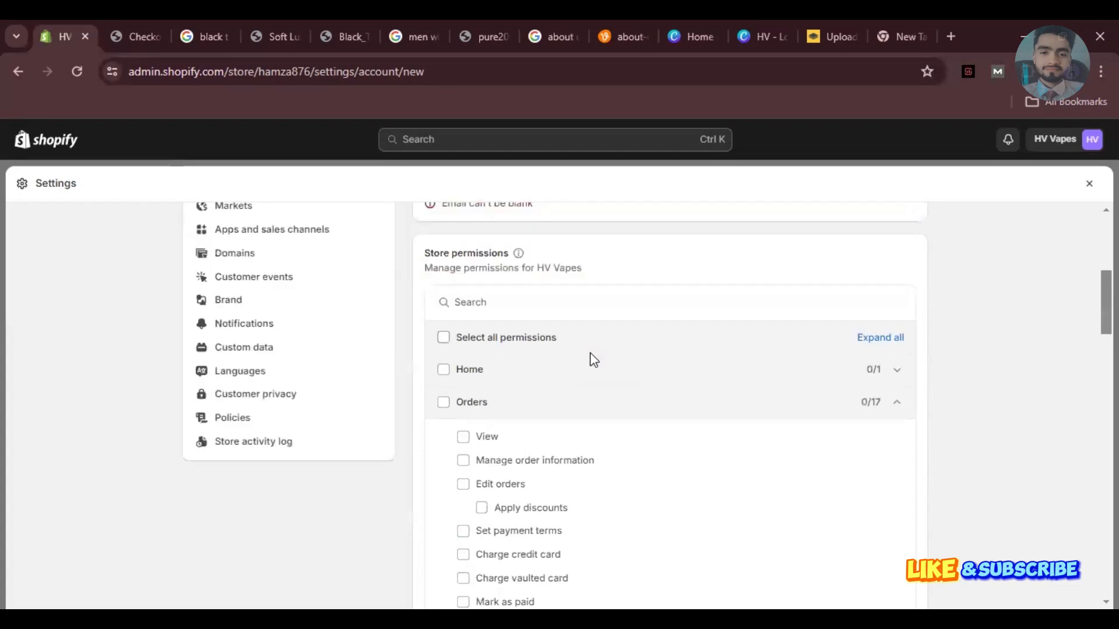
{"action": "scroll", "coordinate": [593, 358], "scroll_direction": "up", "scroll_amount": 4}
{"action": "scroll", "coordinate": [593, 359], "scroll_direction": "down", "scroll_amount": 2}
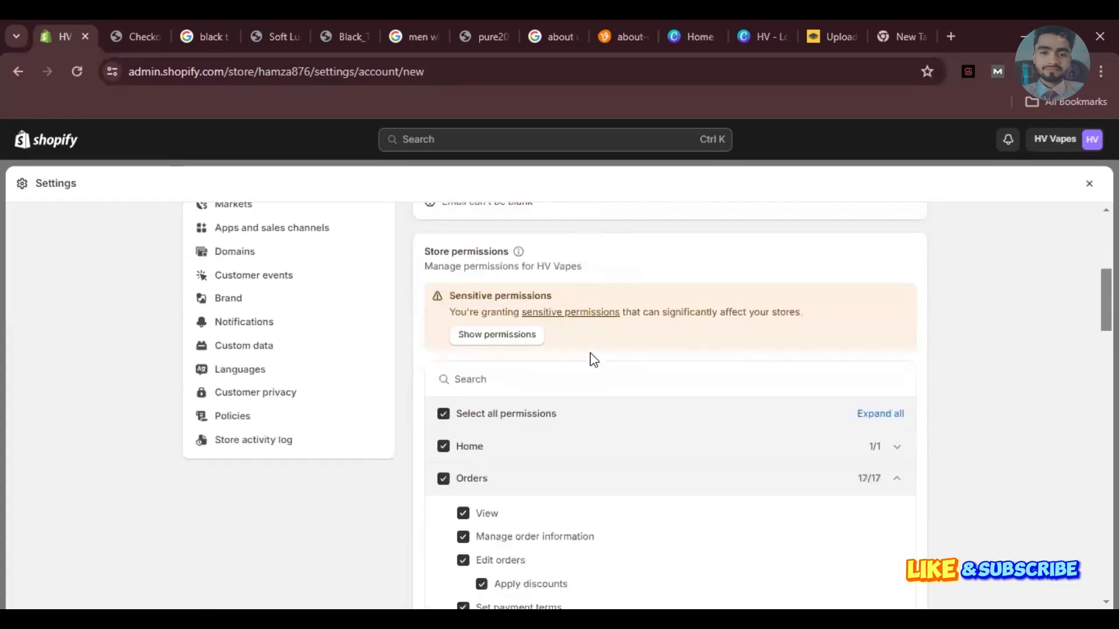
{"action": "scroll", "coordinate": [593, 359], "scroll_direction": "up", "scroll_amount": 4}
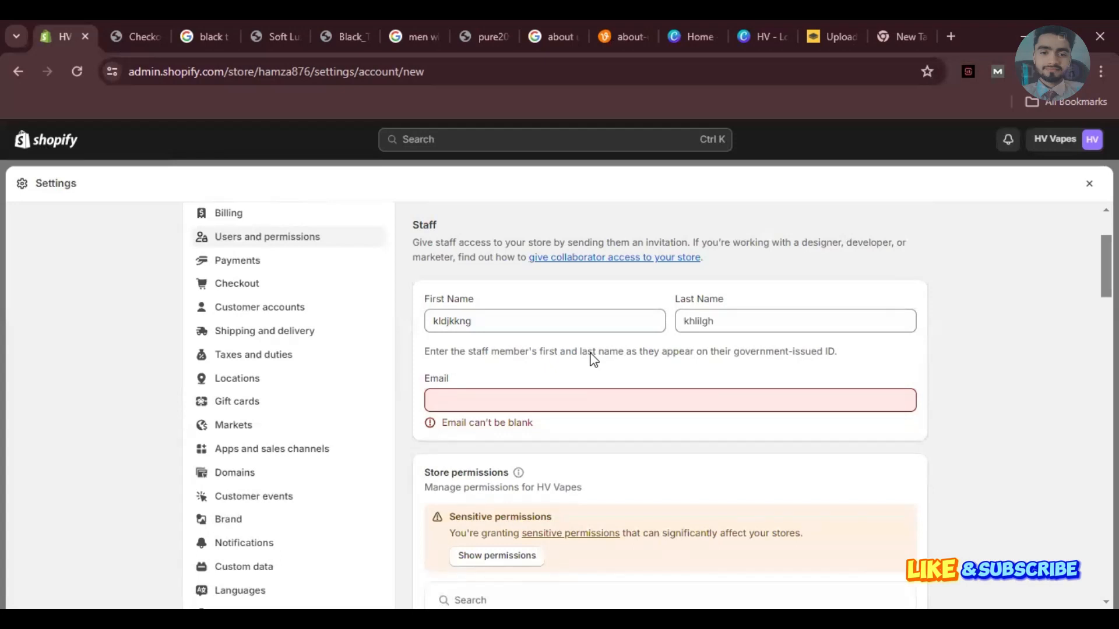
Close the store settings overlay to return to Collections.
{"action": "key", "text": "Escape"}
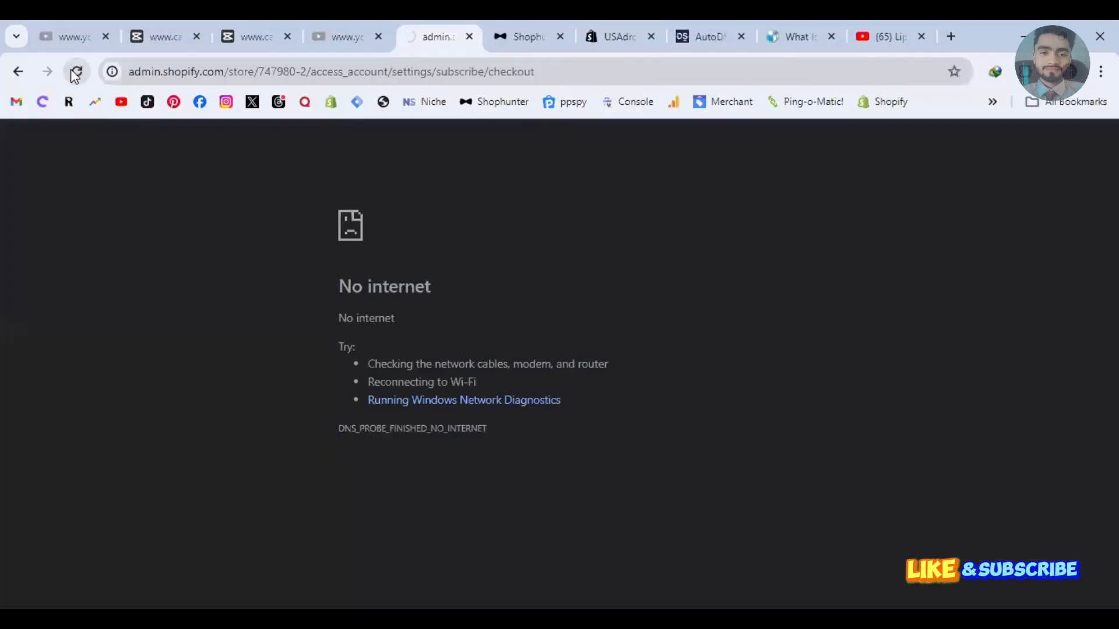
Reload the failed page and reopen the HV Vapes Settings on Store details.
{"action": "left_click", "coordinate": [75, 72]}
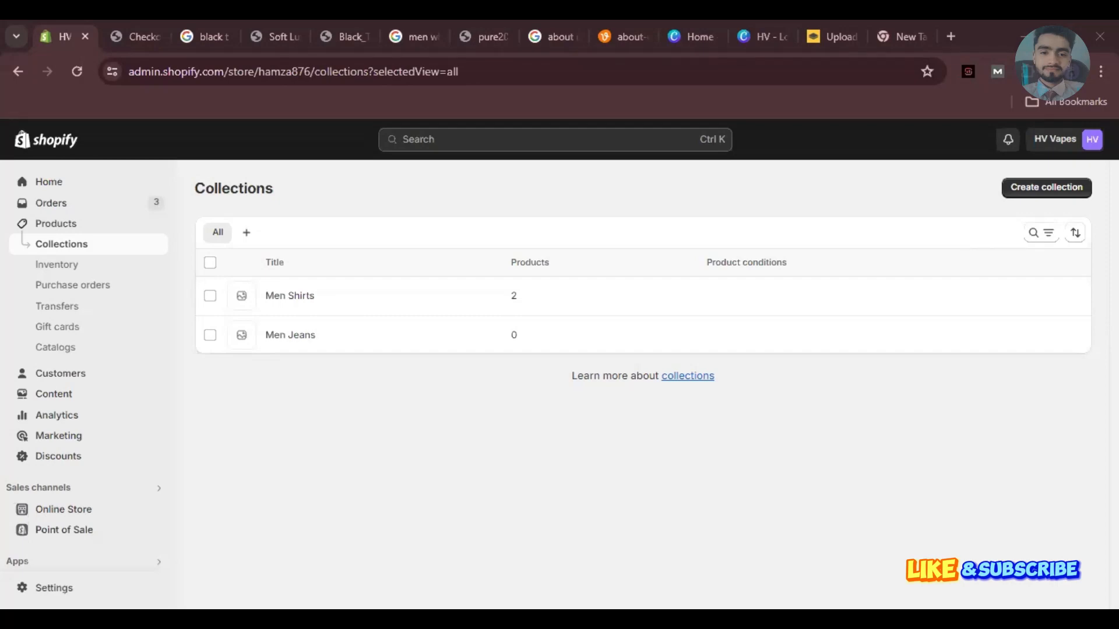
{"action": "left_click", "coordinate": [47, 589]}
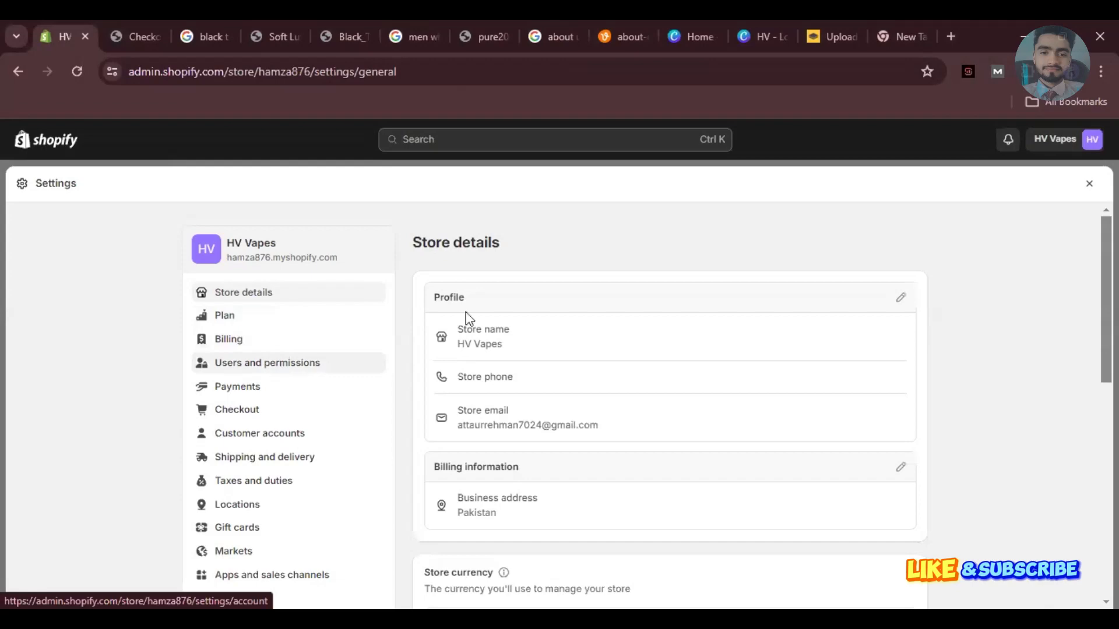
Go to Users and permissions and find the Staff section showing 0 of 15.
{"action": "left_click", "coordinate": [298, 369]}
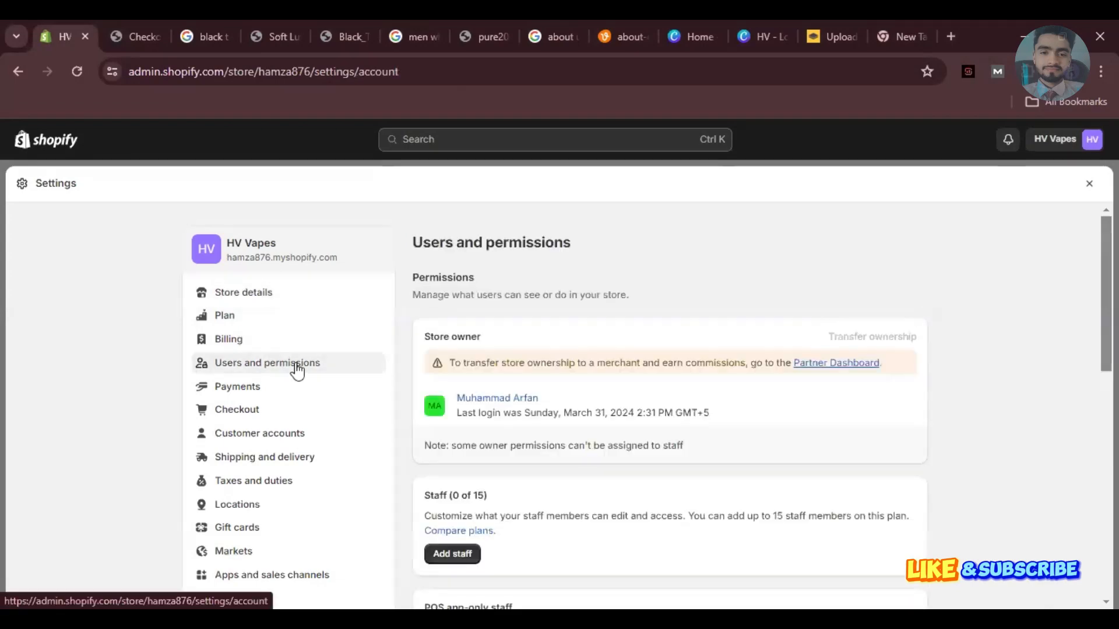
{"action": "scroll", "coordinate": [297, 370], "scroll_direction": "down", "scroll_amount": 5}
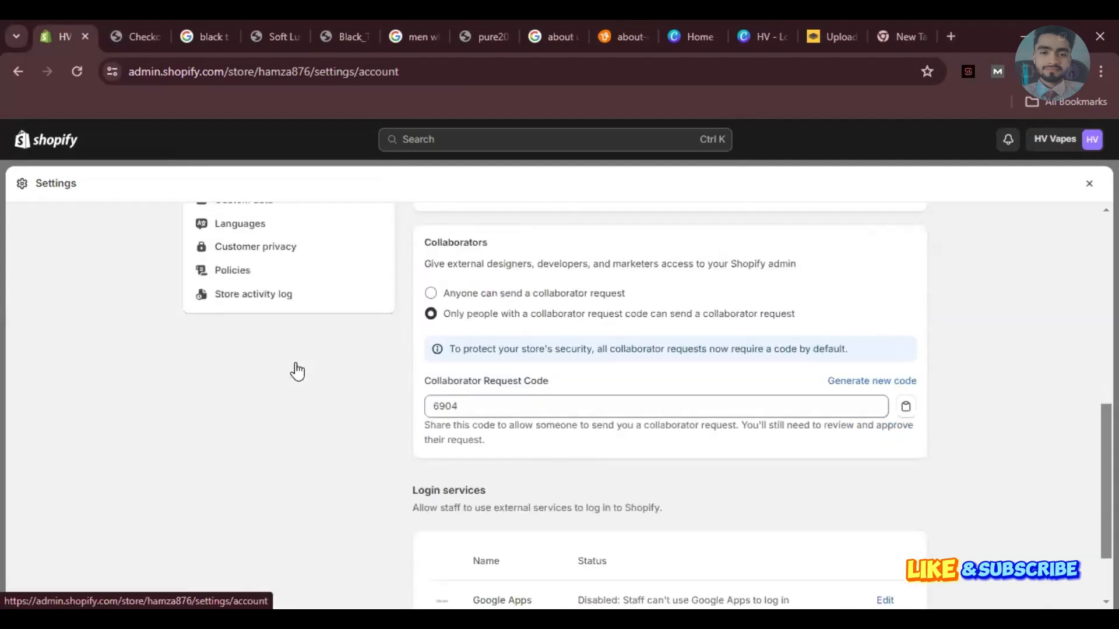
{"action": "scroll", "coordinate": [298, 370], "scroll_direction": "up", "scroll_amount": 3}
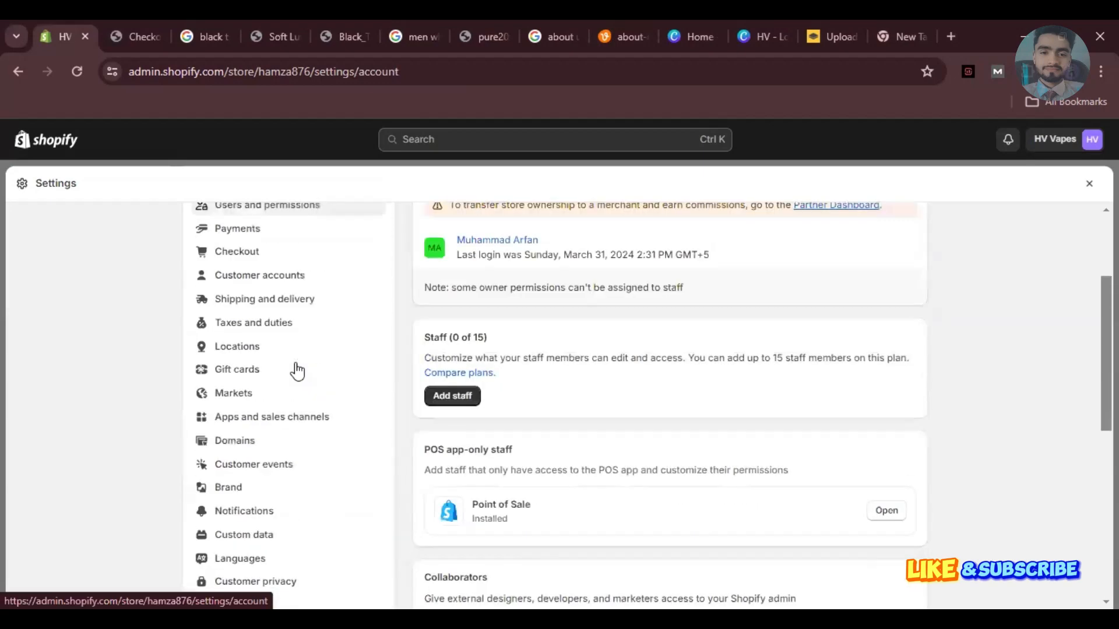
{"action": "scroll", "coordinate": [297, 369], "scroll_direction": "down", "scroll_amount": 1}
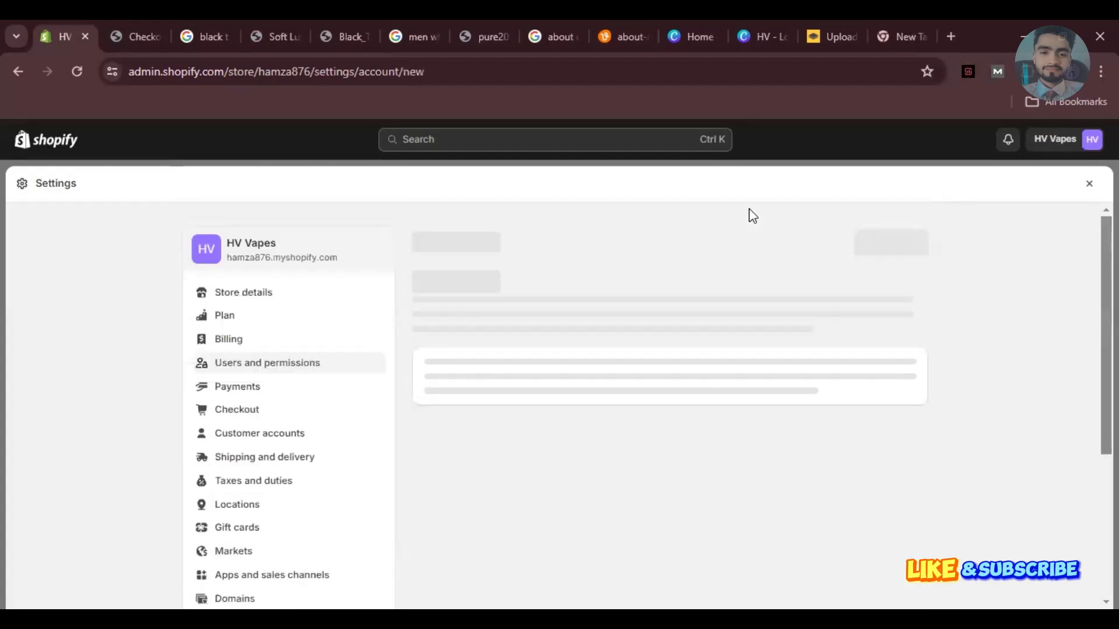
Reload the Add staff form by going back to Users and permissions and forward again.
{"action": "scroll", "coordinate": [749, 209], "scroll_direction": "down", "scroll_amount": 5}
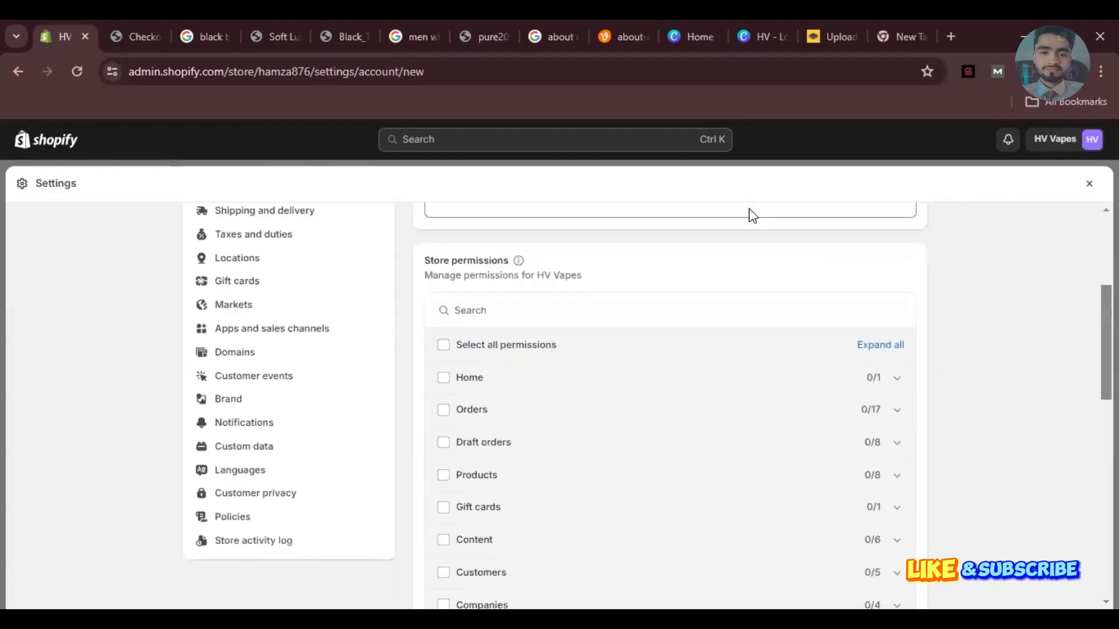
{"action": "scroll", "coordinate": [752, 215], "scroll_direction": "down", "scroll_amount": 2}
{"action": "scroll", "coordinate": [752, 215], "scroll_direction": "up", "scroll_amount": 3}
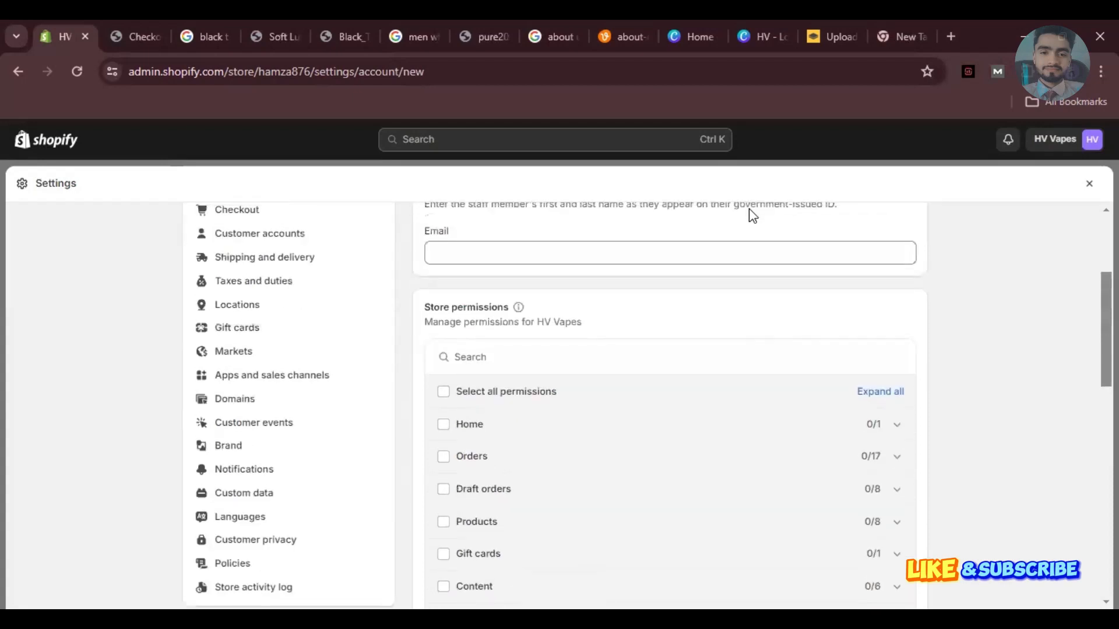
{"action": "scroll", "coordinate": [752, 216], "scroll_direction": "down", "scroll_amount": 3}
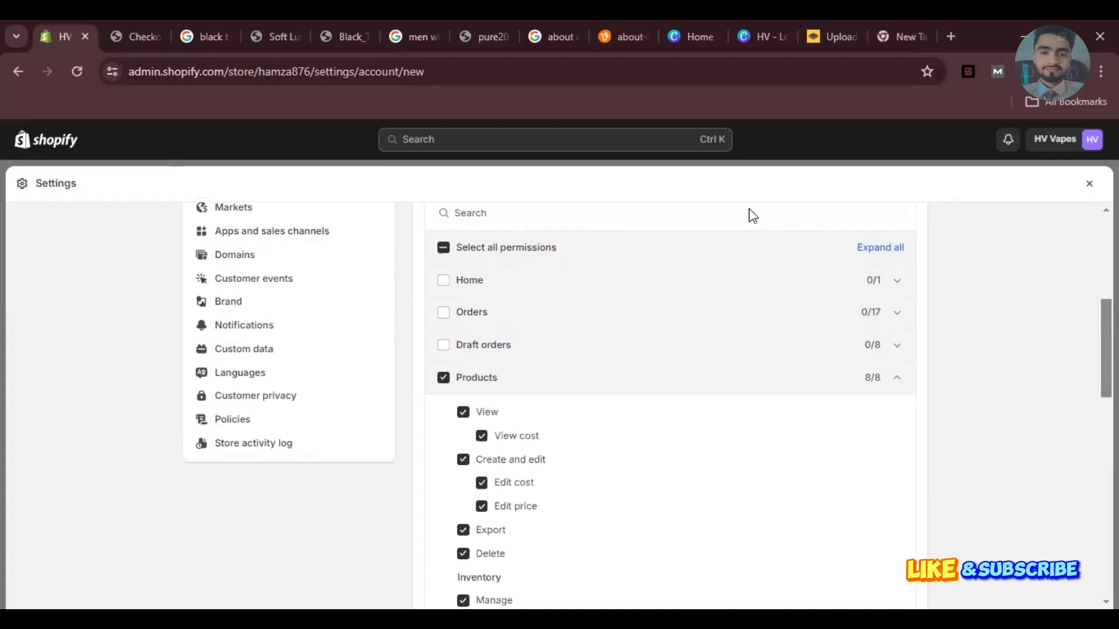
{"action": "scroll", "coordinate": [752, 216], "scroll_direction": "down", "scroll_amount": 3}
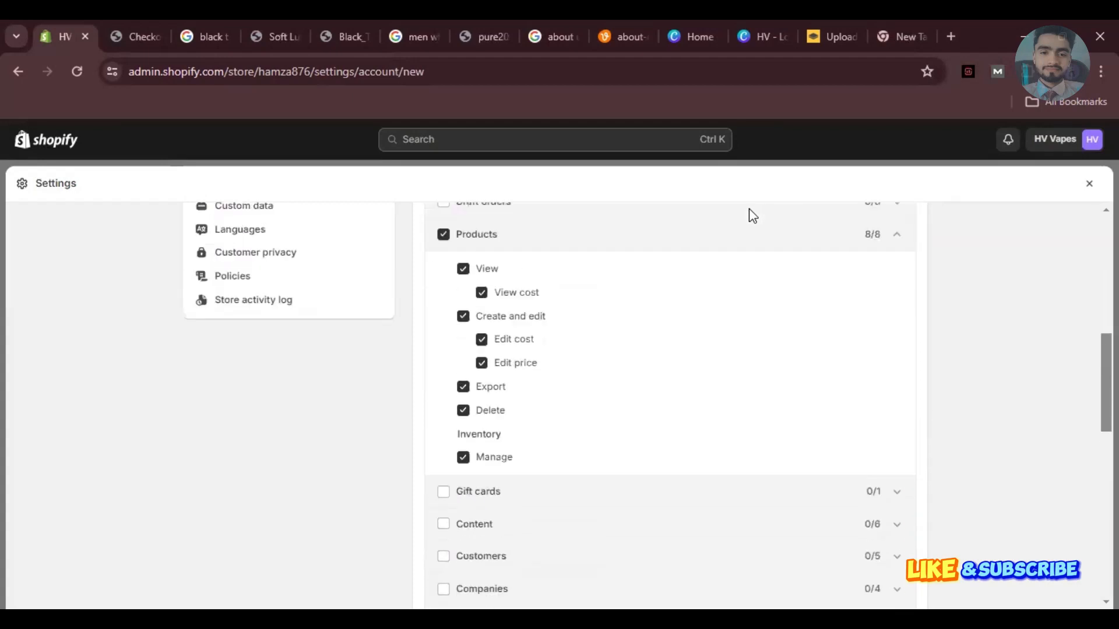
{"action": "scroll", "coordinate": [752, 216], "scroll_direction": "up", "scroll_amount": 10}
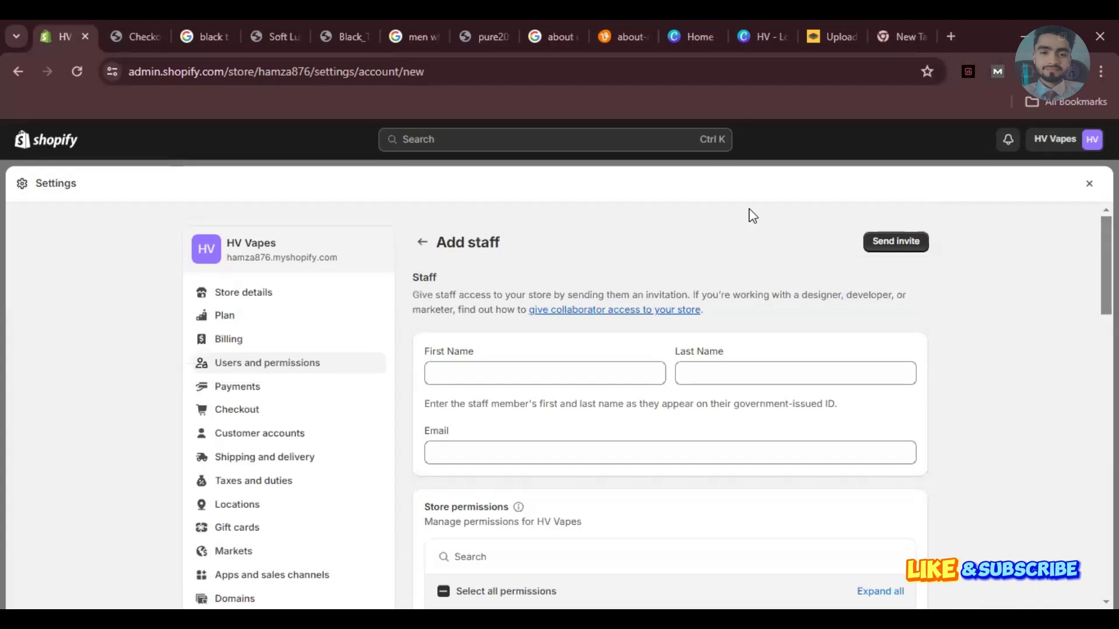
{"action": "key", "text": "alt+Left"}
{"action": "scroll", "coordinate": [750, 209], "scroll_direction": "down", "scroll_amount": 2}
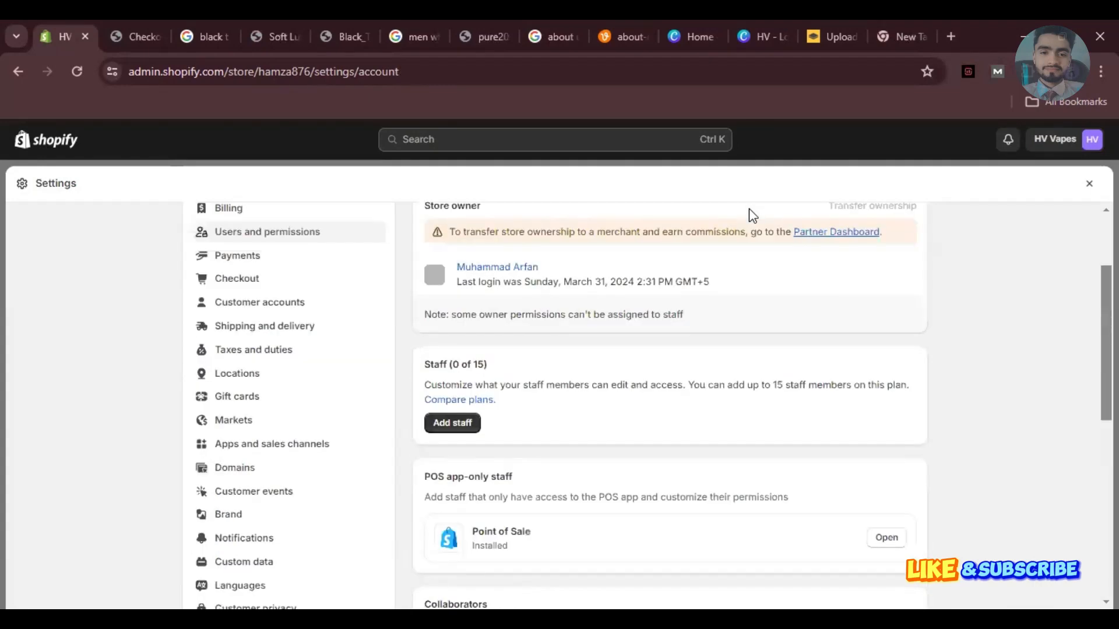
{"action": "scroll", "coordinate": [751, 216], "scroll_direction": "down", "scroll_amount": 3}
{"action": "key", "text": "alt+Right"}
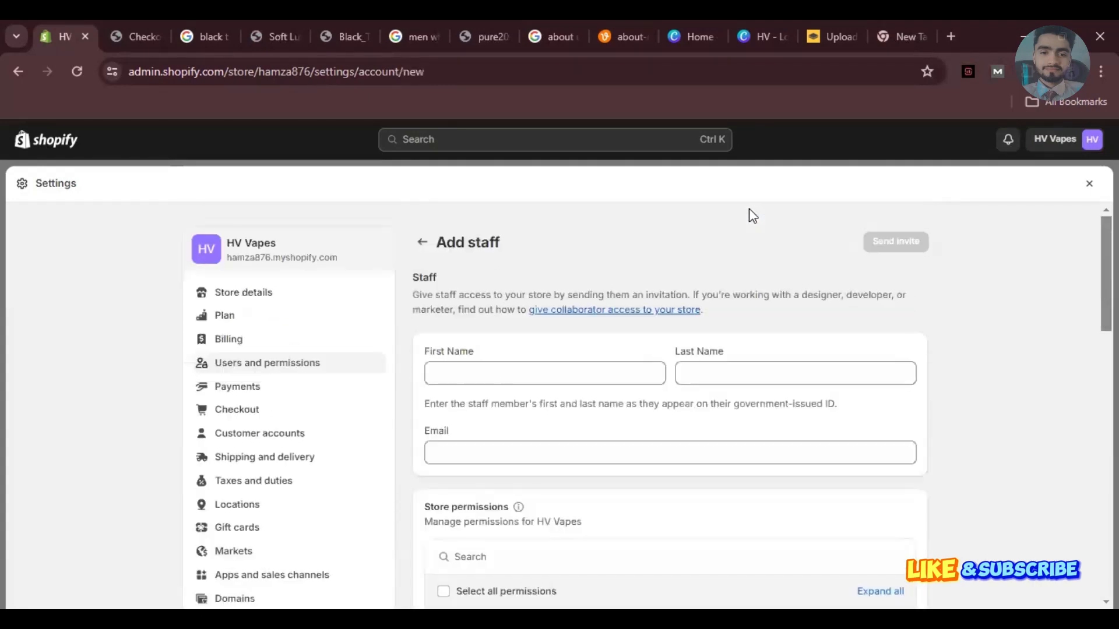
Tick the Products store permission to grant all 8 Products permissions.
{"action": "scroll", "coordinate": [751, 215], "scroll_direction": "down", "scroll_amount": 1}
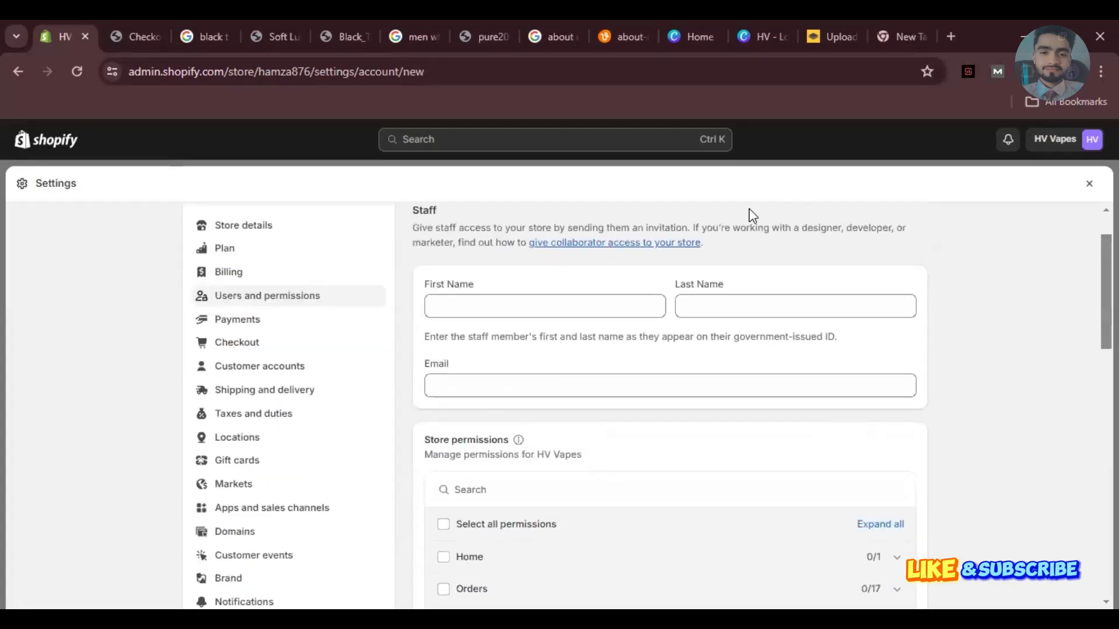
{"action": "scroll", "coordinate": [751, 216], "scroll_direction": "down", "scroll_amount": 7}
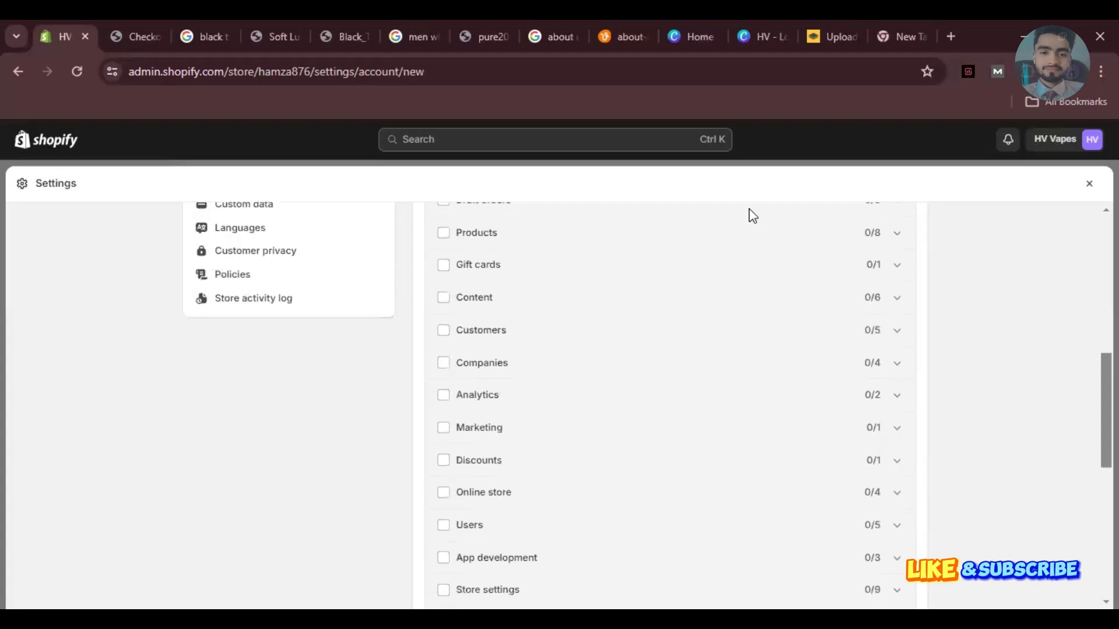
{"action": "scroll", "coordinate": [751, 215], "scroll_direction": "down", "scroll_amount": 2}
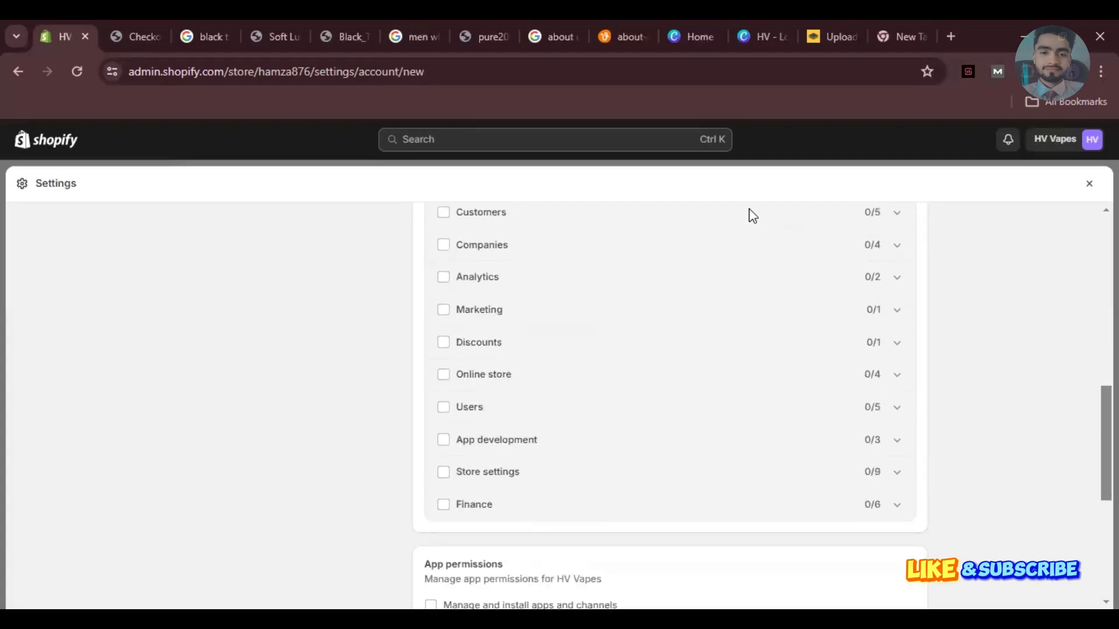
{"action": "scroll", "coordinate": [753, 215], "scroll_direction": "up", "scroll_amount": 2}
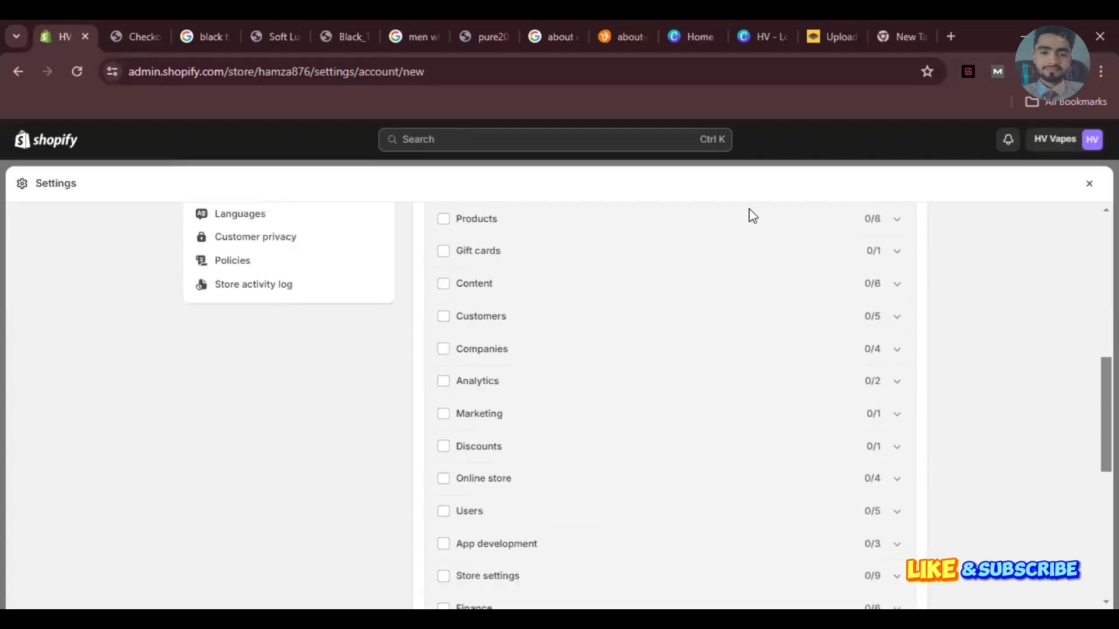
{"action": "scroll", "coordinate": [753, 216], "scroll_direction": "up", "scroll_amount": 1}
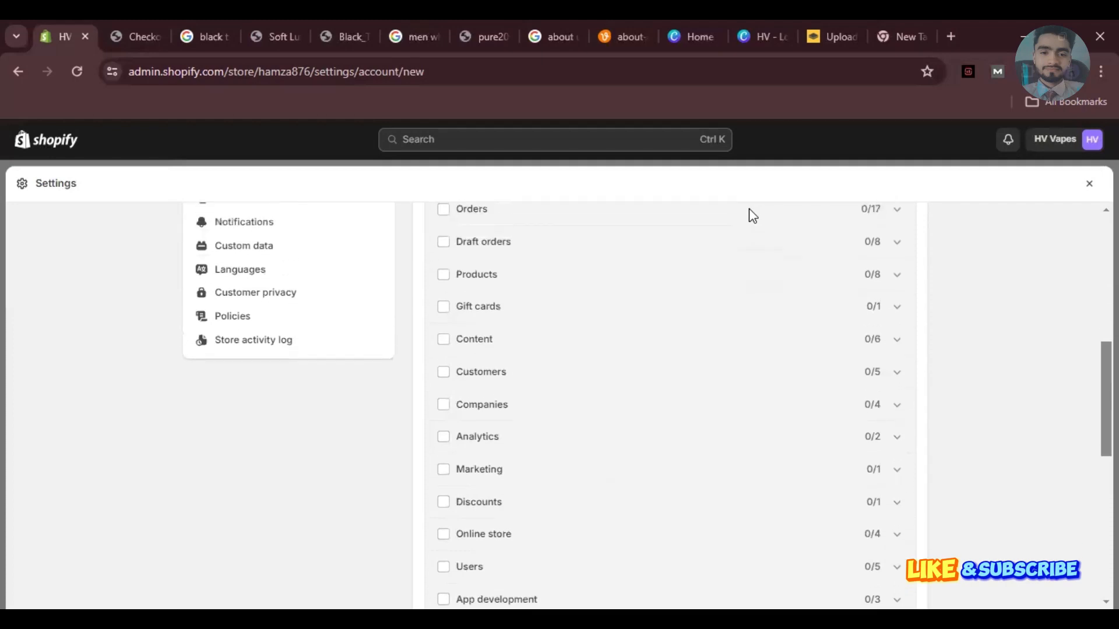
{"action": "key", "text": "space"}
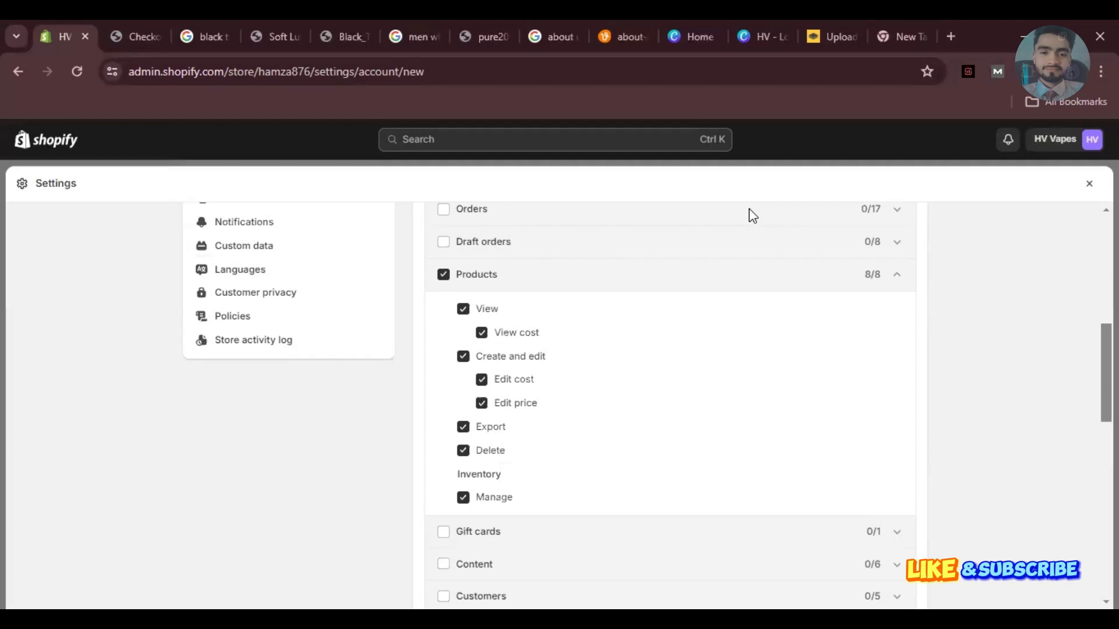
{"action": "scroll", "coordinate": [753, 216], "scroll_direction": "up", "scroll_amount": 2}
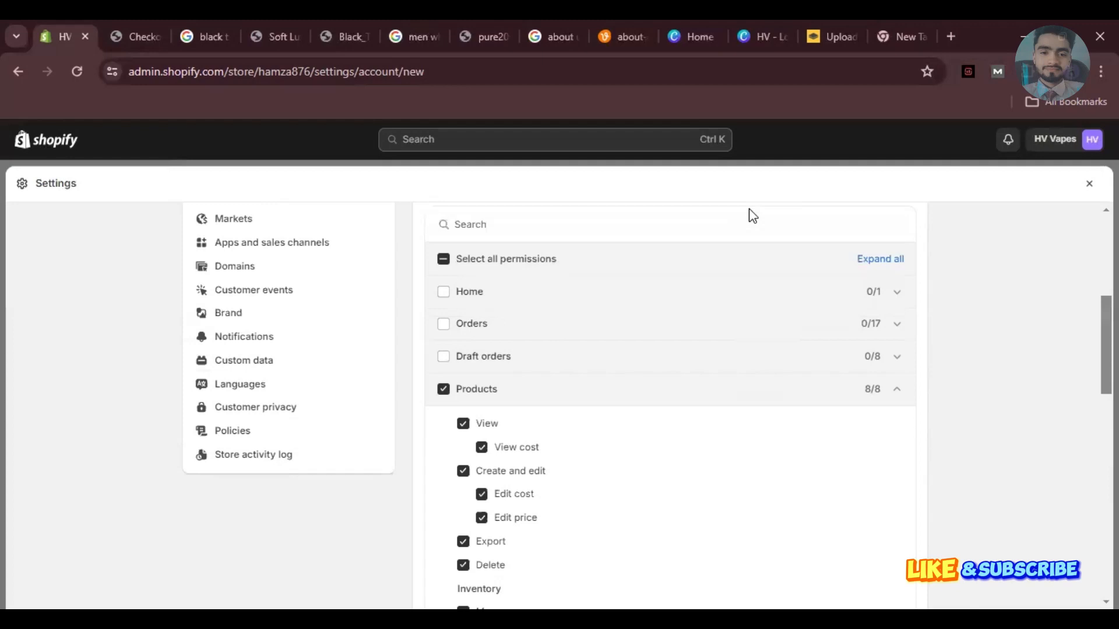
{"action": "scroll", "coordinate": [751, 216], "scroll_direction": "up", "scroll_amount": 3}
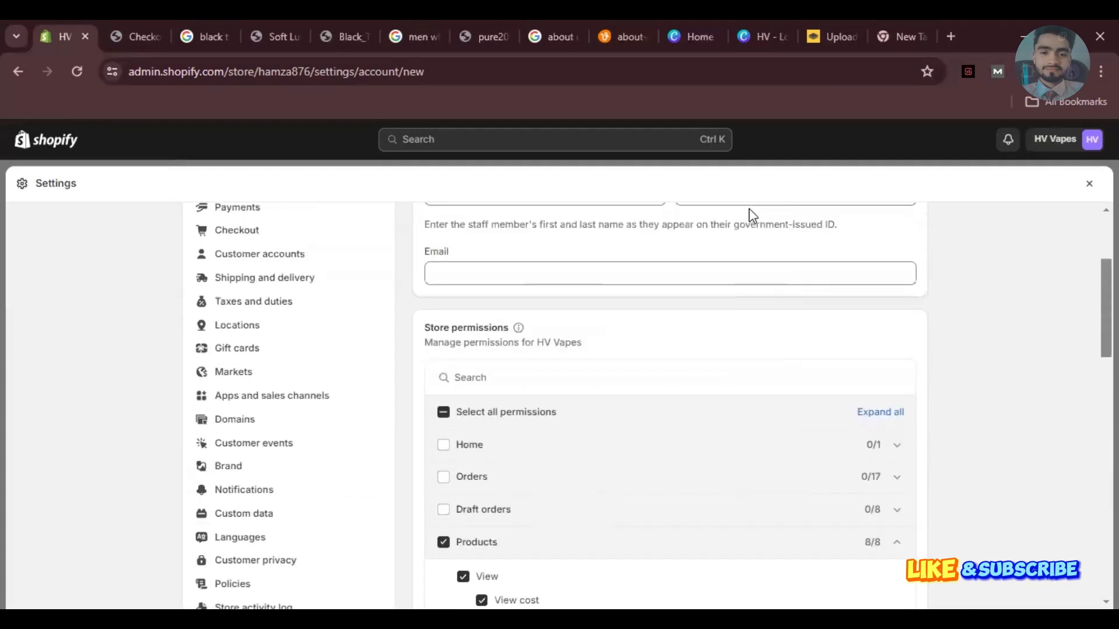
{"action": "scroll", "coordinate": [749, 208], "scroll_direction": "up", "scroll_amount": 3}
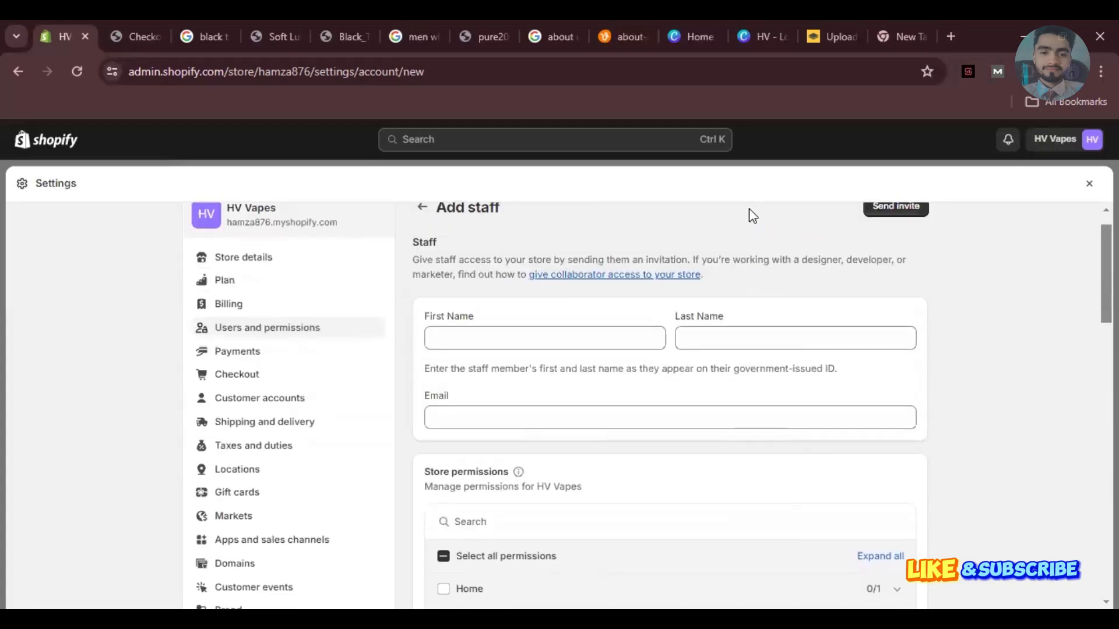
Go back from Add staff to Users and permissions, which shows a loading error.
{"action": "key", "text": "alt+Left"}
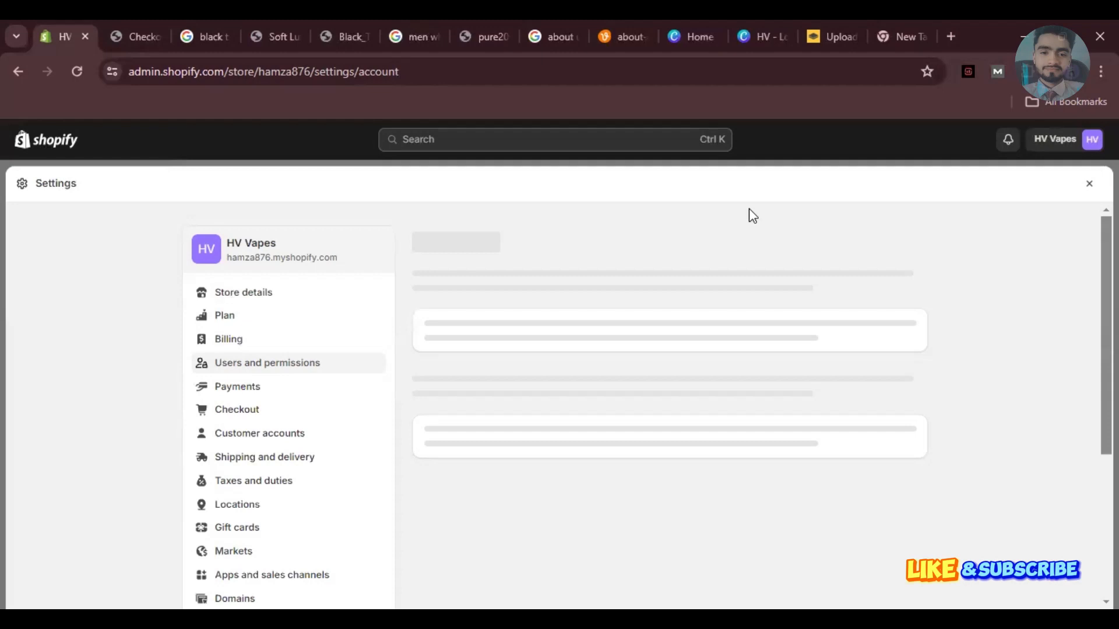
{"action": "scroll", "coordinate": [749, 209], "scroll_direction": "down", "scroll_amount": 1}
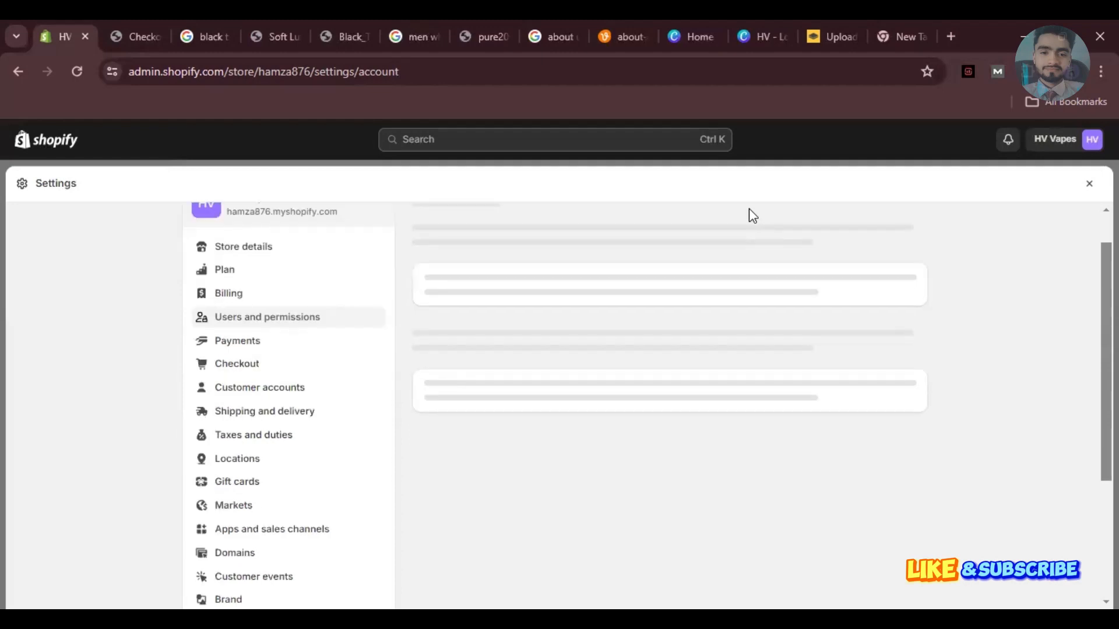